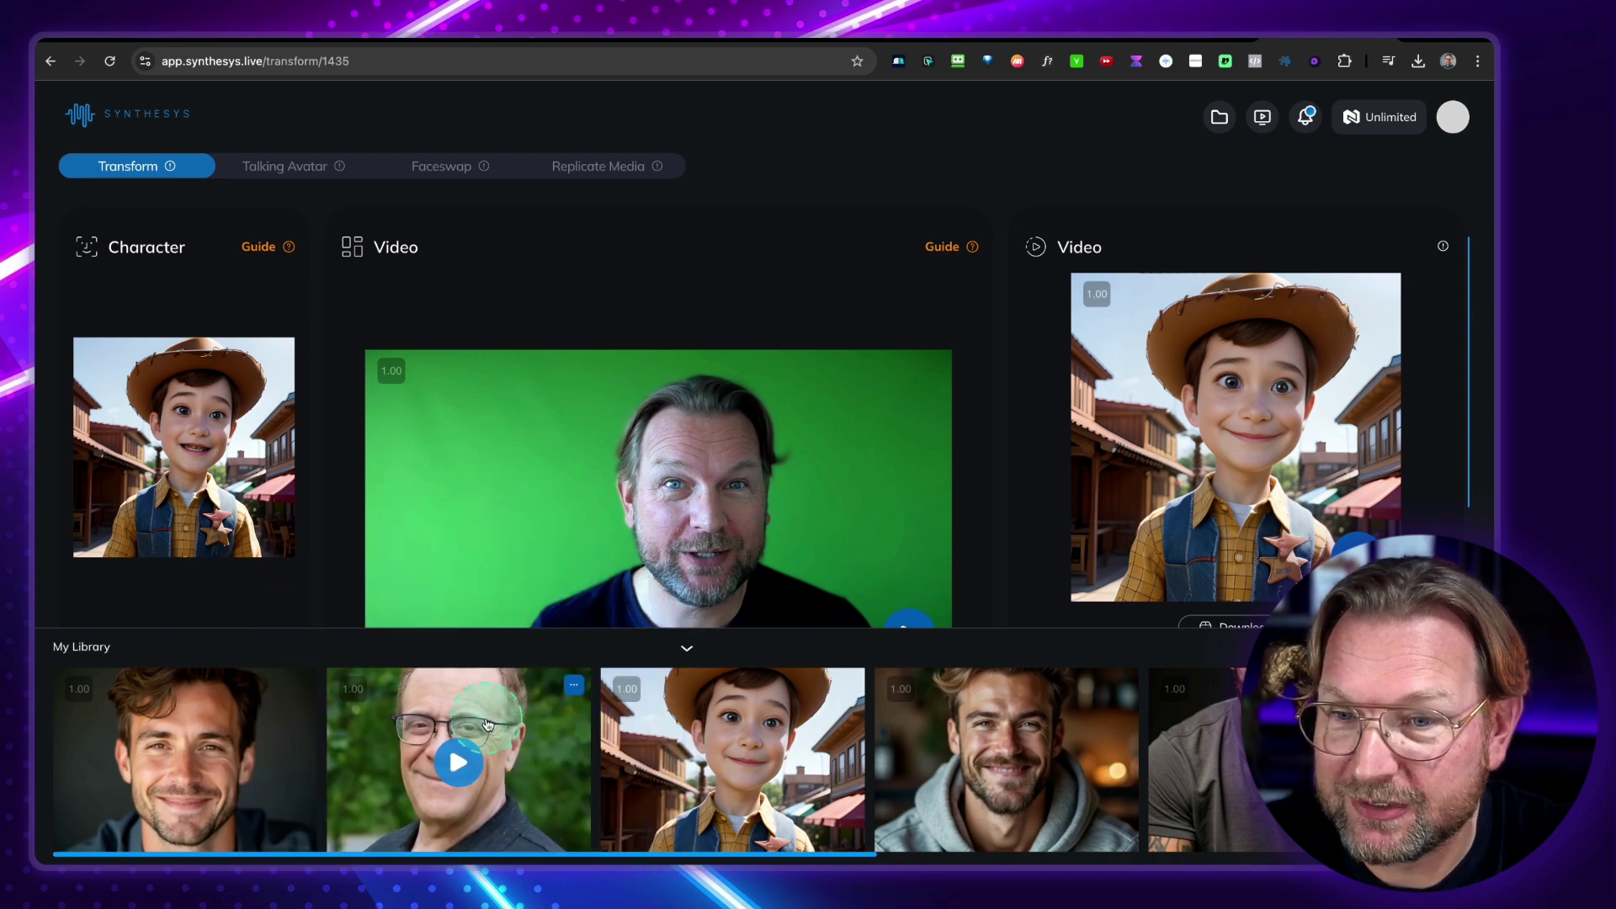
# Open the library projects of the older man with glasses and of the smiling curly-haired young man.
pyautogui.click(486, 724)
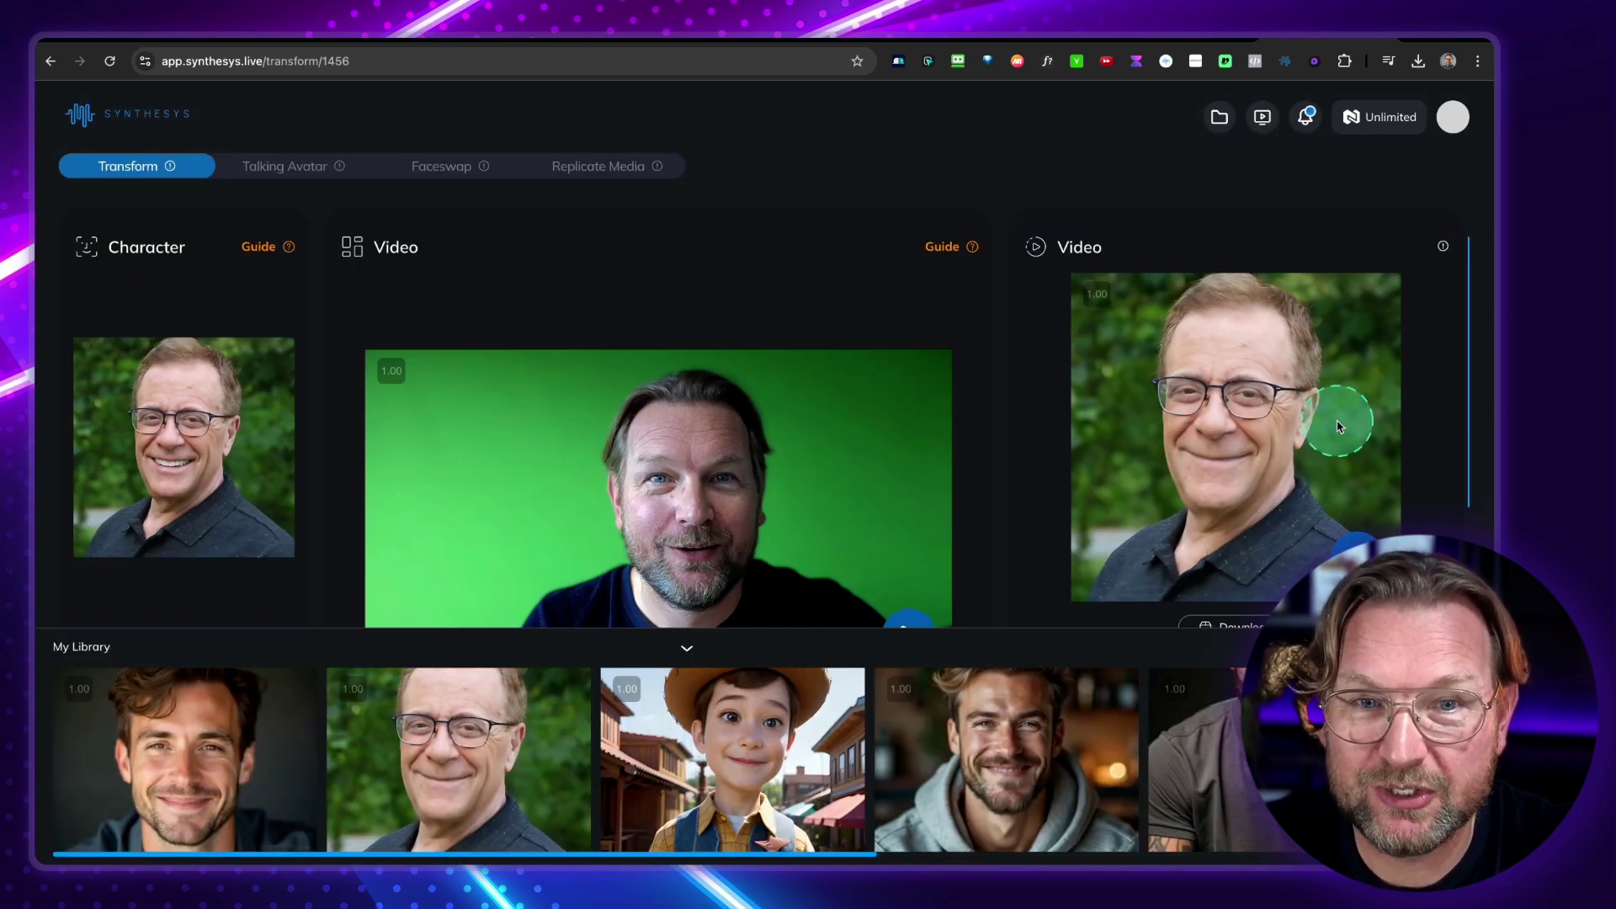
pyautogui.scroll(-1, 1368, 490)
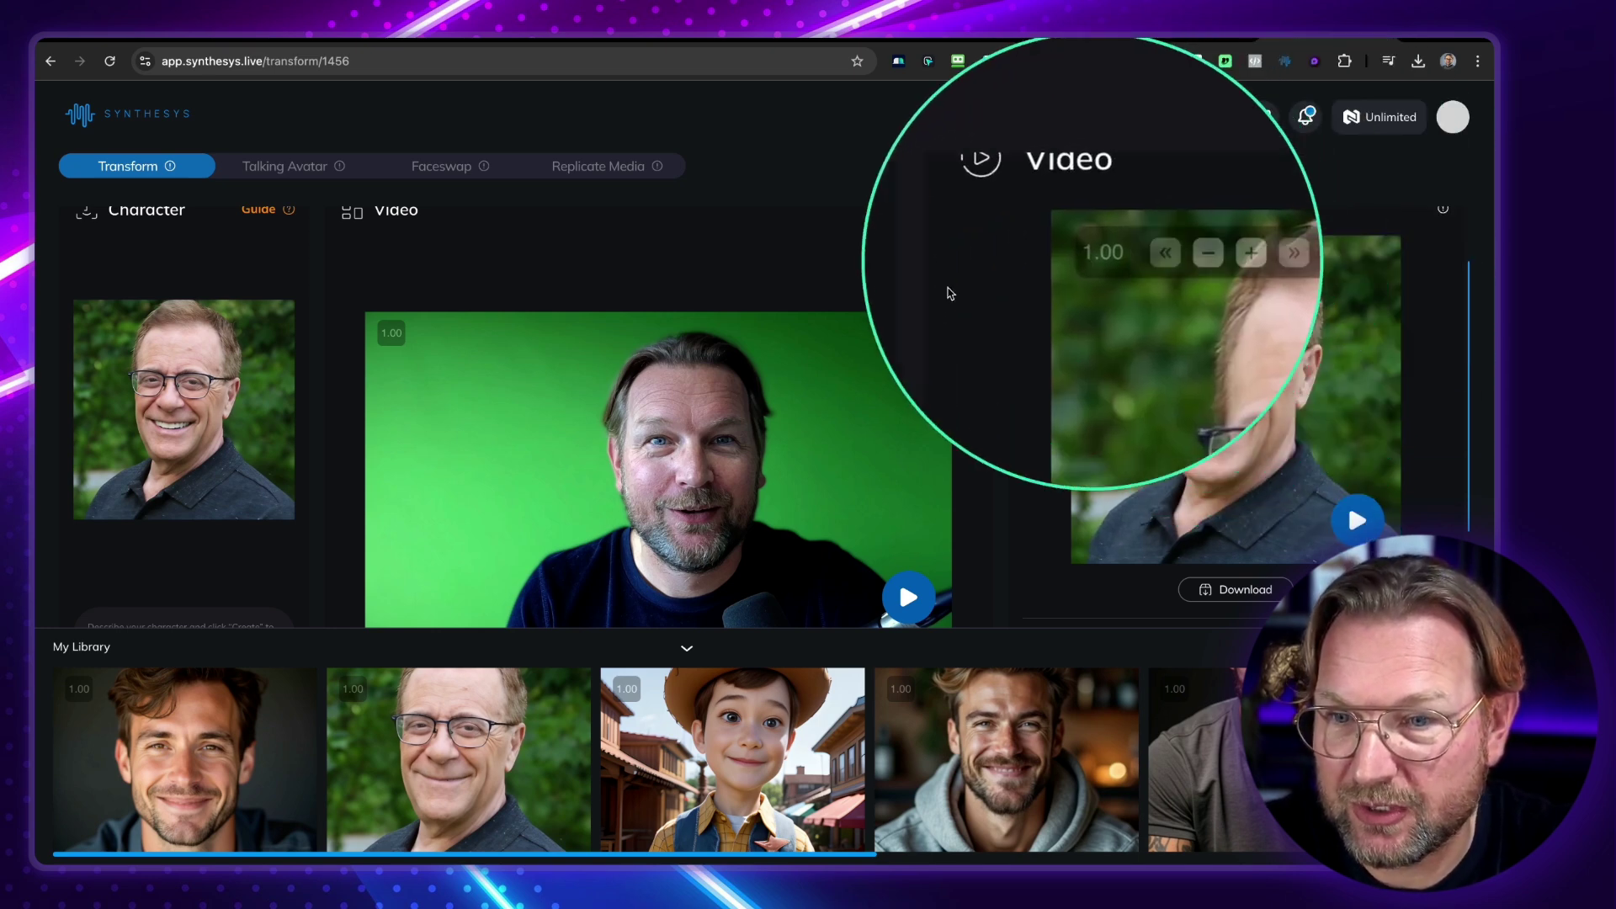
pyautogui.click(231, 734)
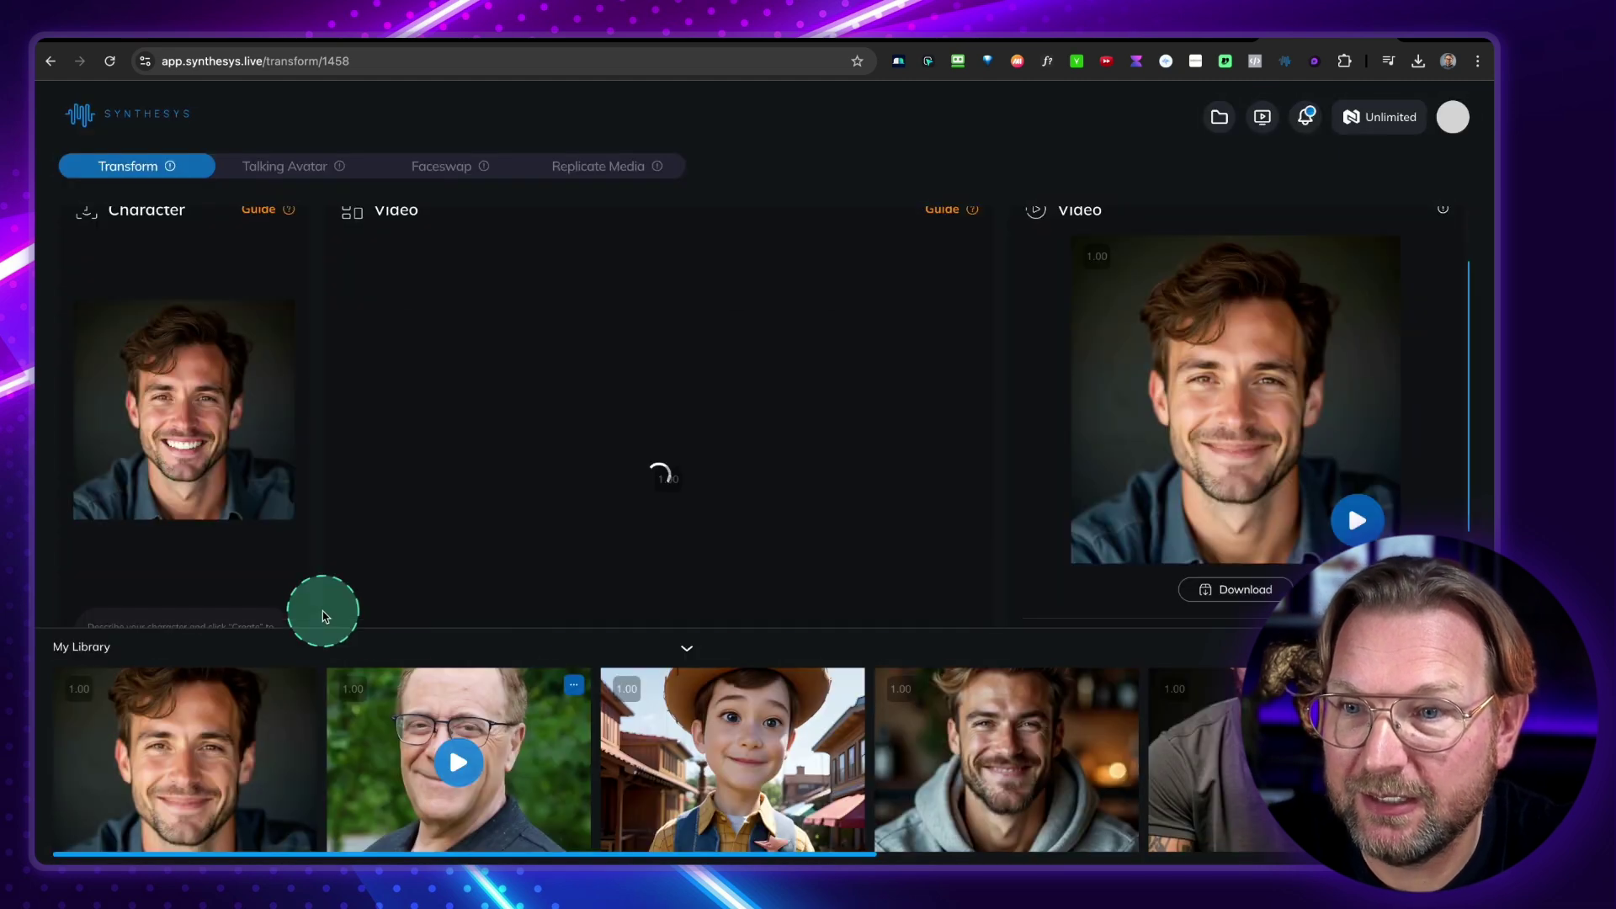
pyautogui.scroll(-1, 972, 552)
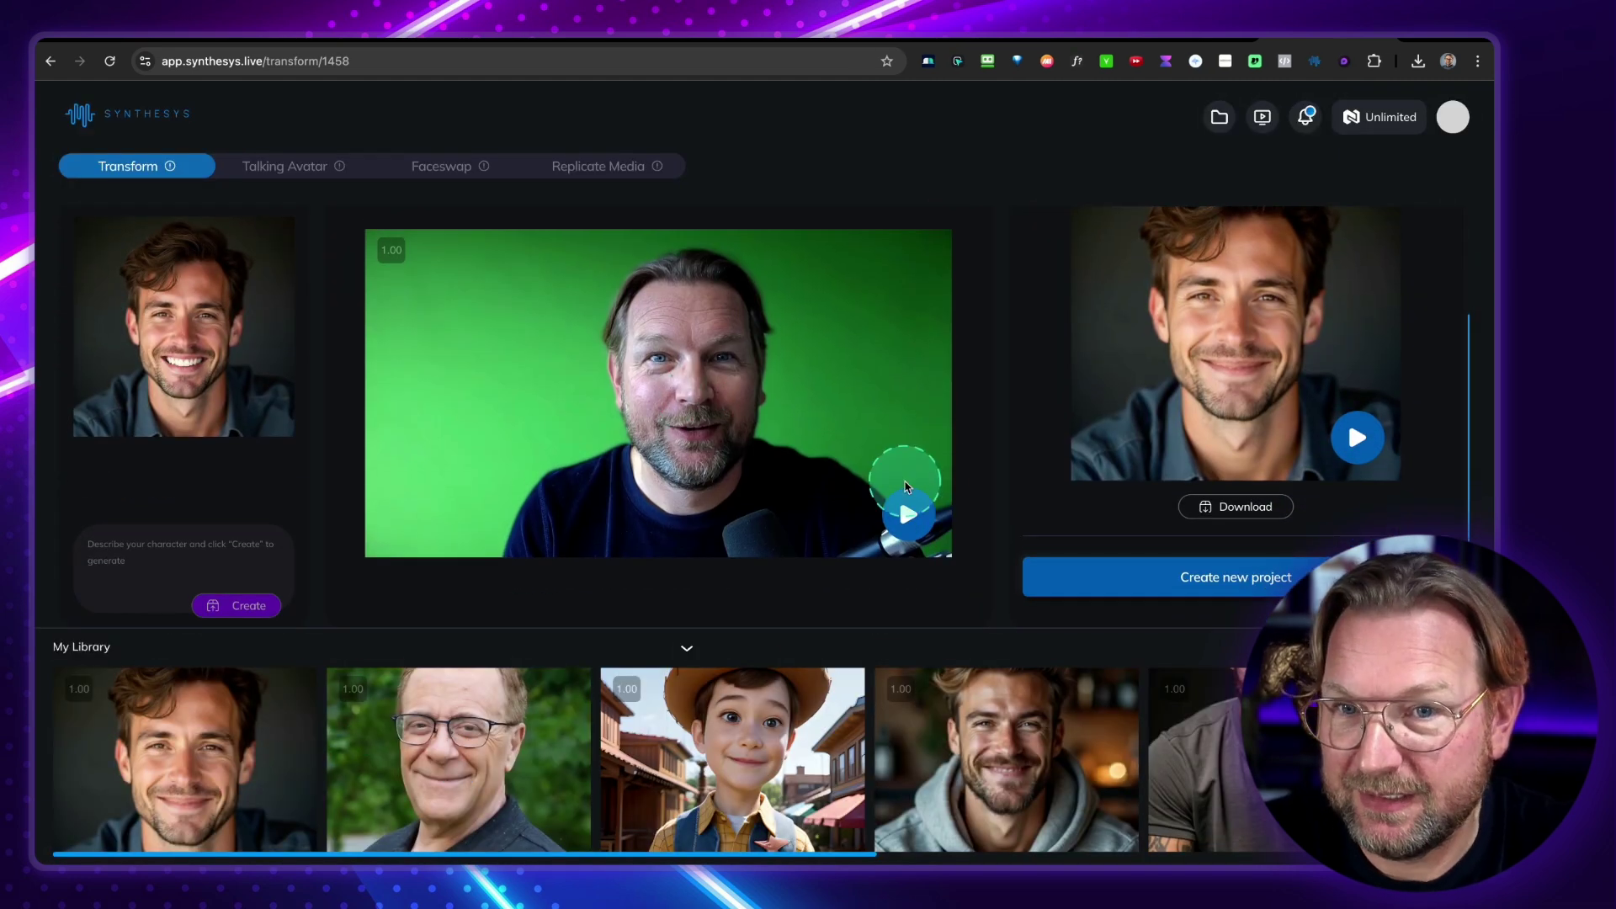
# Play the green-screen source video, pause it, and play the transformed video of the young man for comparison.
pyautogui.click(907, 515)
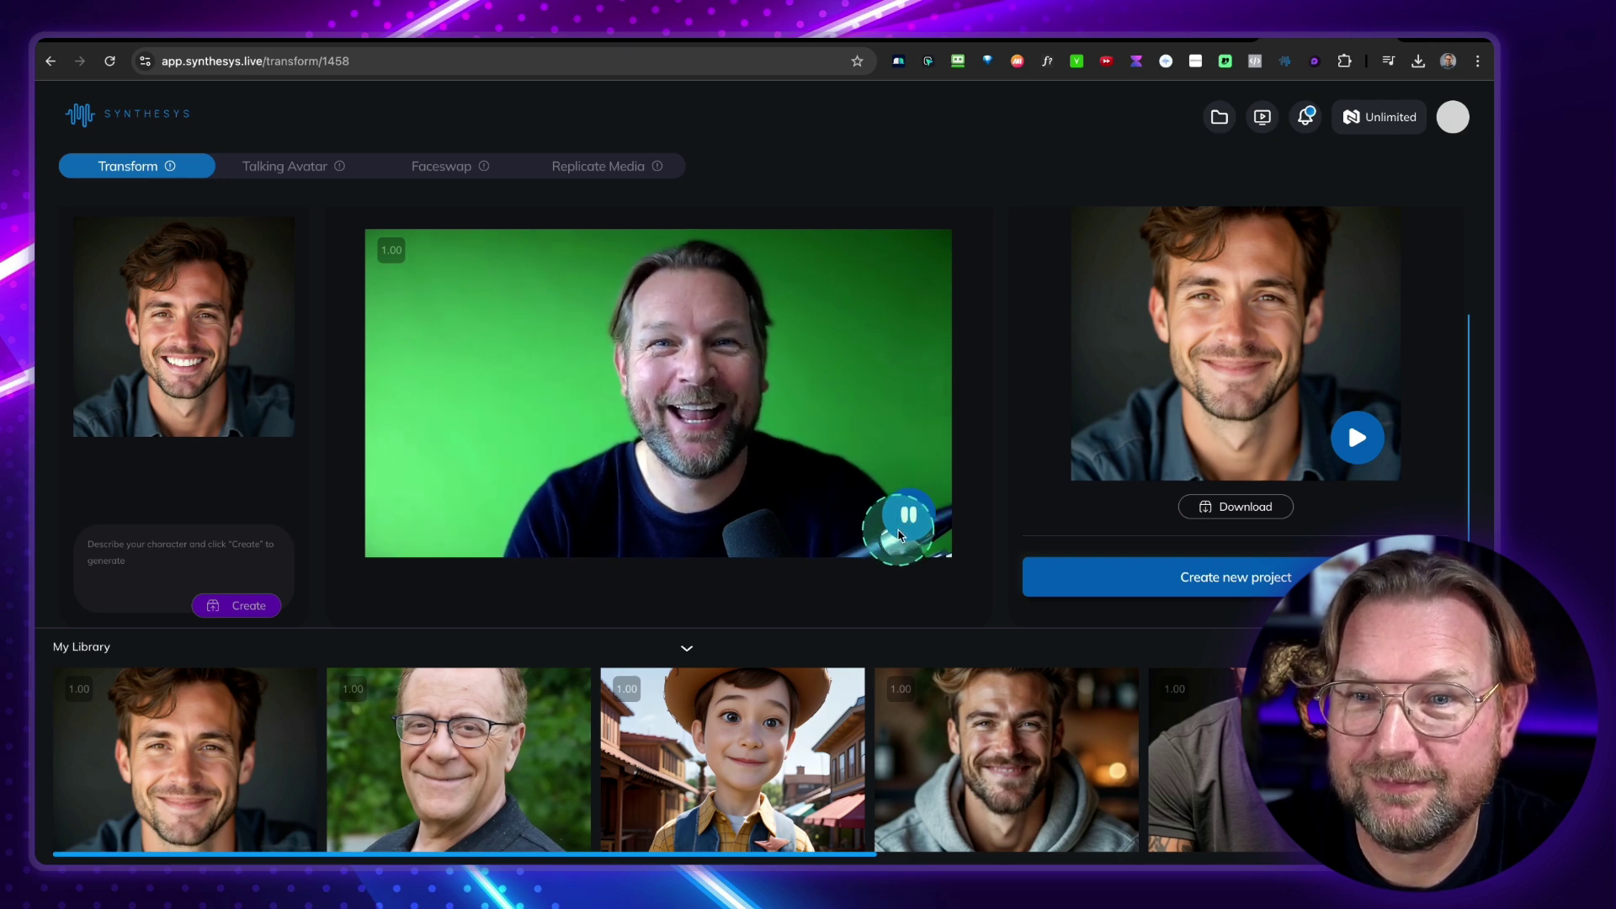
pyautogui.click(908, 515)
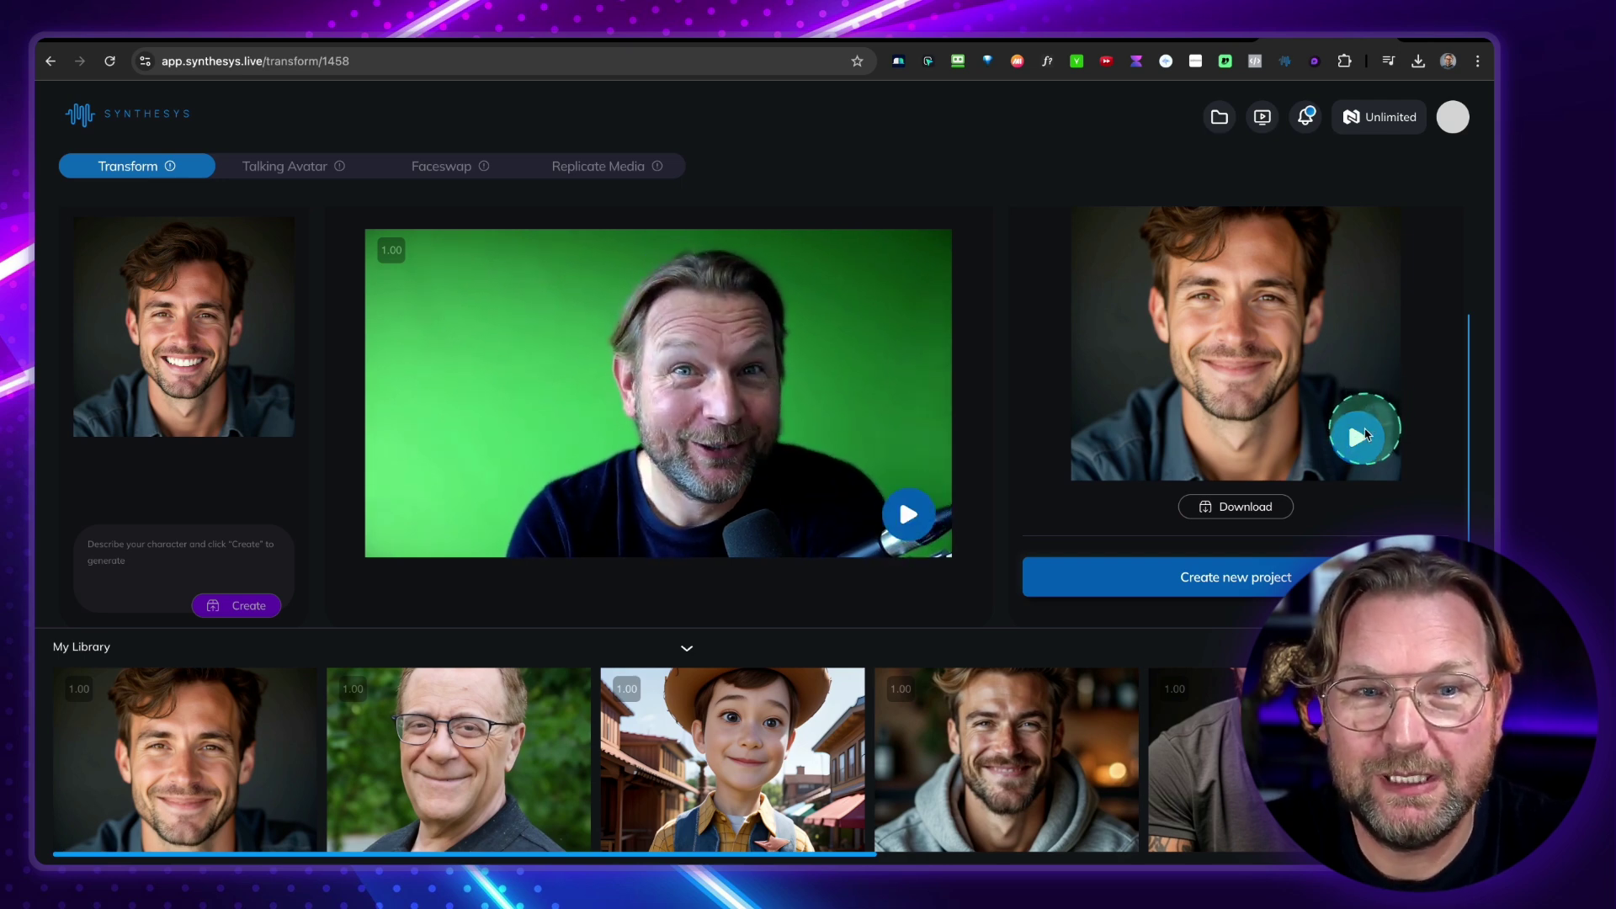
pyautogui.click(1356, 438)
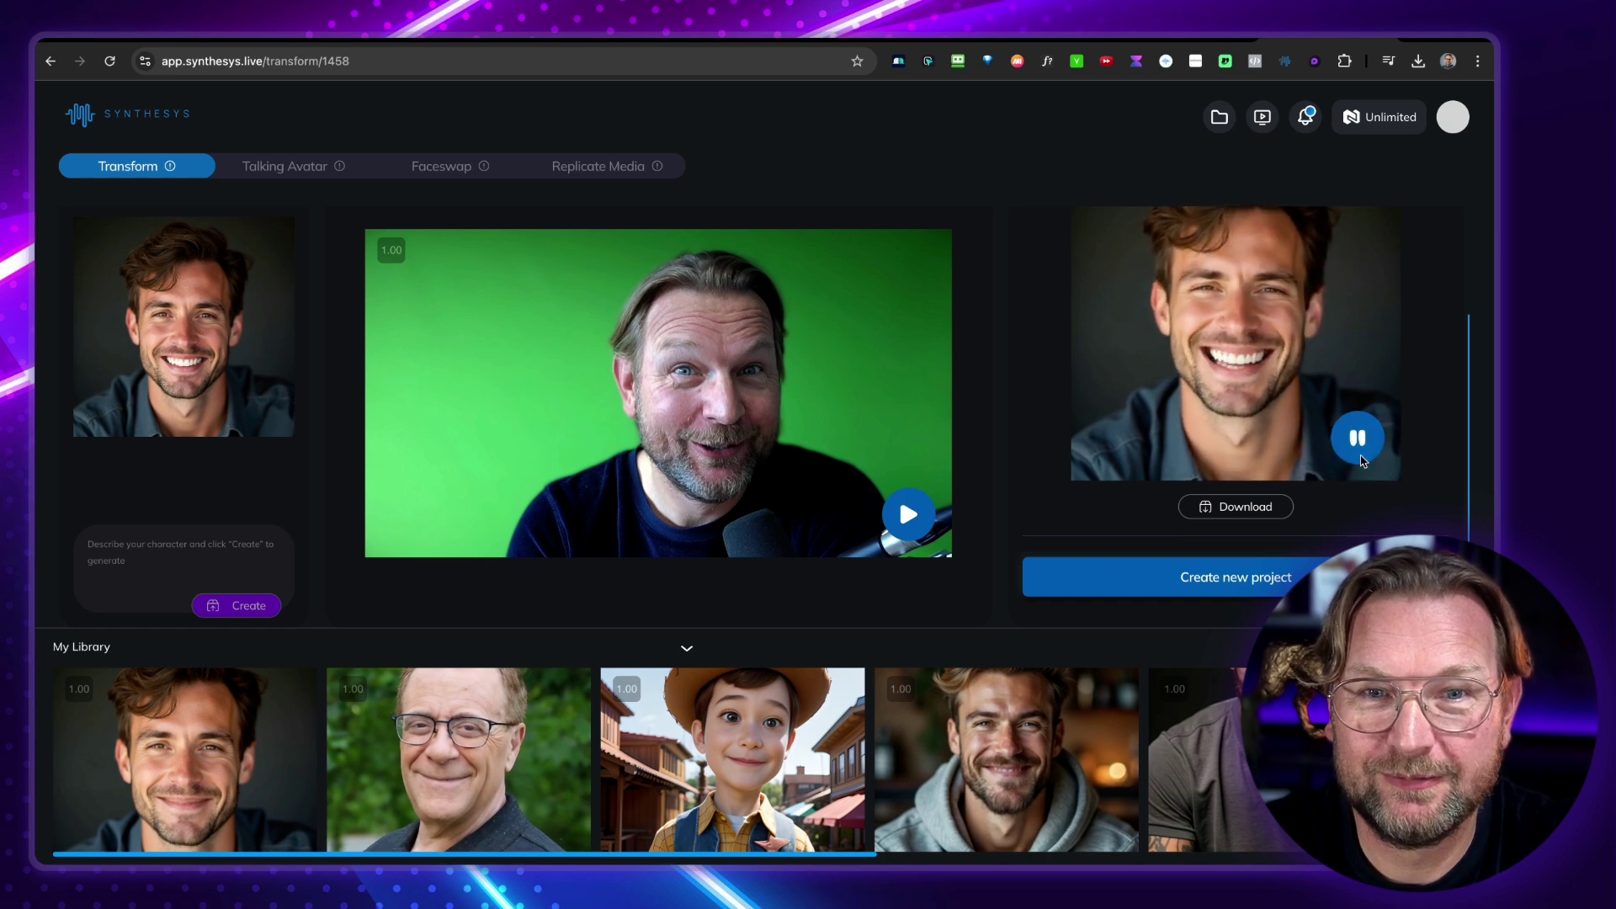
pyautogui.scroll(1, 1362, 463)
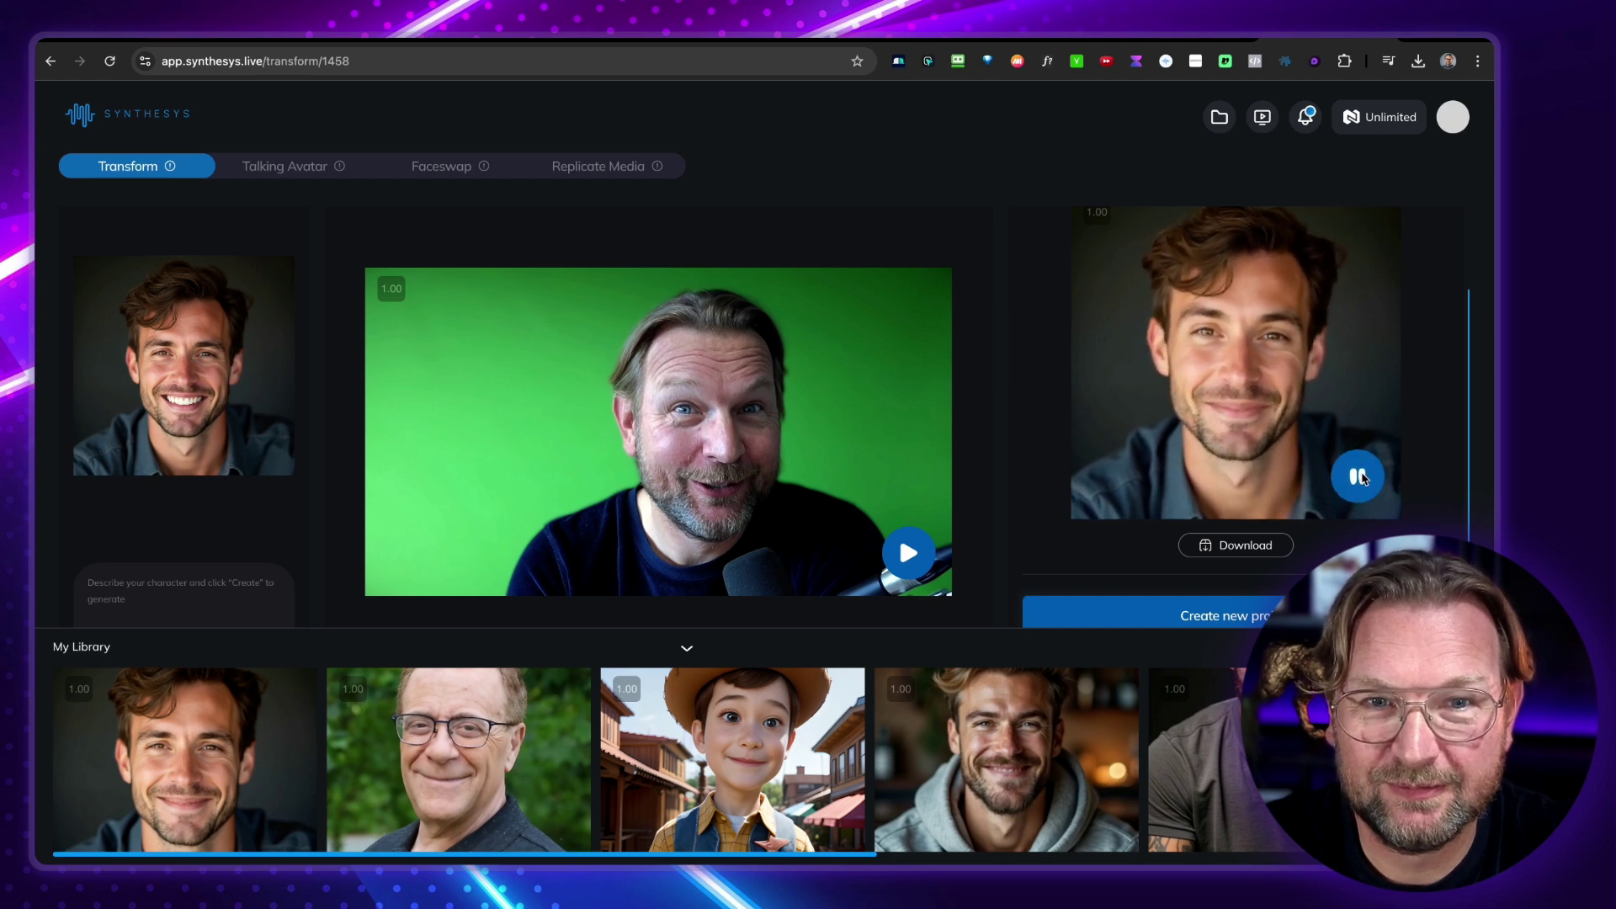
pyautogui.scroll(-1, 1094, 603)
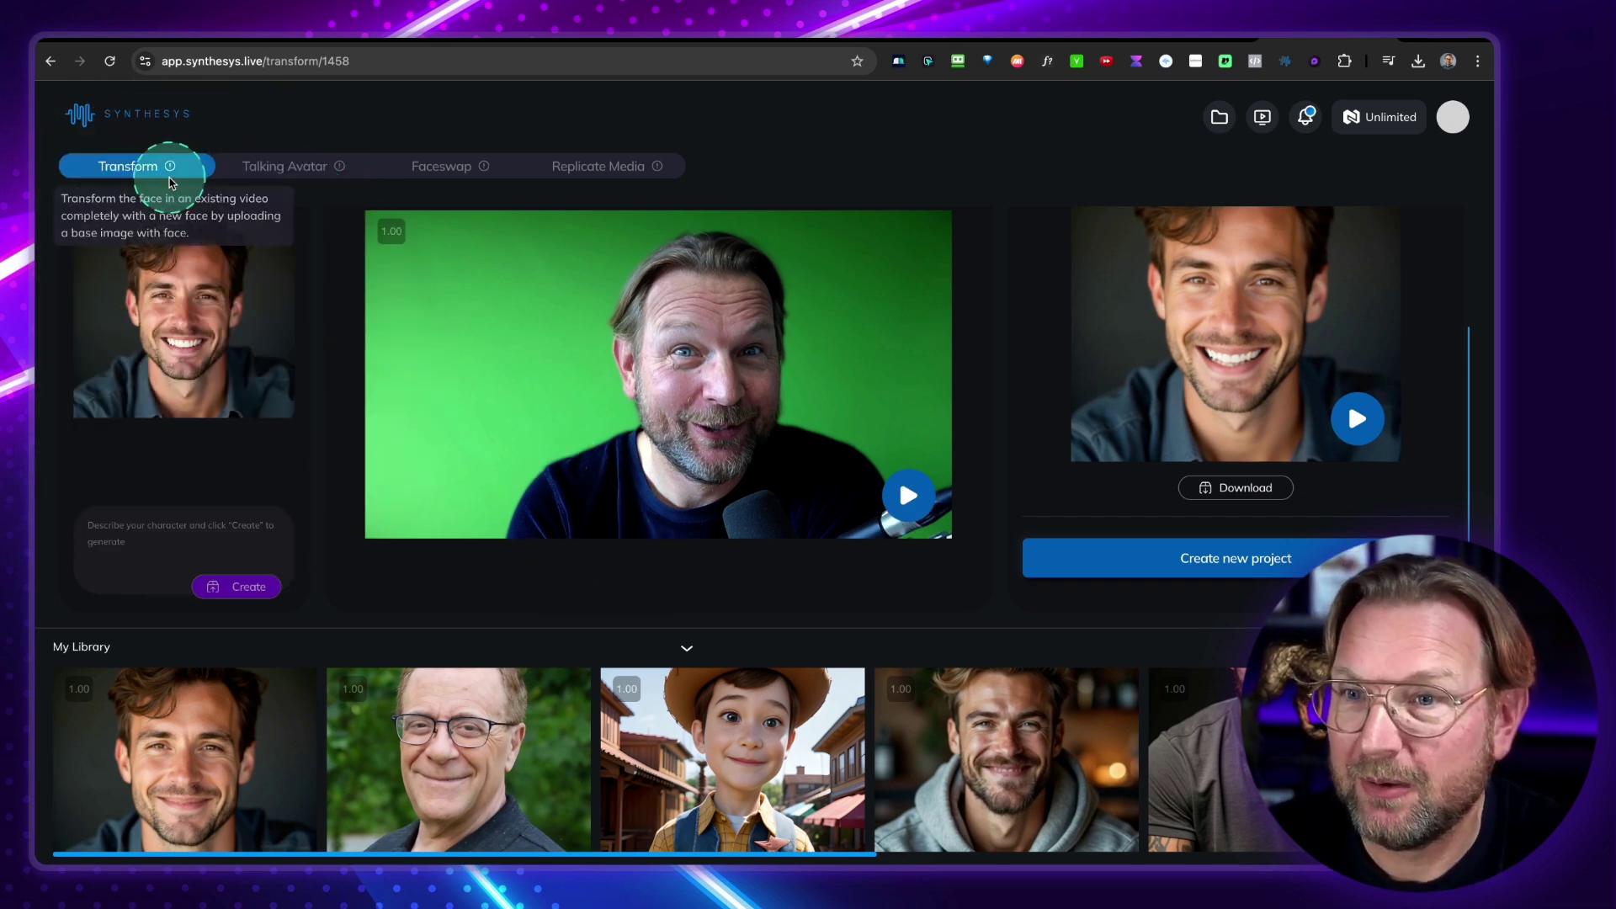
# Reload the page and open a blank Transform project by switching to Talking Avatar and back.
pyautogui.click(110, 62)
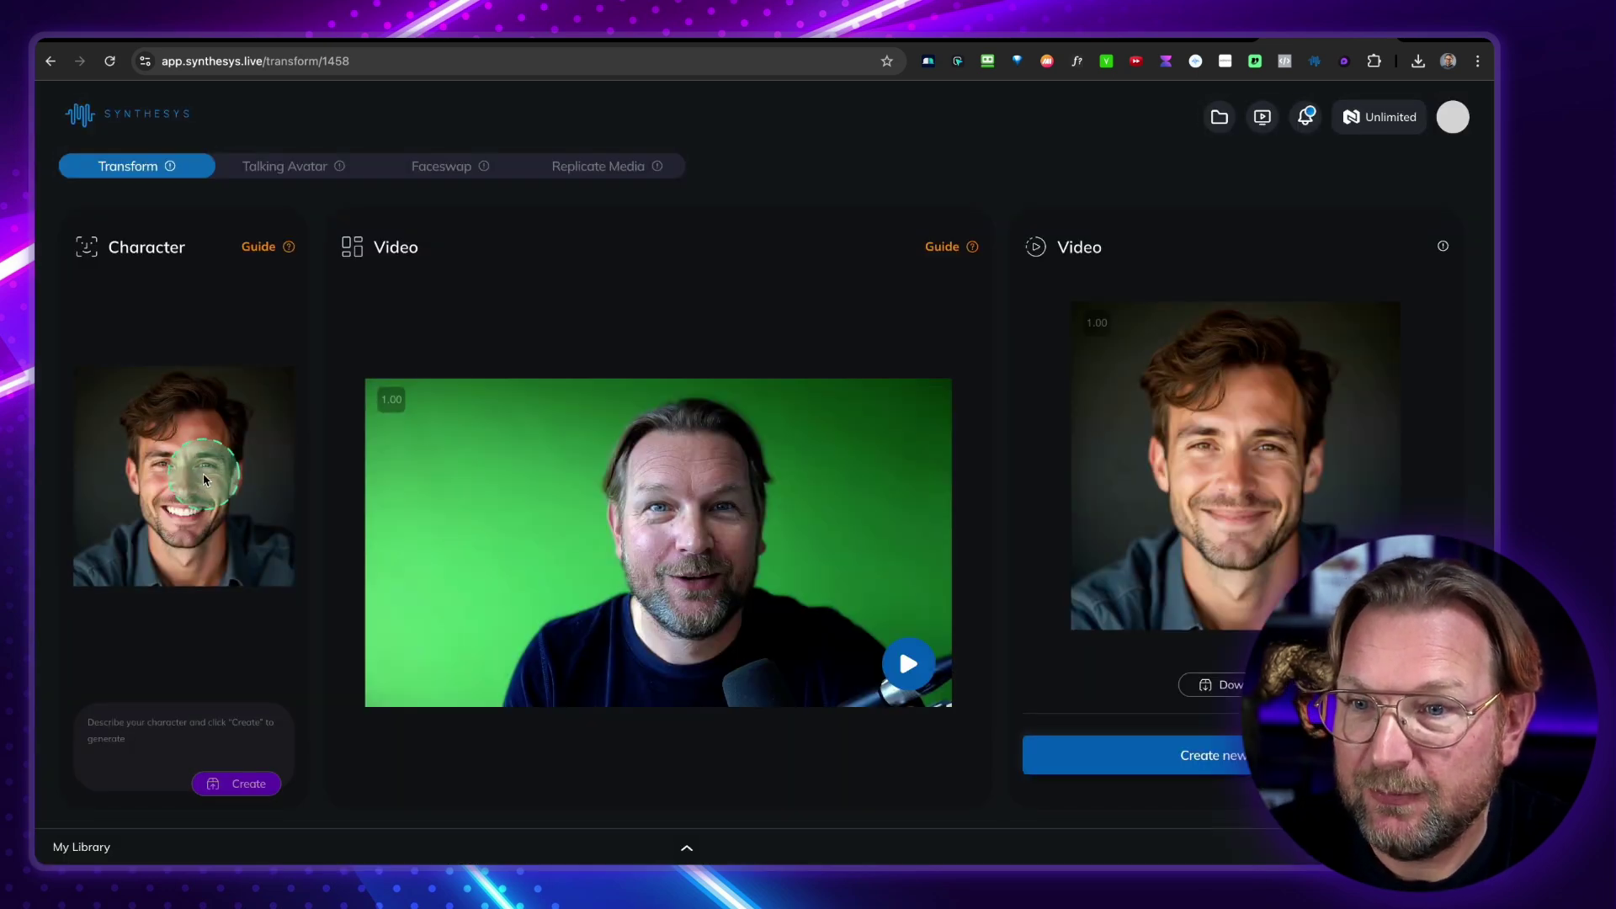
pyautogui.click(257, 166)
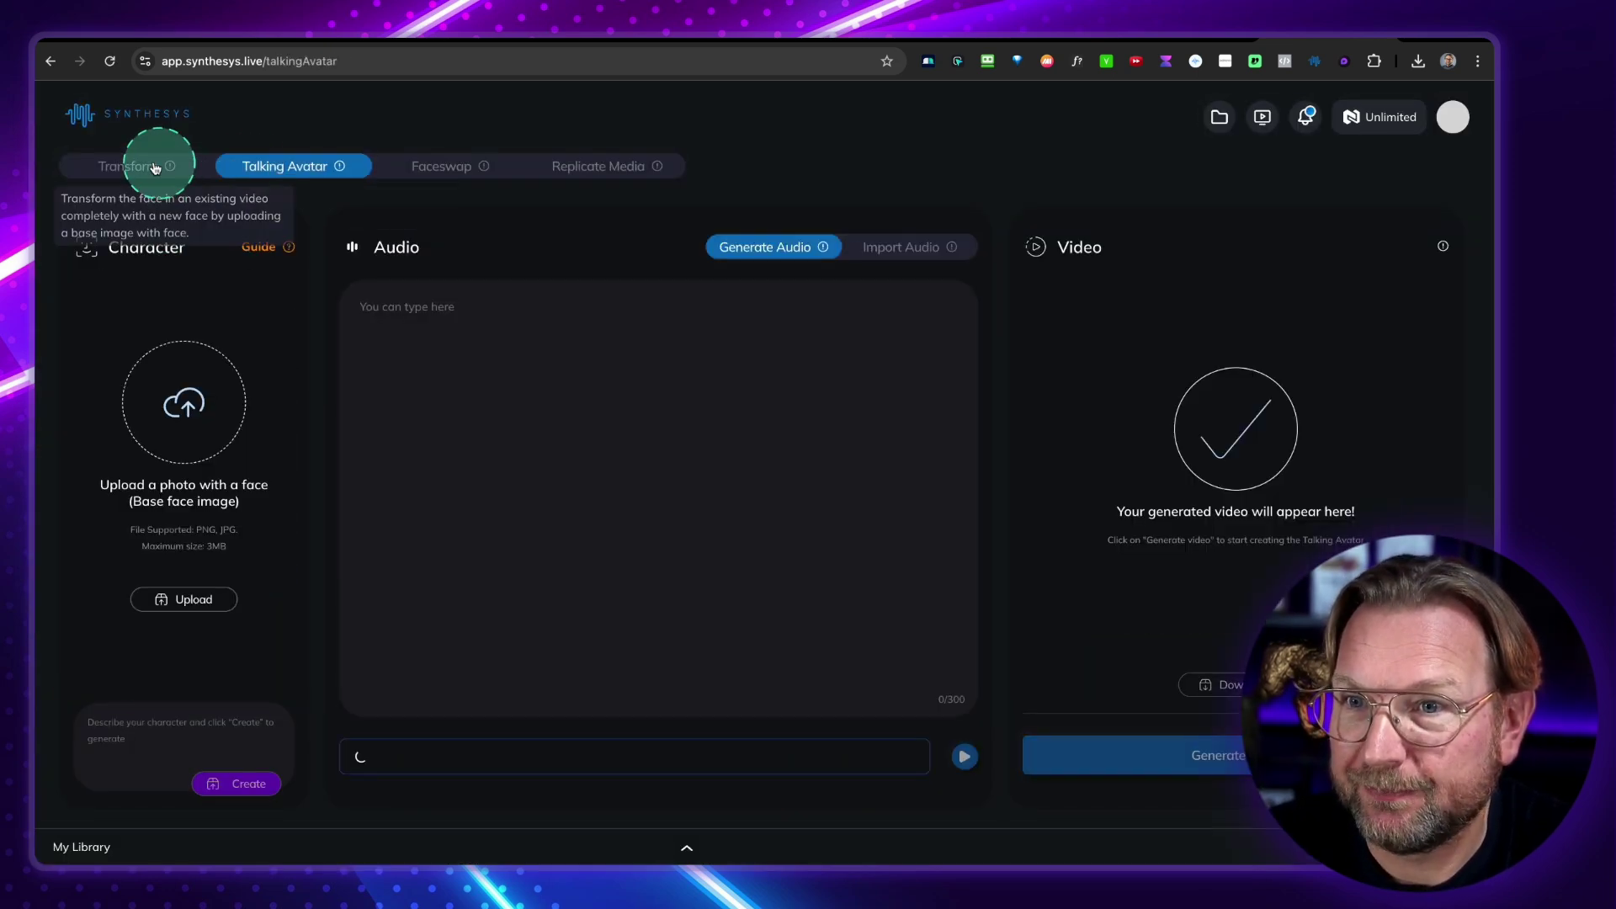
pyautogui.click(133, 165)
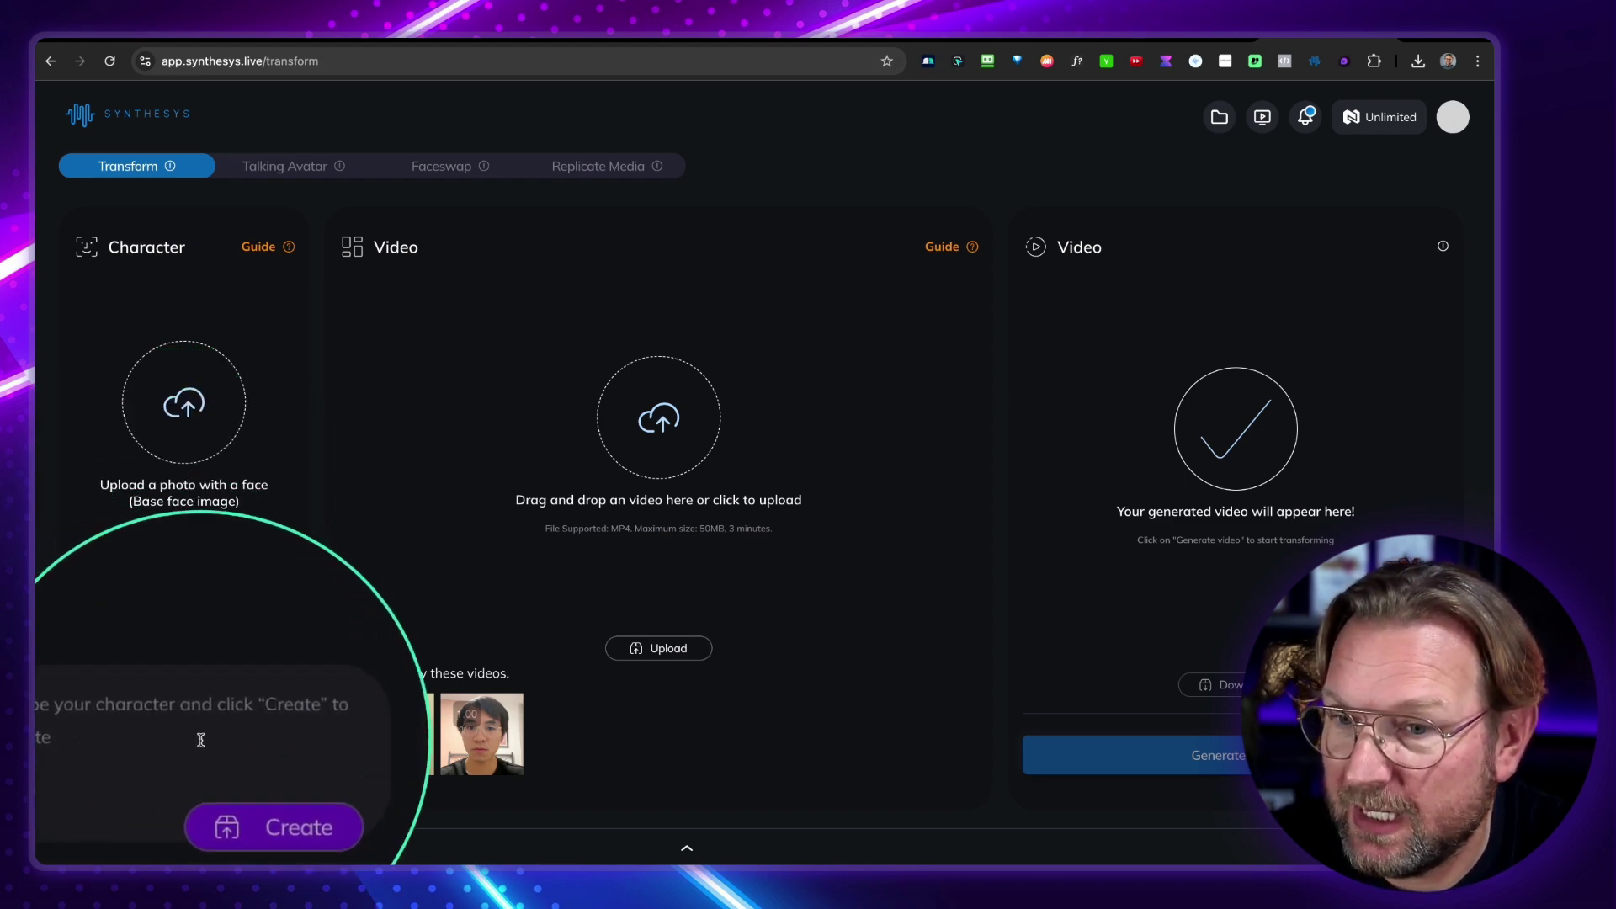
# Examine the character description and photo upload areas, and expand My Library to view the transformed videos.
pyautogui.click(133, 744)
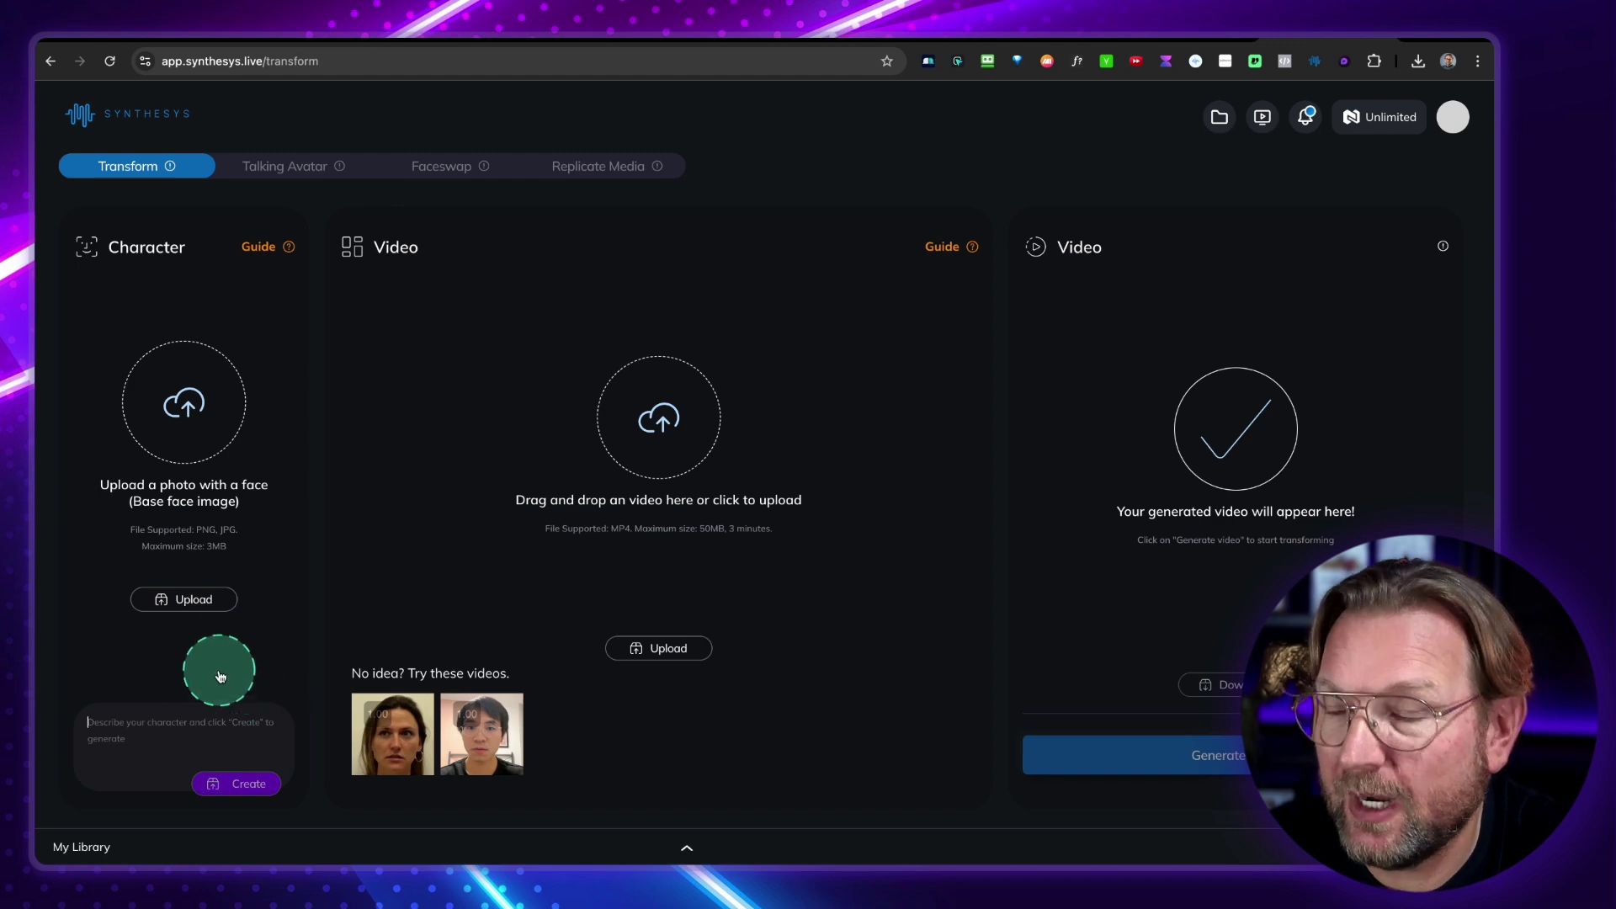
pyautogui.scroll(5, 270, 614)
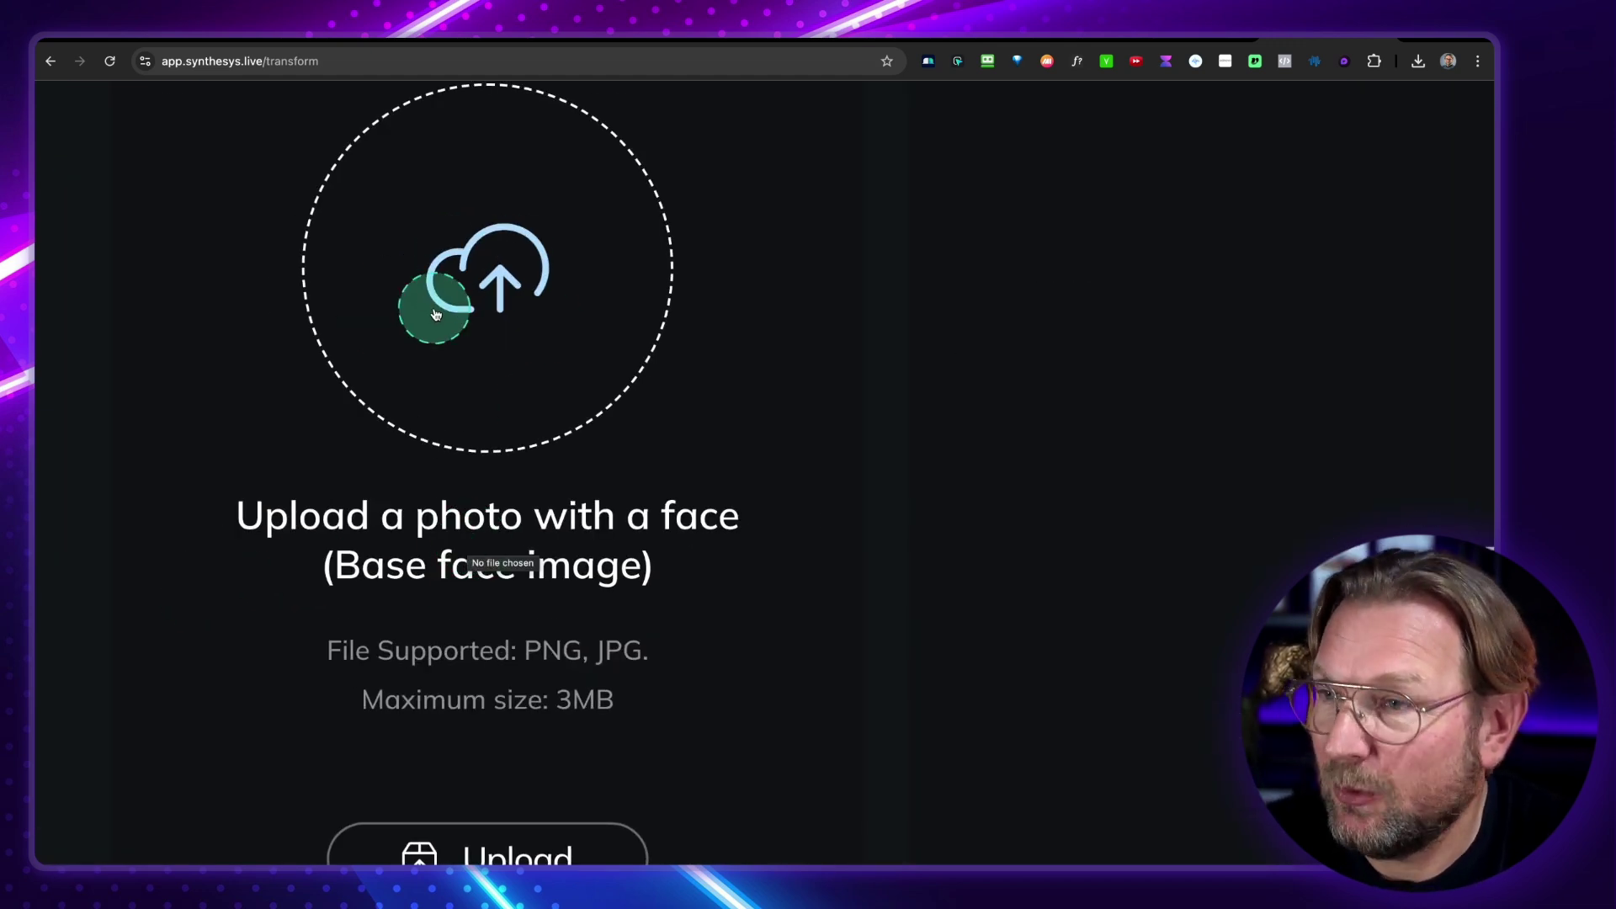
pyautogui.scroll(-5, 436, 315)
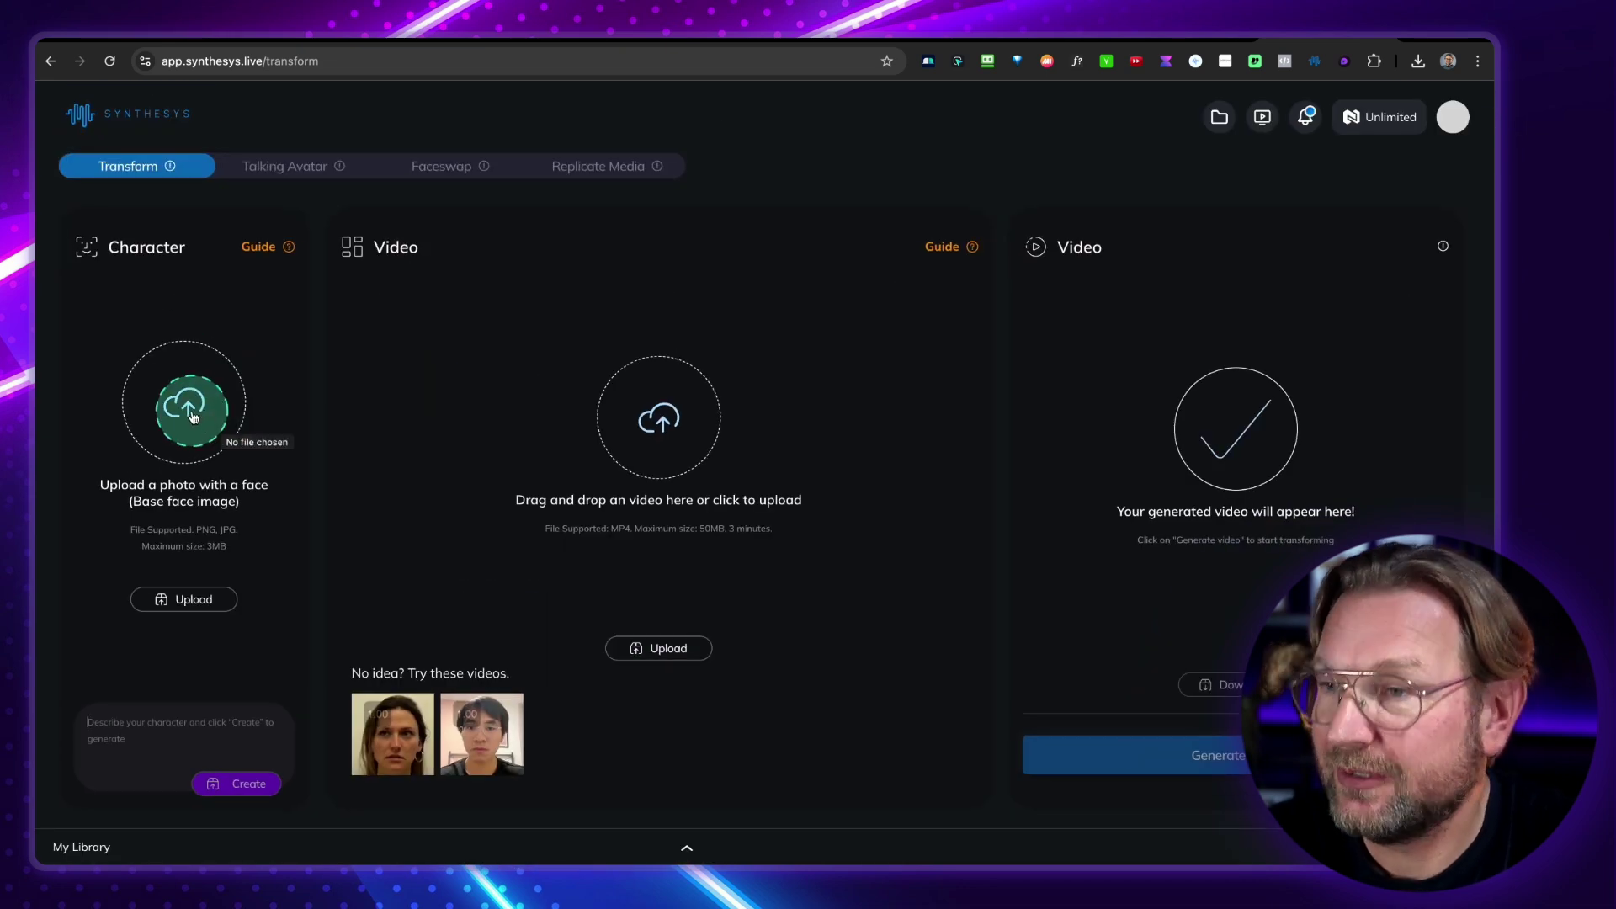
pyautogui.click(687, 846)
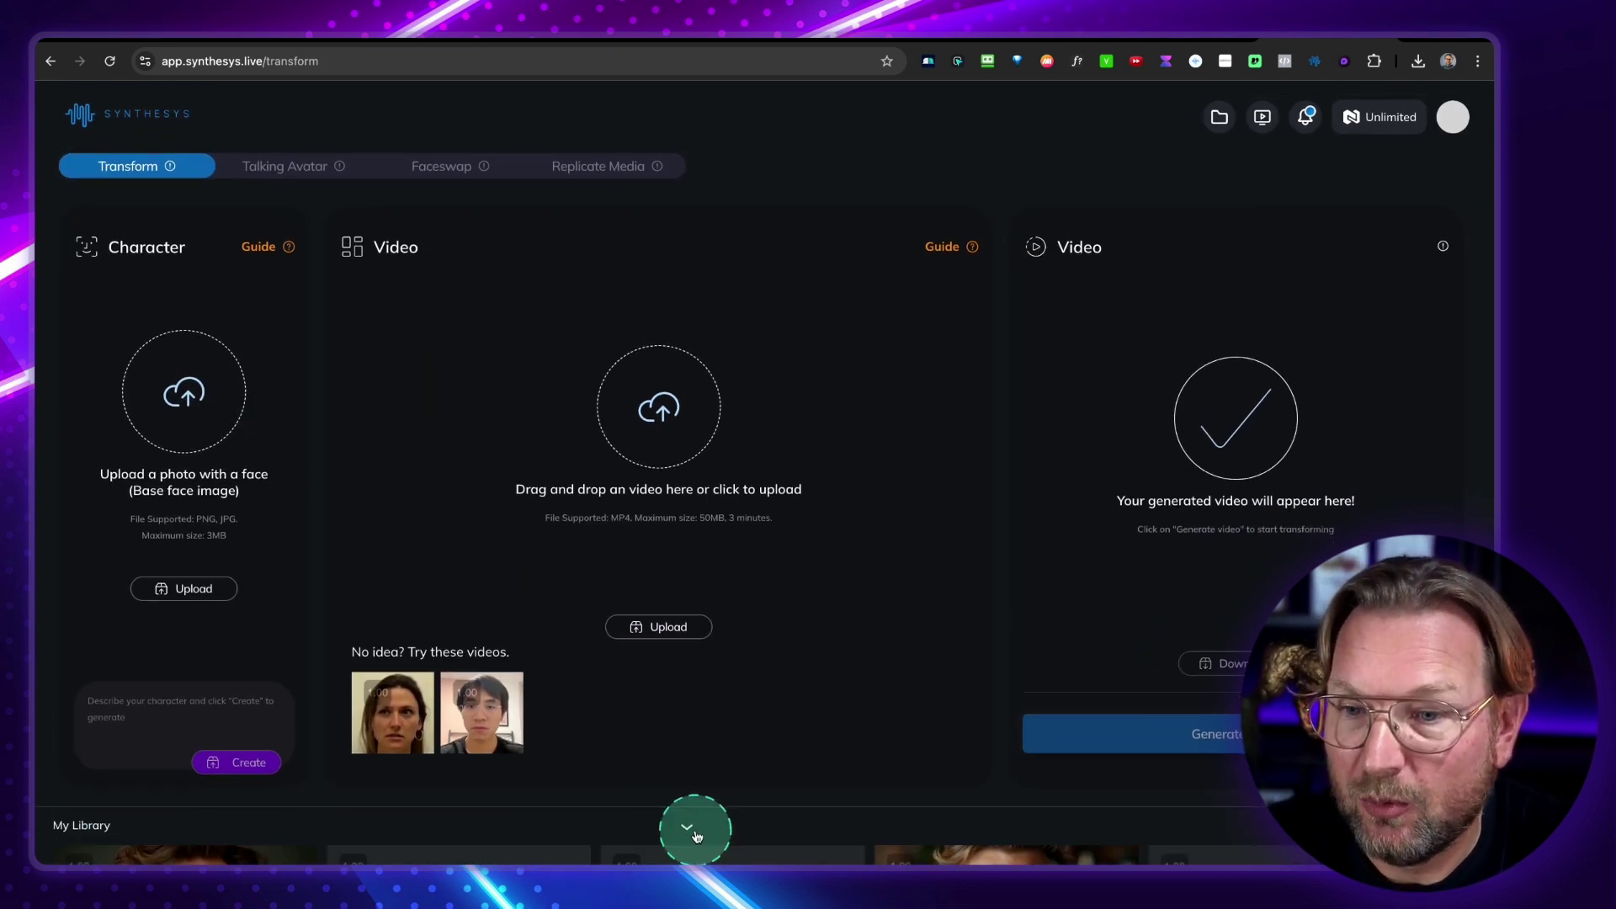
pyautogui.moveTo(193, 745)
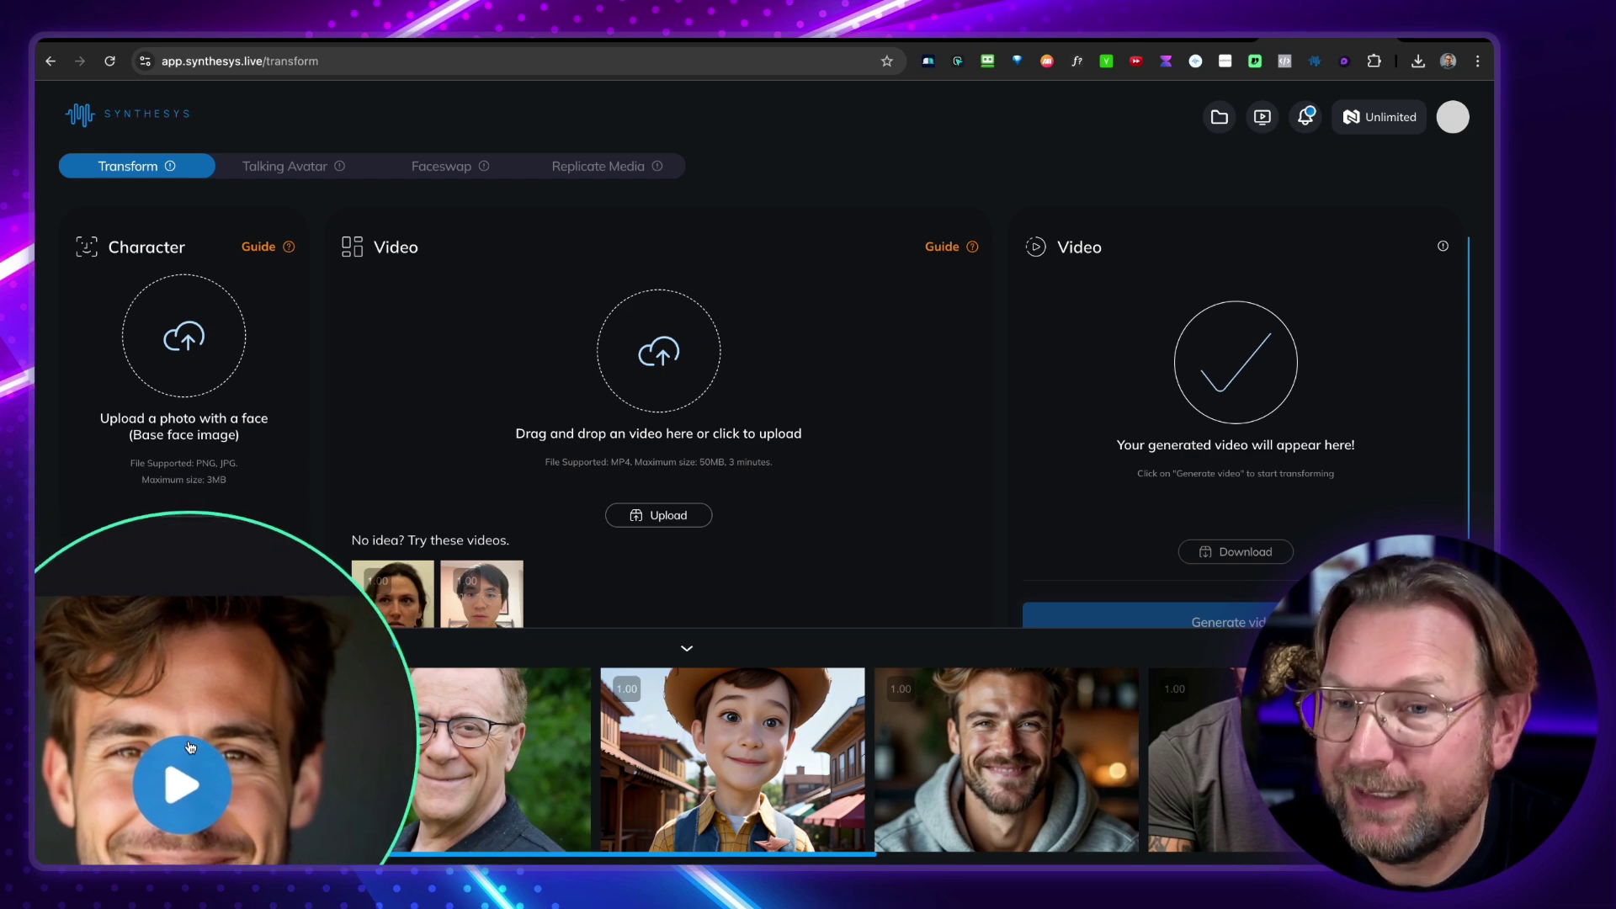
pyautogui.click(261, 492)
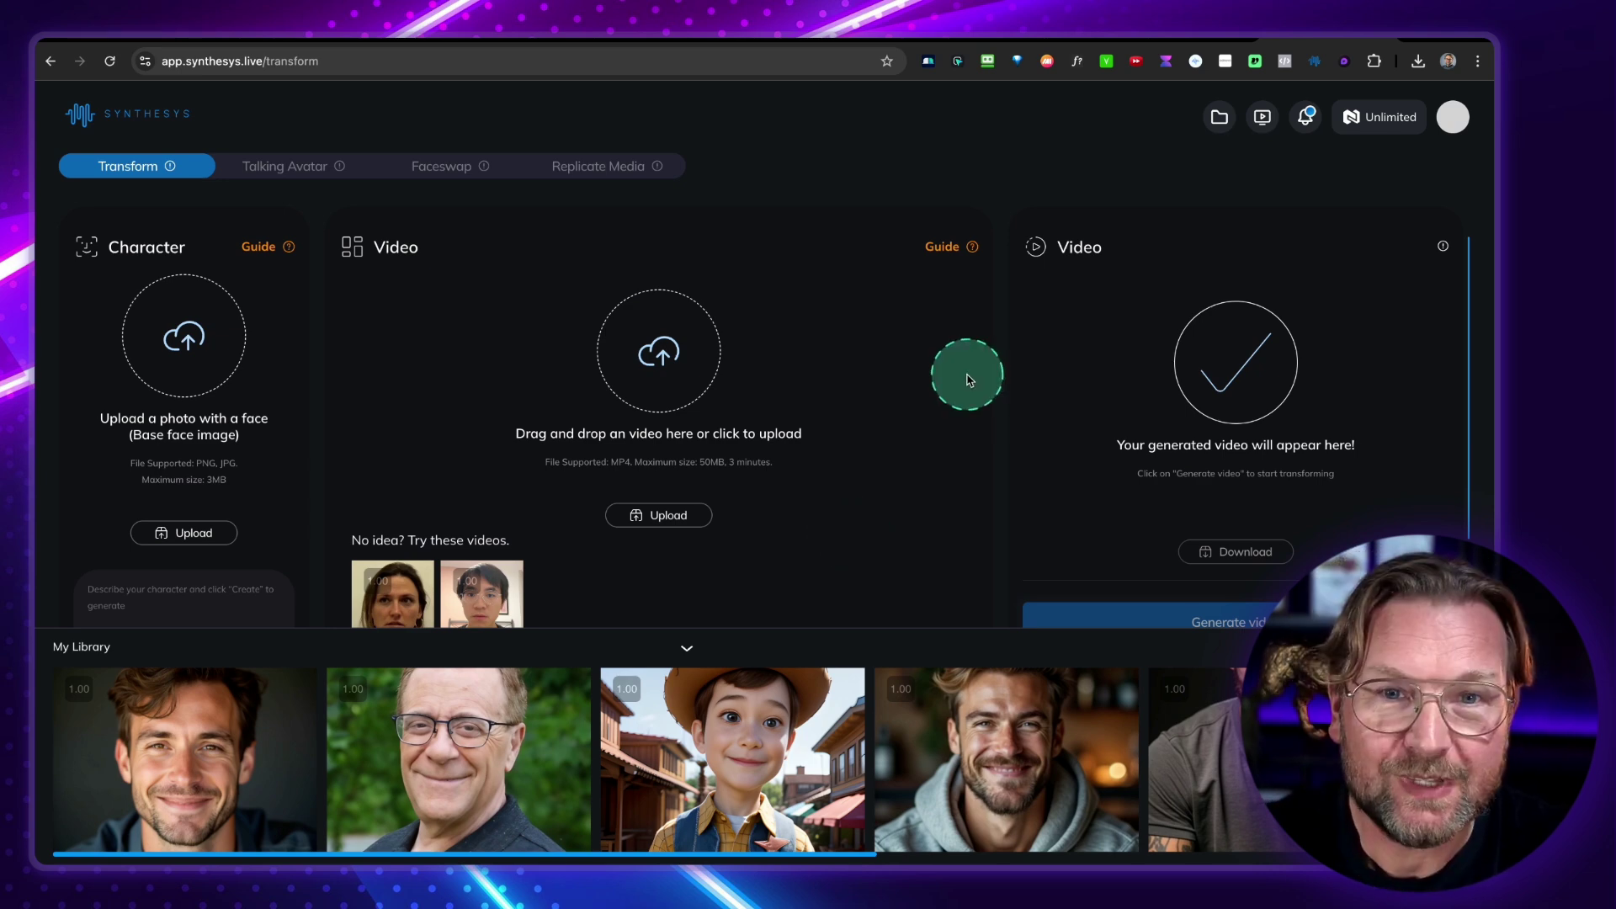
# Open the Talking Avatar tool and browse its generated cowboy and astronaut clips in My Library.
pyautogui.click(275, 168)
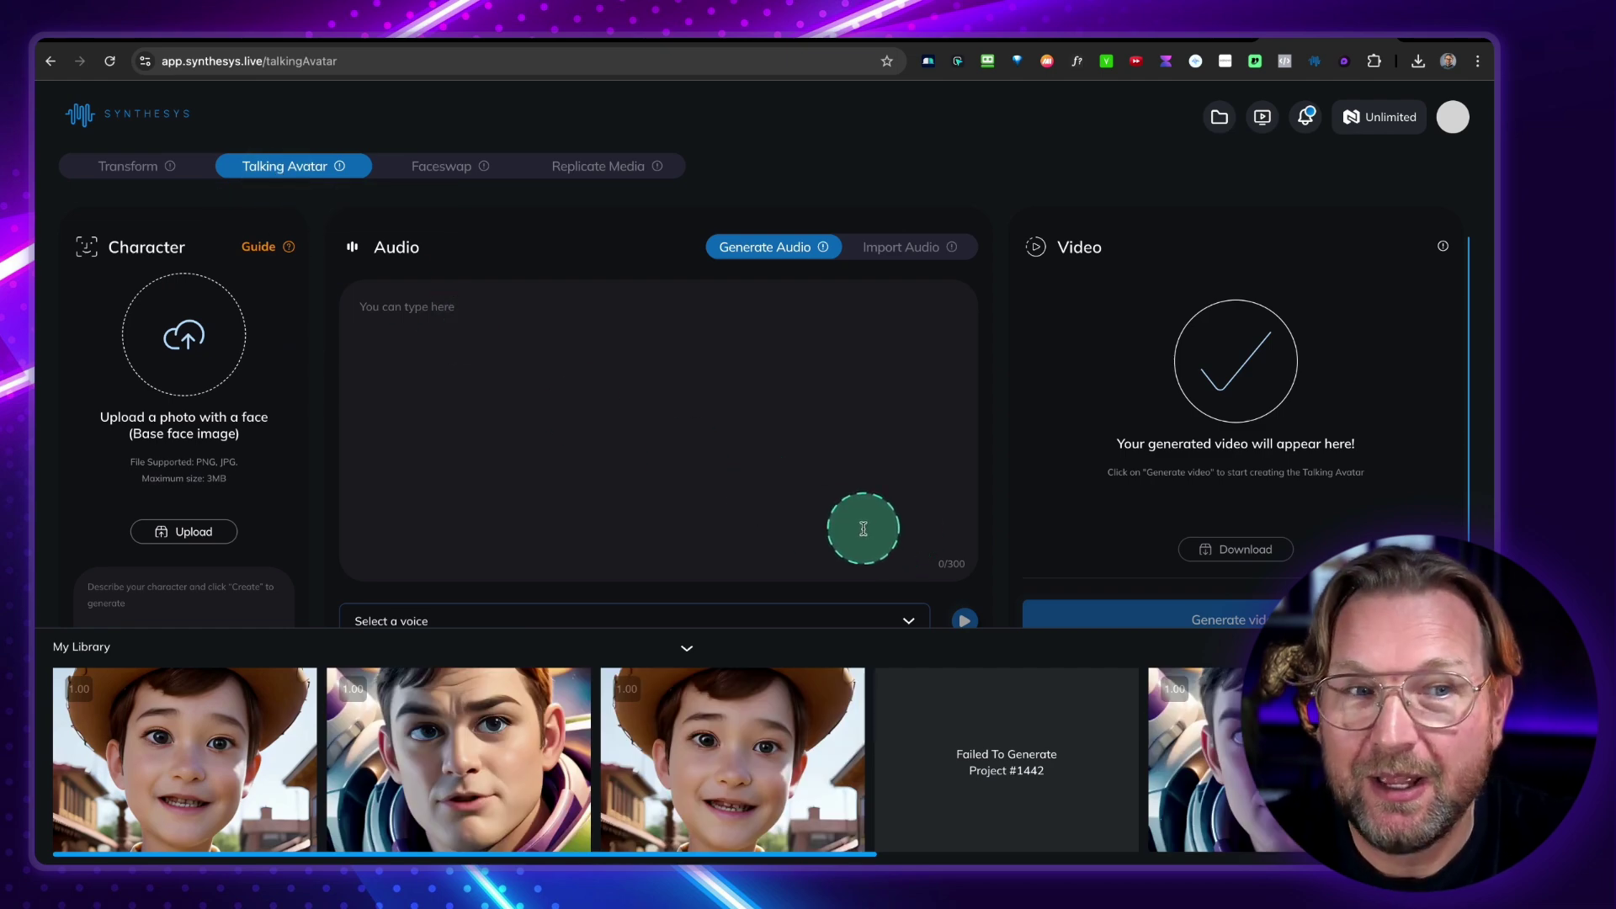
pyautogui.scroll(-2, 859, 528)
pyautogui.scroll(2, 863, 528)
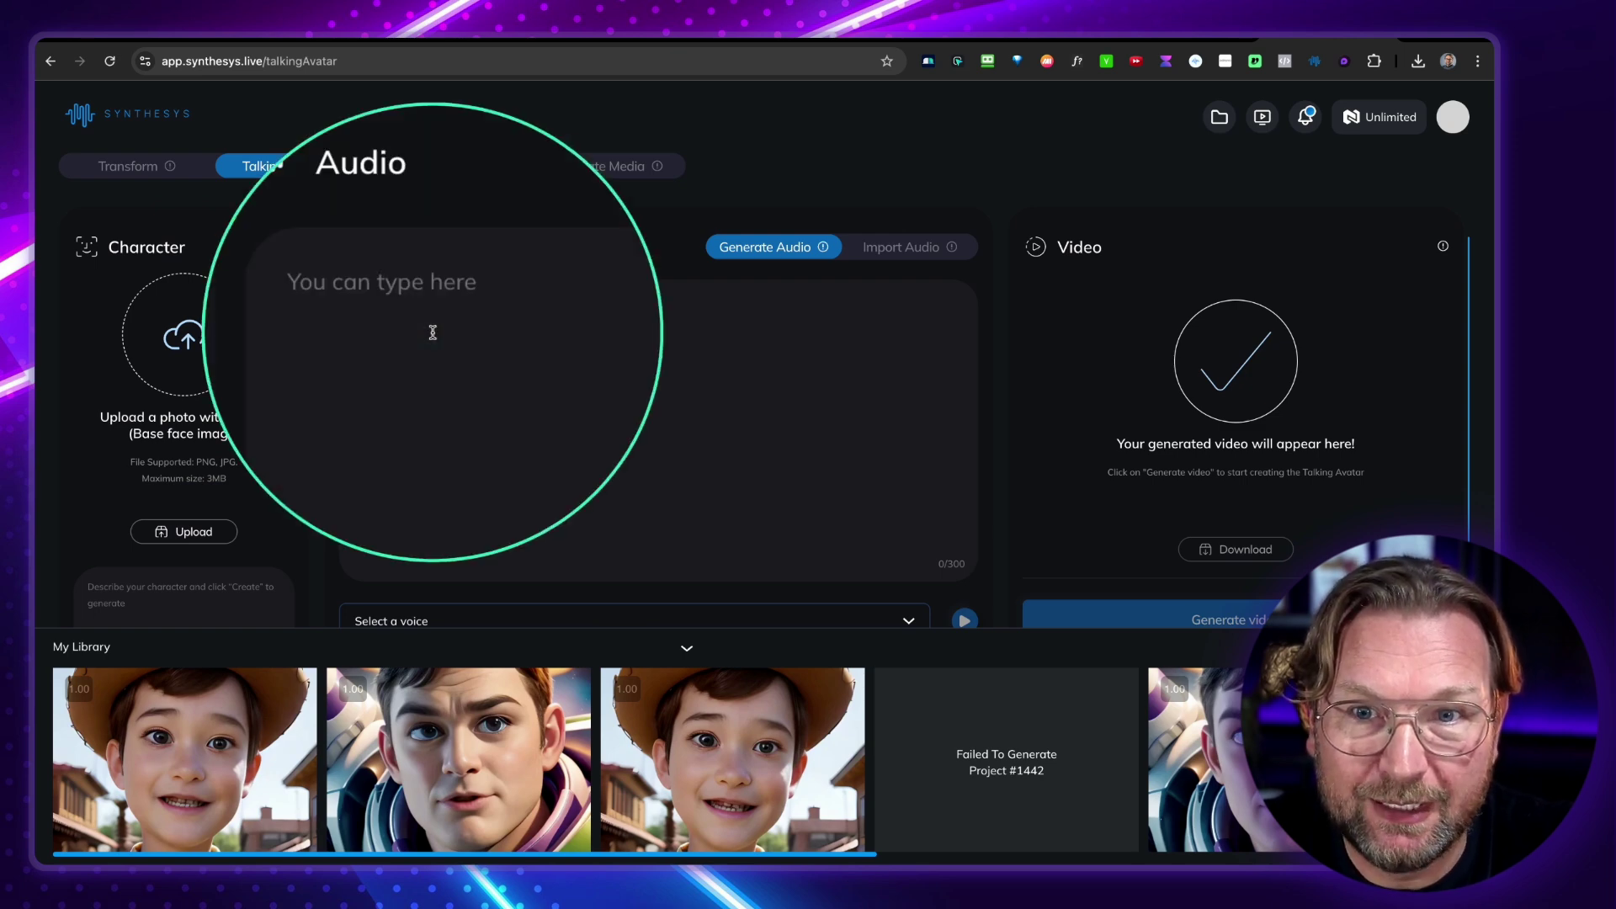
pyautogui.moveTo(208, 732)
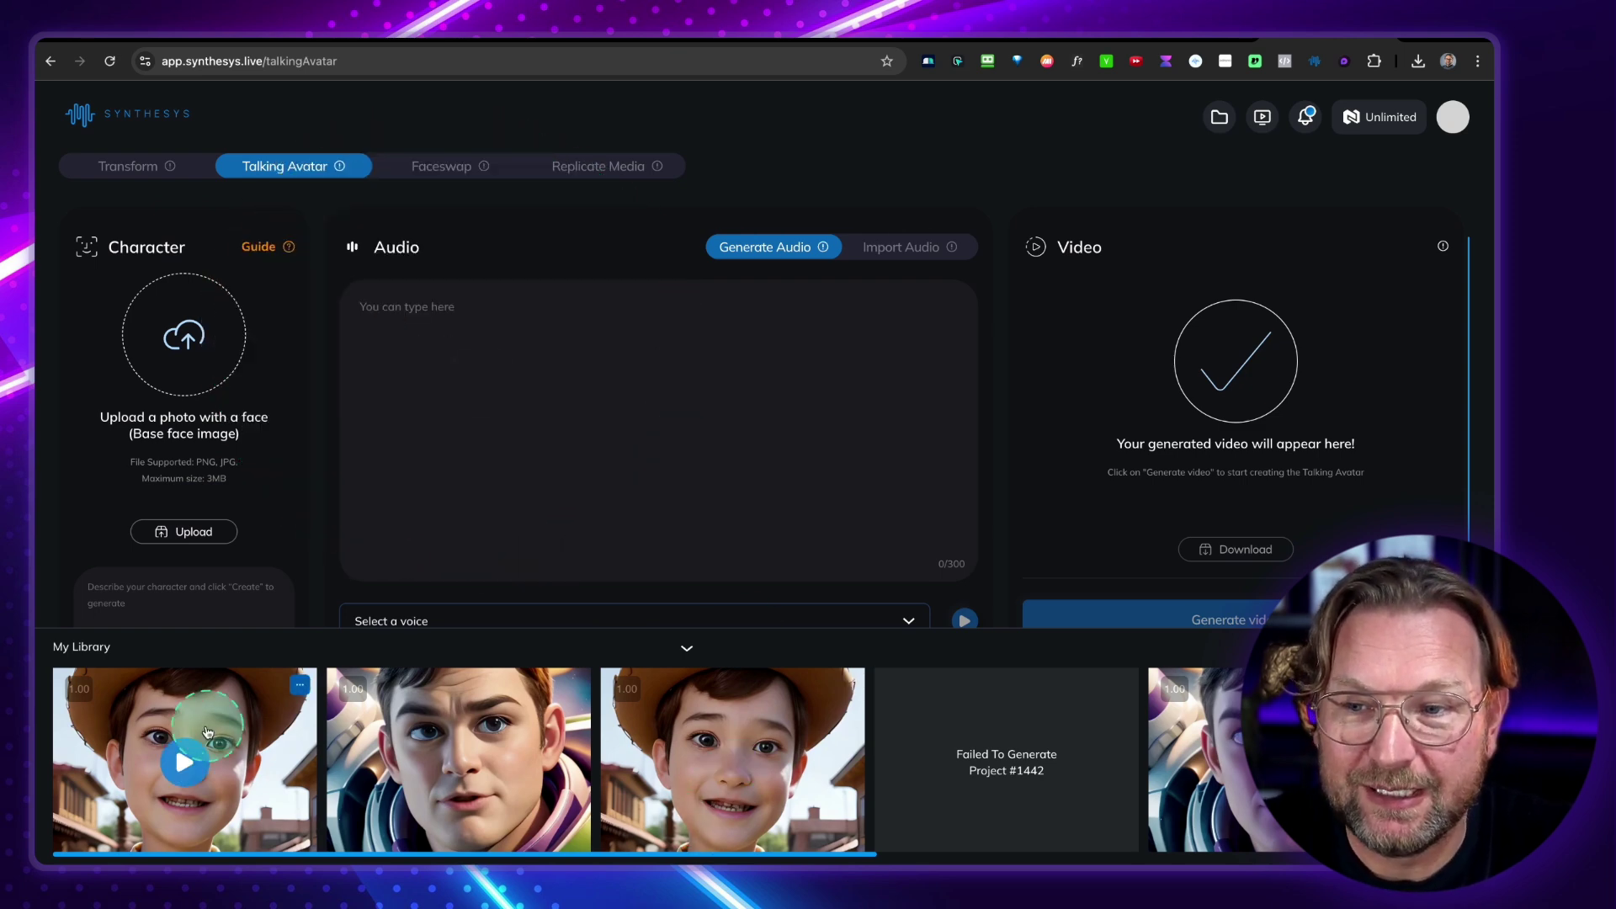
pyautogui.moveTo(493, 747)
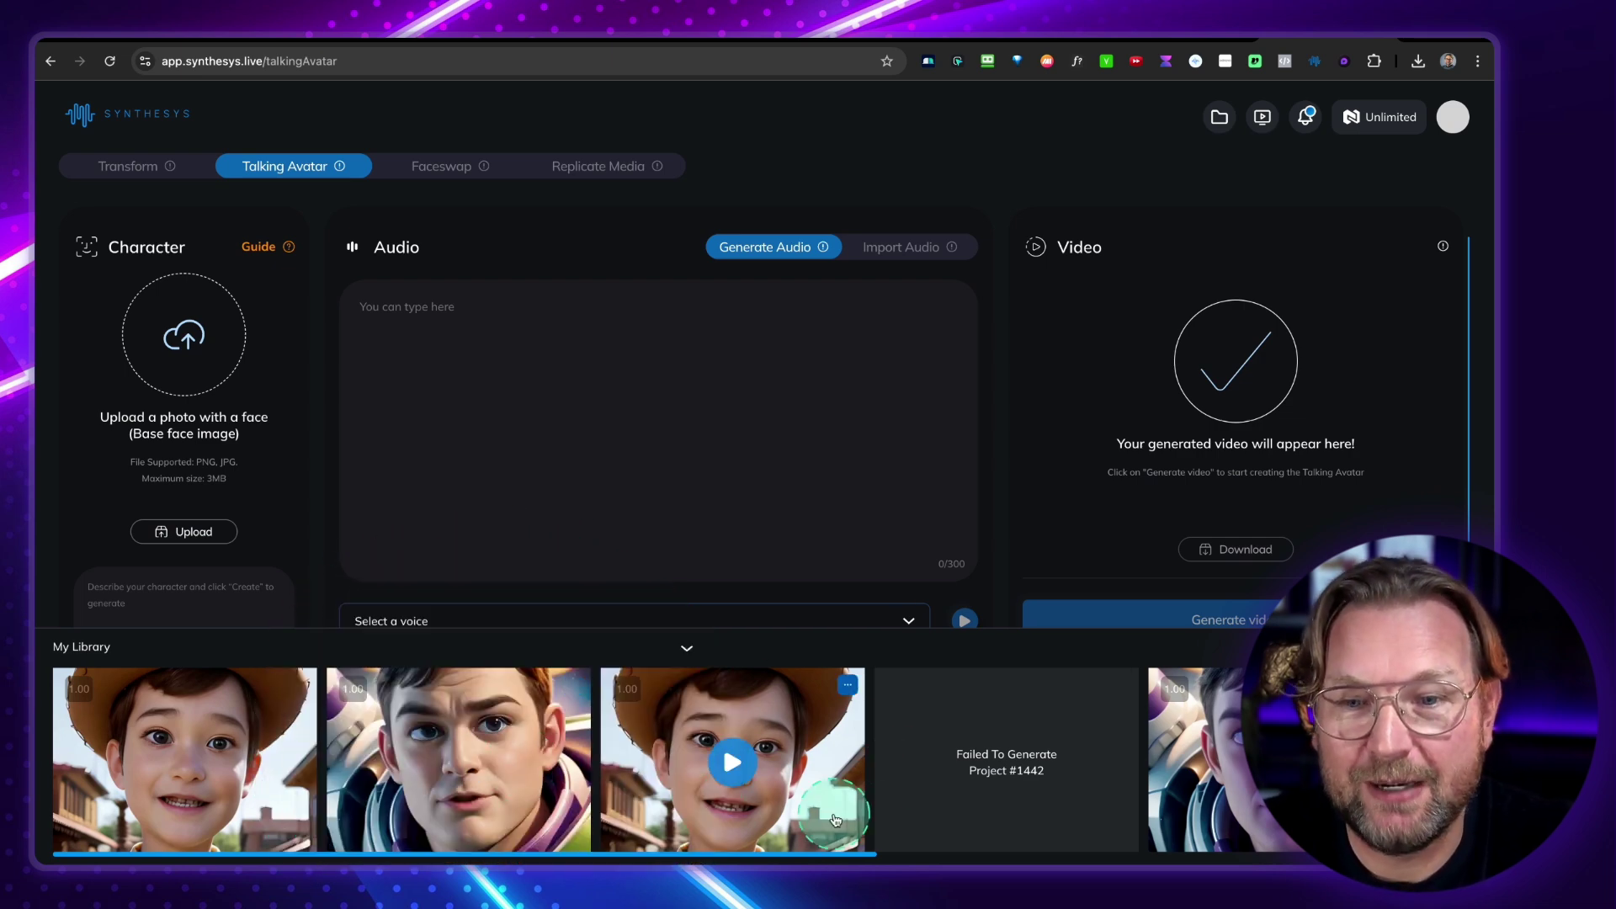
pyautogui.moveTo(785, 860); pyautogui.dragTo(1221, 860)
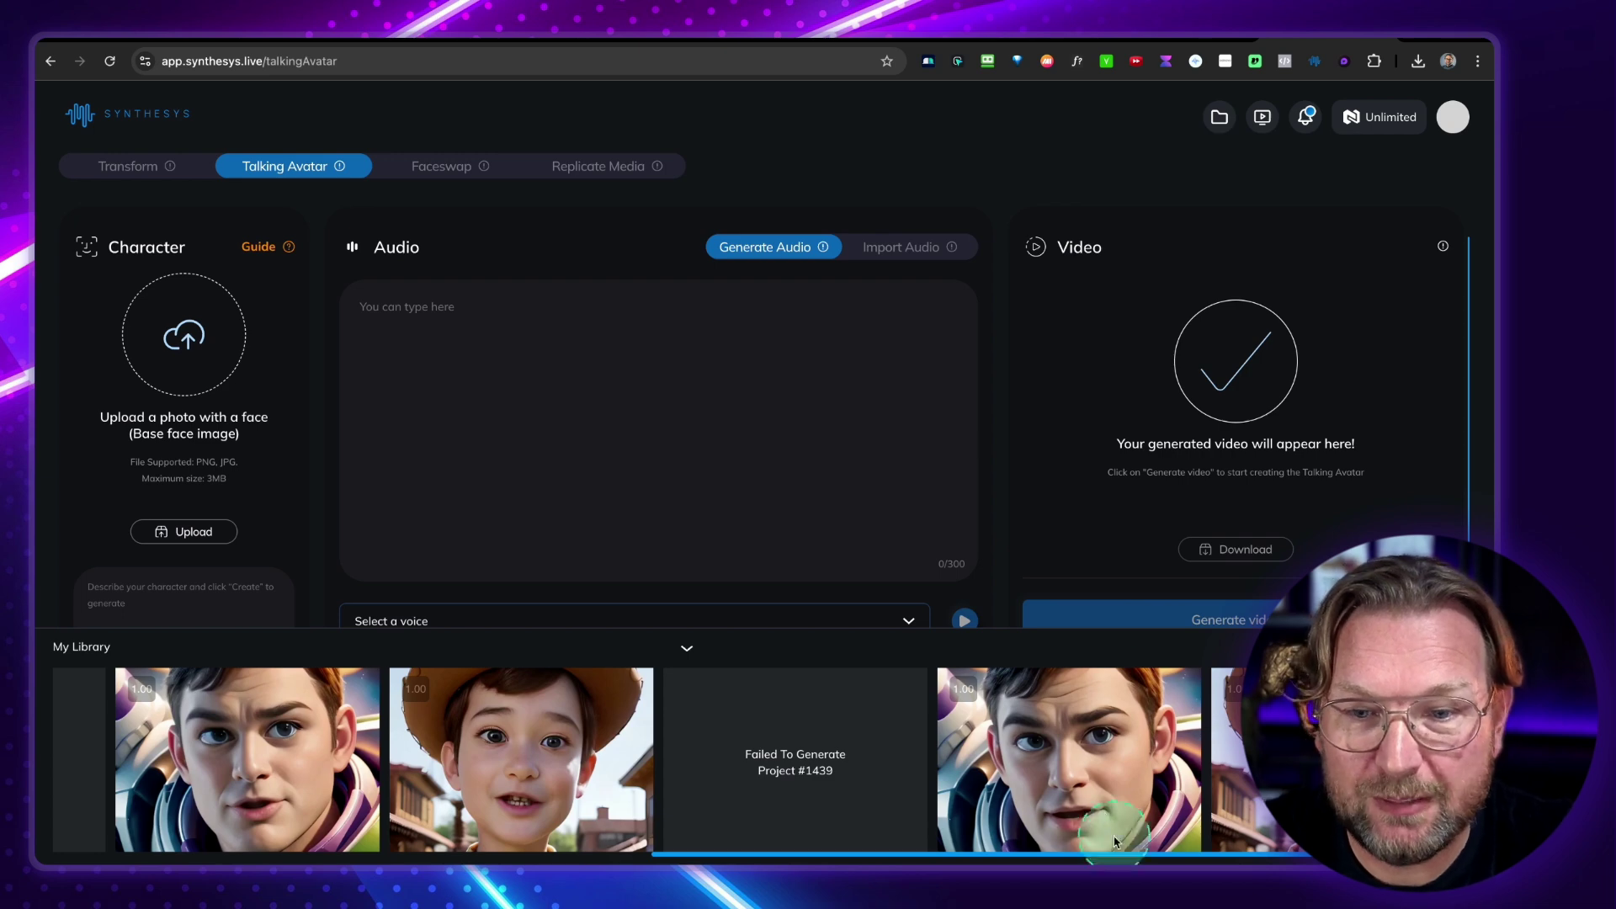
# Switch to the ScreenFlow video editor and play the combined talking avatar clips from the start of the timeline.
pyautogui.press('super+Tab')
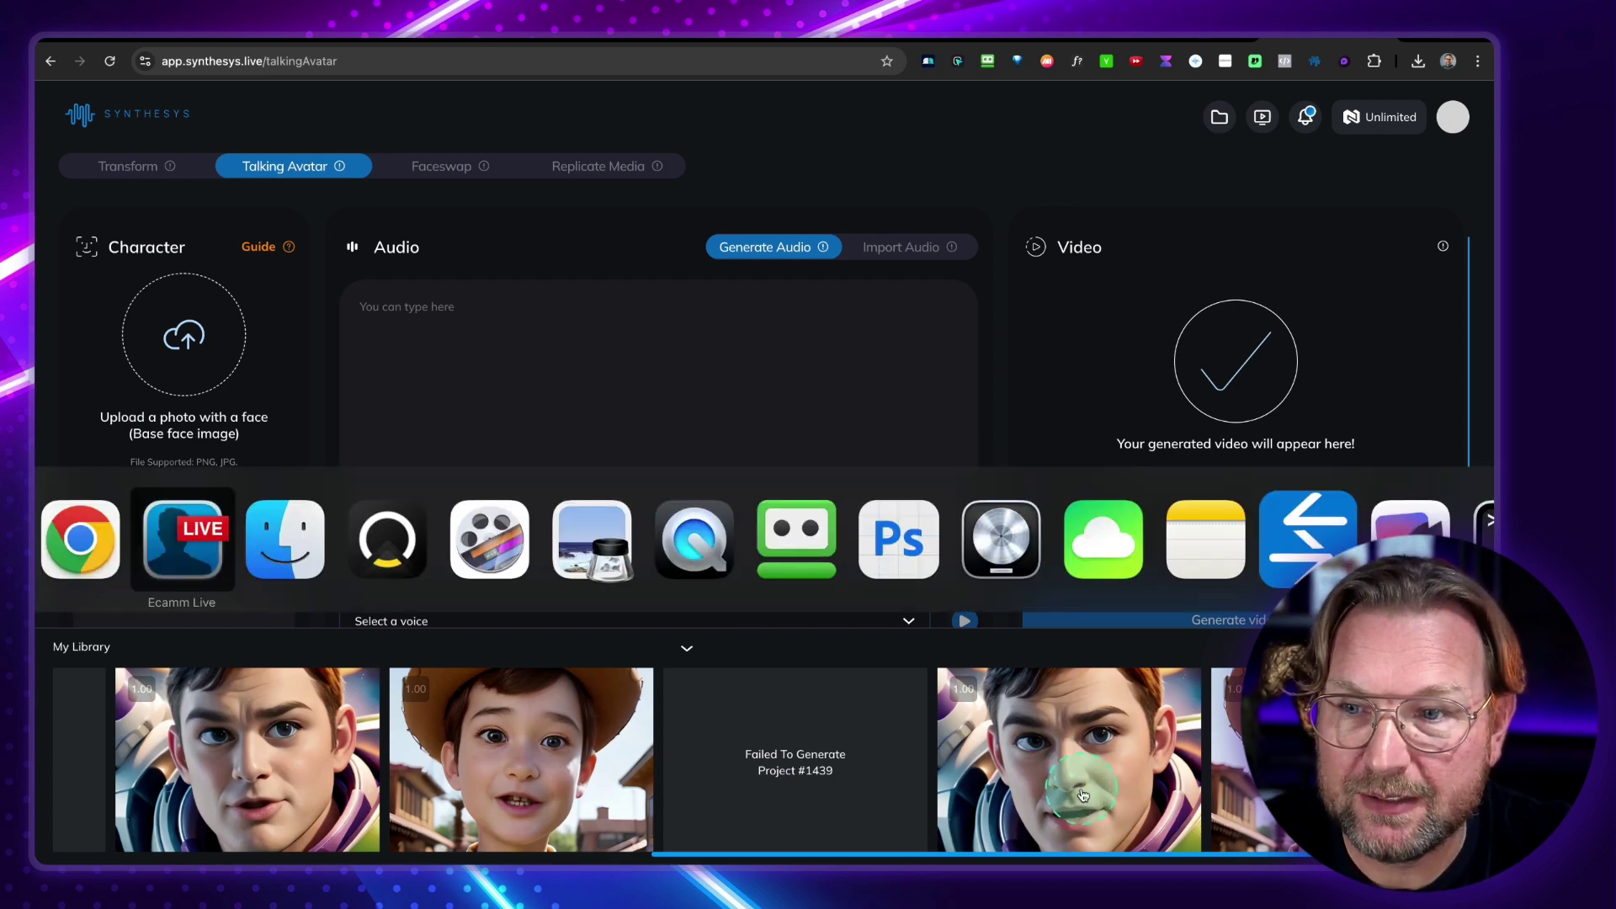
pyautogui.press('super+Tab')
pyautogui.press('super+Tab')
pyautogui.press('super+Tab')
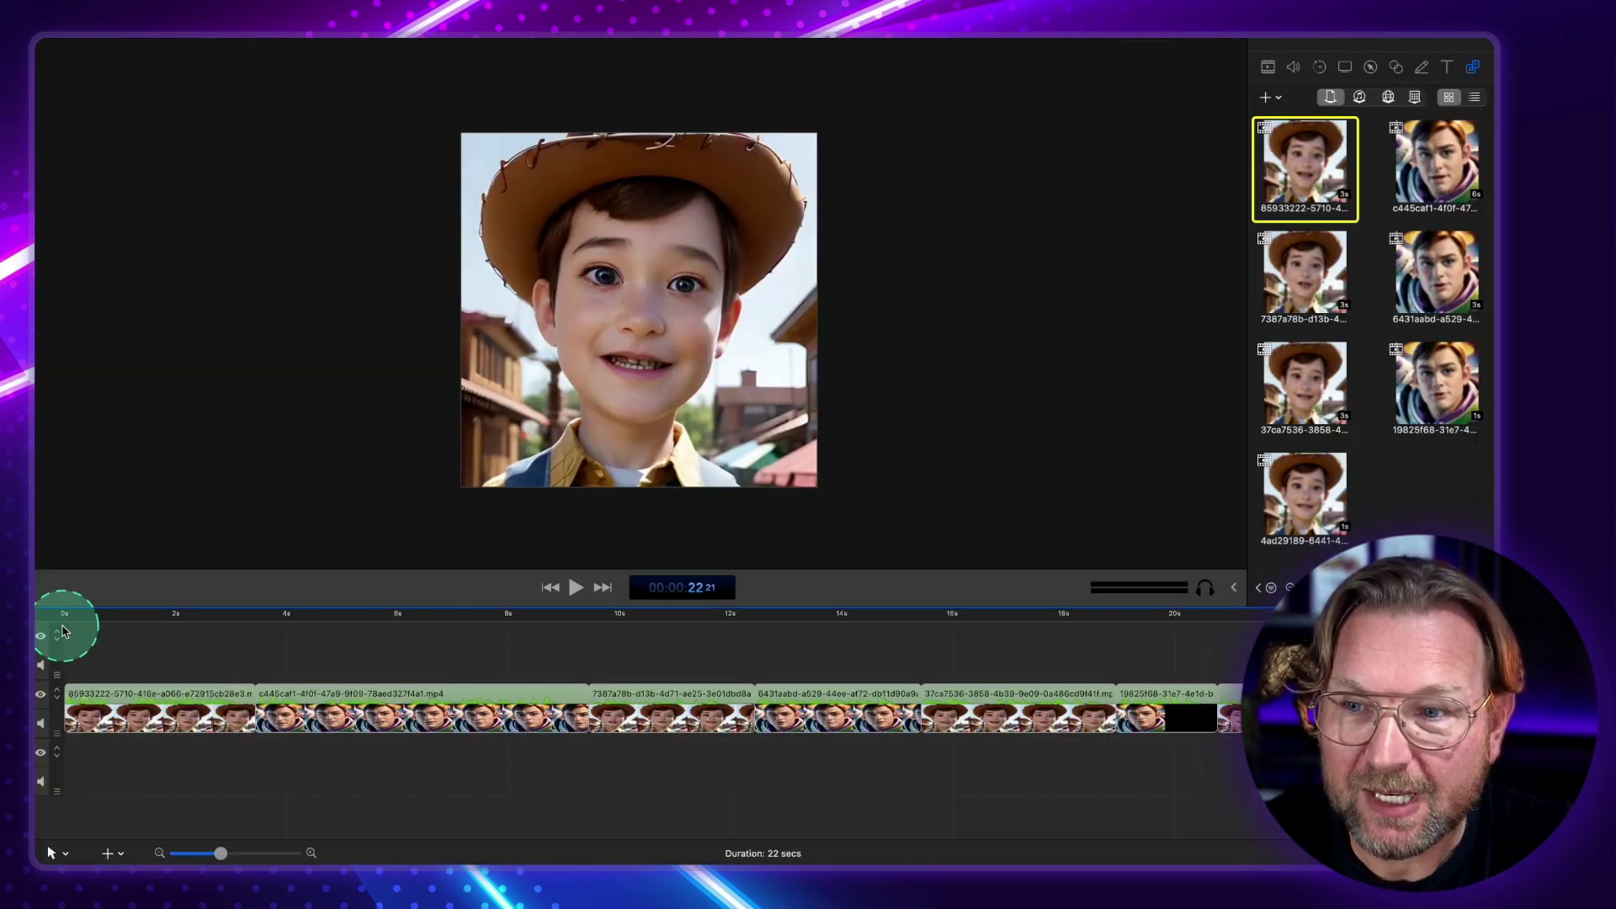
pyautogui.click(65, 628)
pyautogui.moveTo(83, 616); pyautogui.dragTo(58, 644)
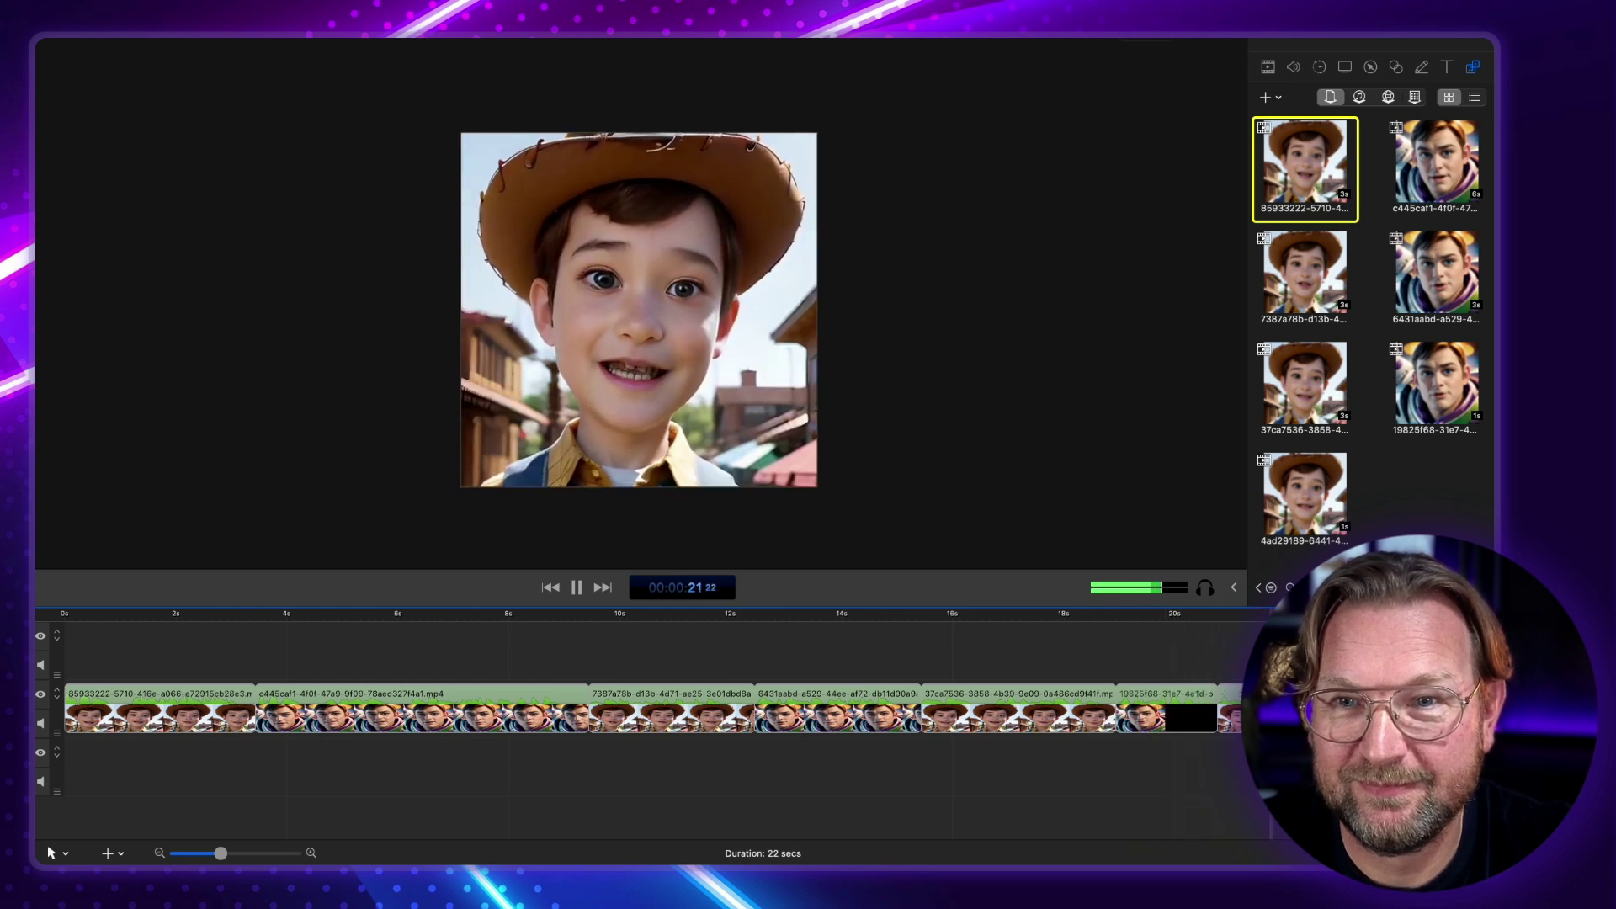
# Return to Google Chrome and upload the cowboy boy PNG image from the Downloads folder as the talking avatar's character.
pyautogui.press('super+Tab')
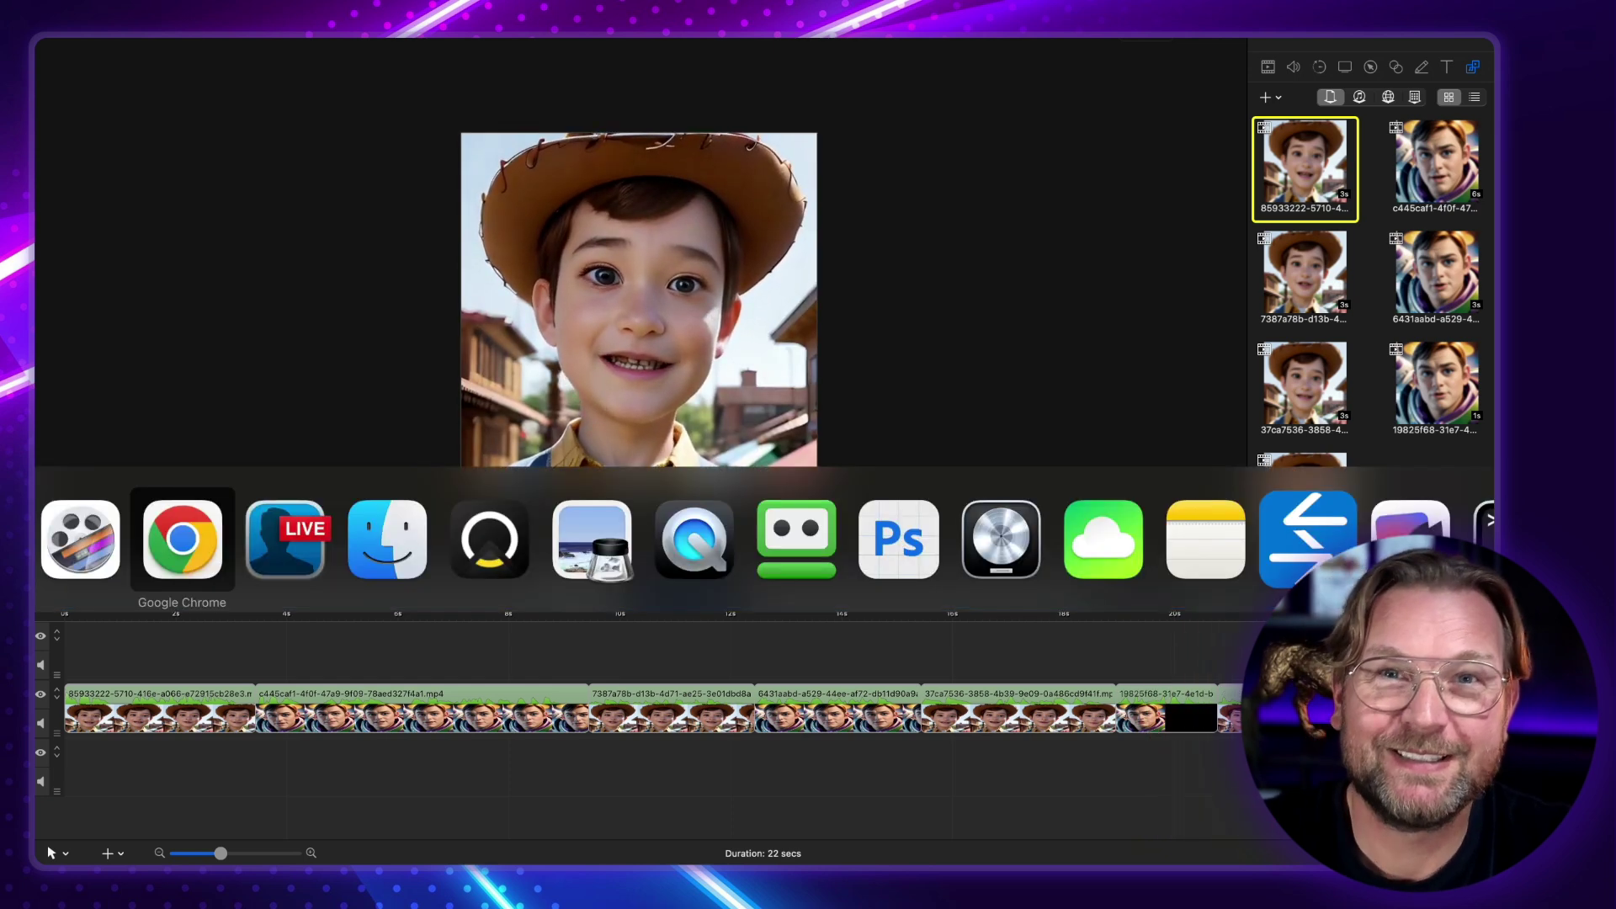
pyautogui.moveTo(295, 174)
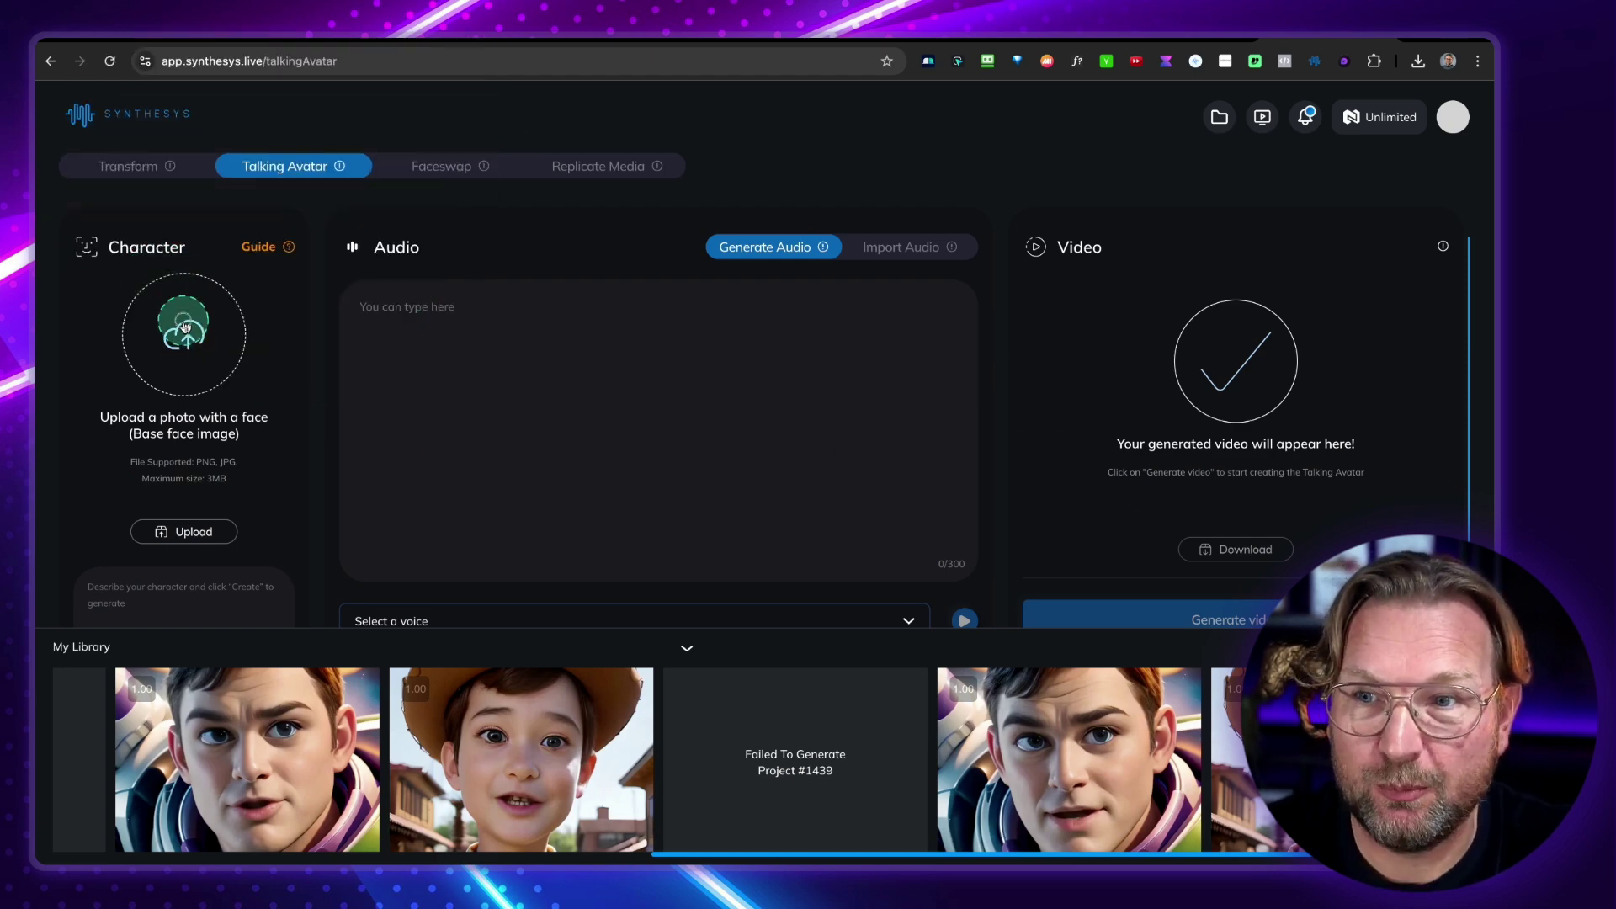
pyautogui.click(186, 338)
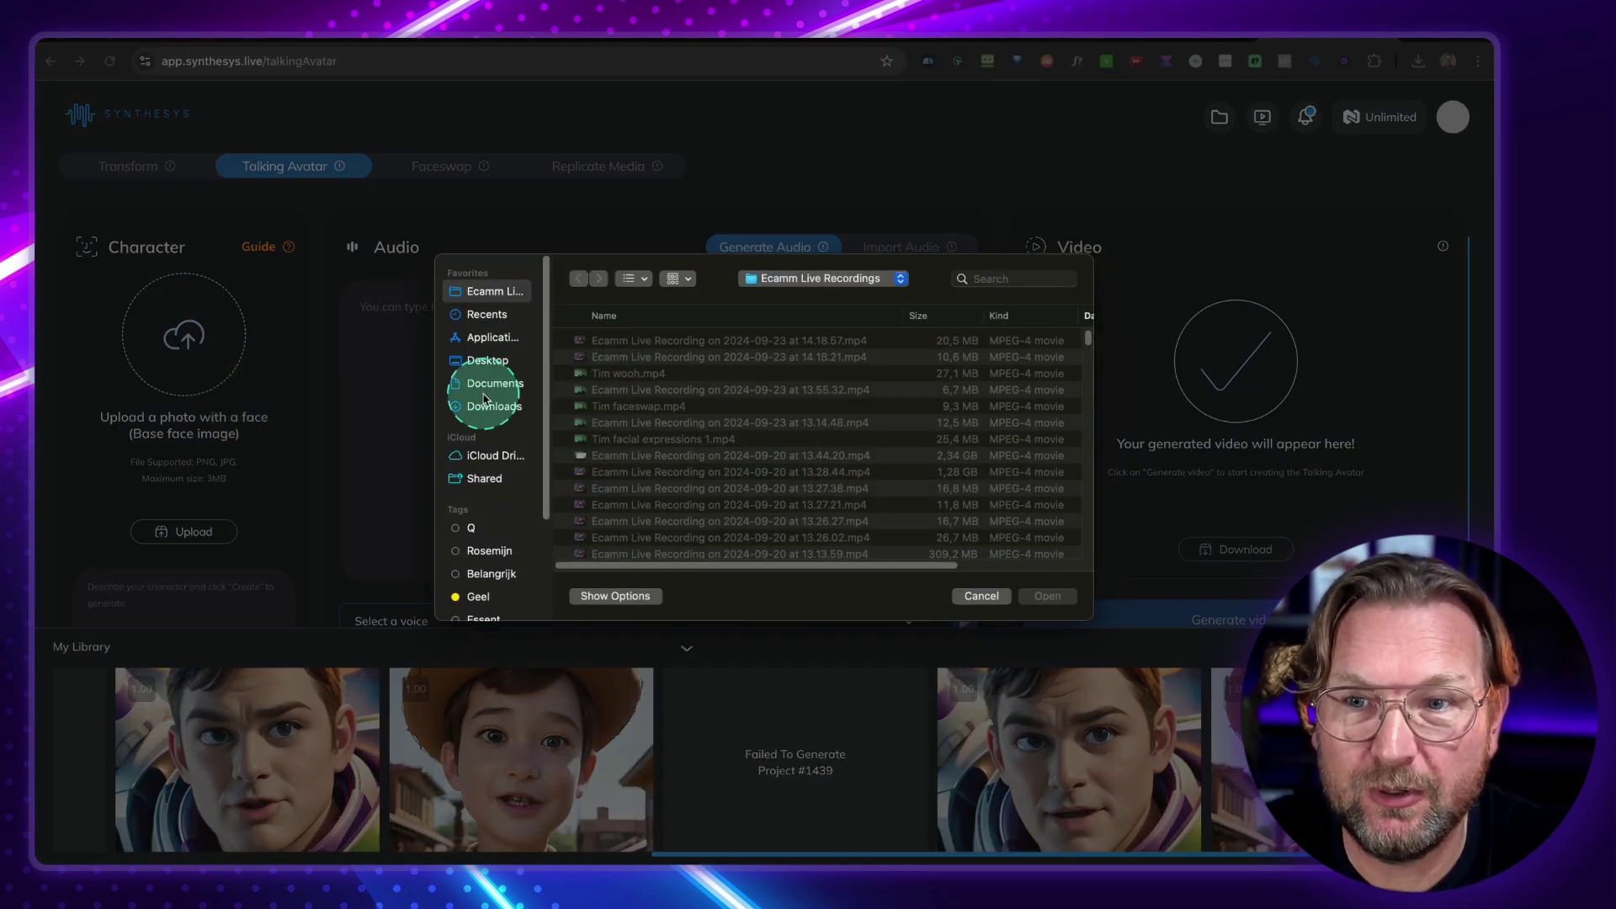
pyautogui.click(477, 408)
pyautogui.scroll(-5, 696, 428)
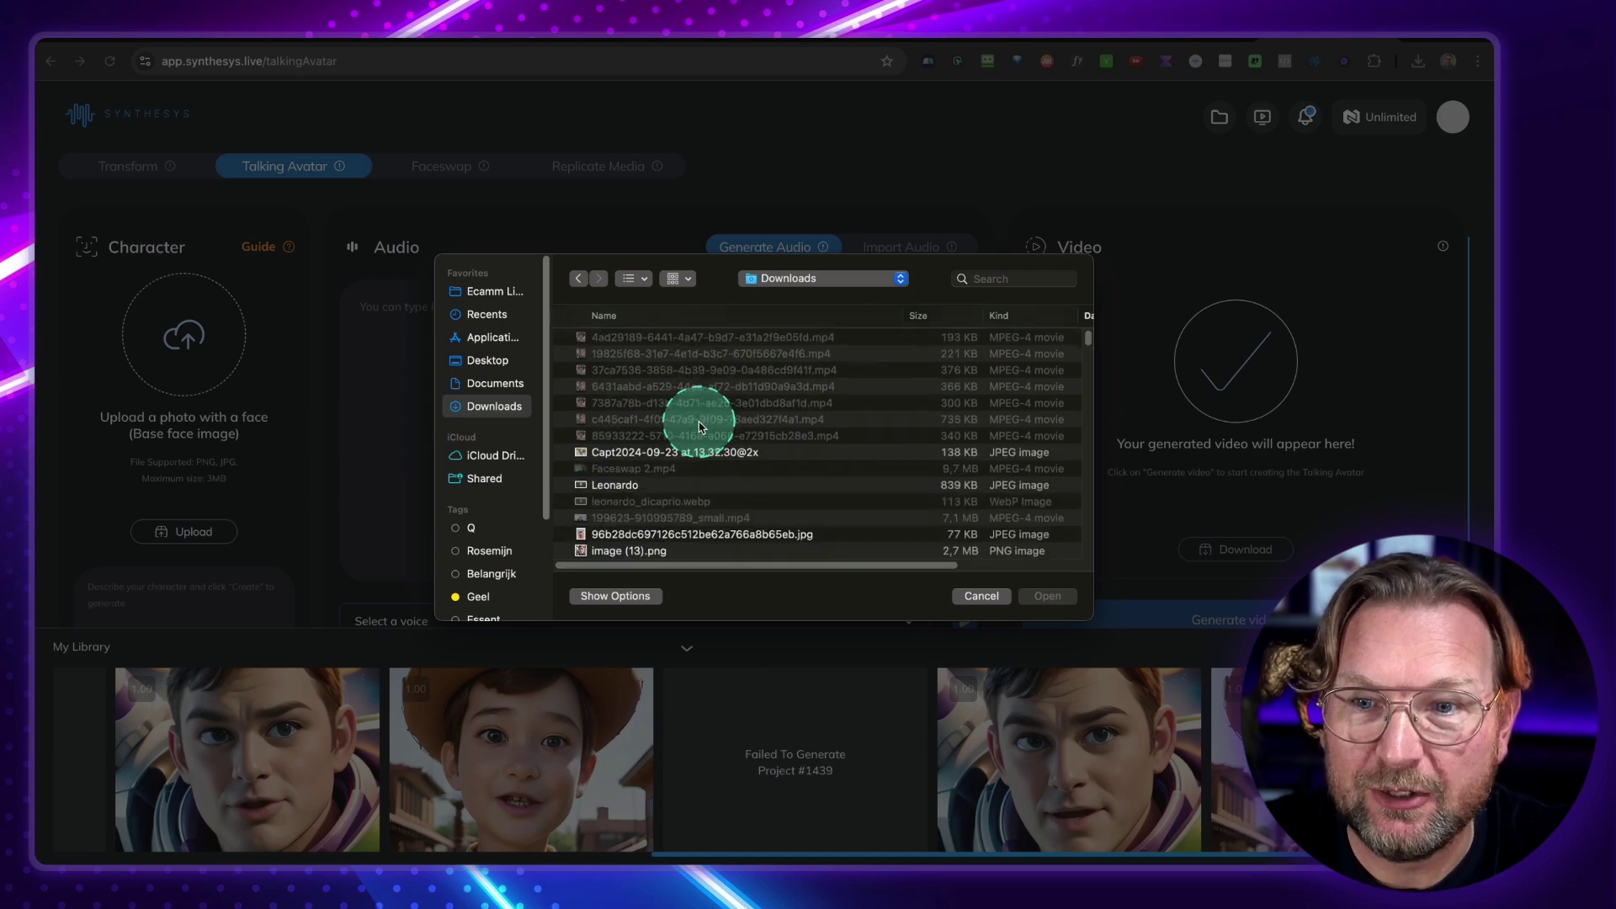
pyautogui.scroll(-2, 695, 432)
pyautogui.click(647, 463)
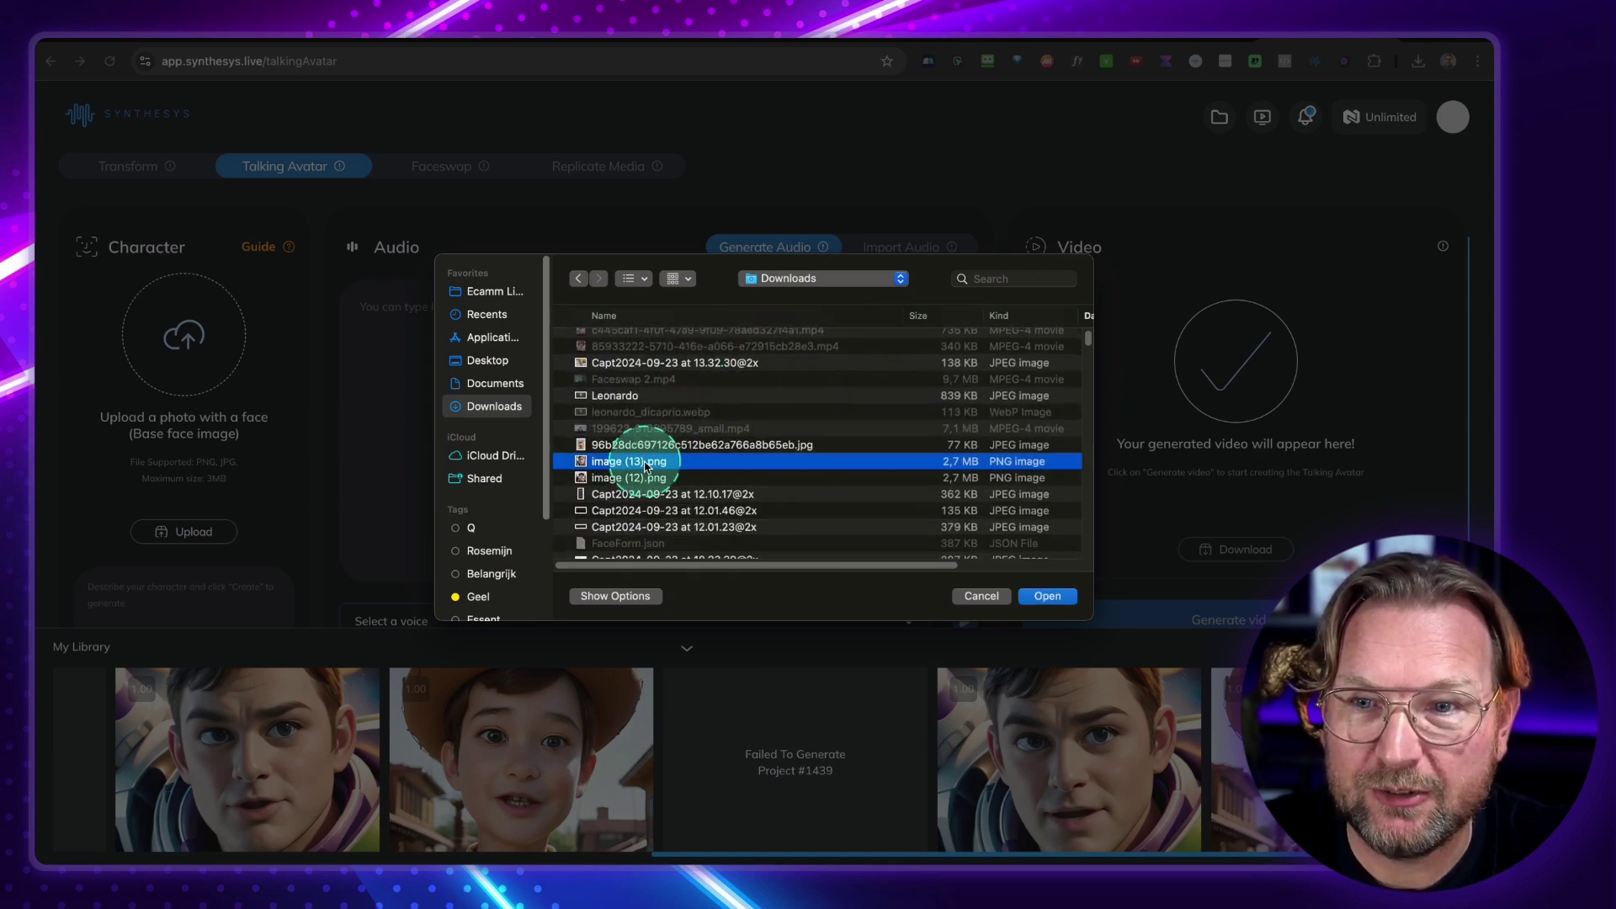
pyautogui.press('Down')
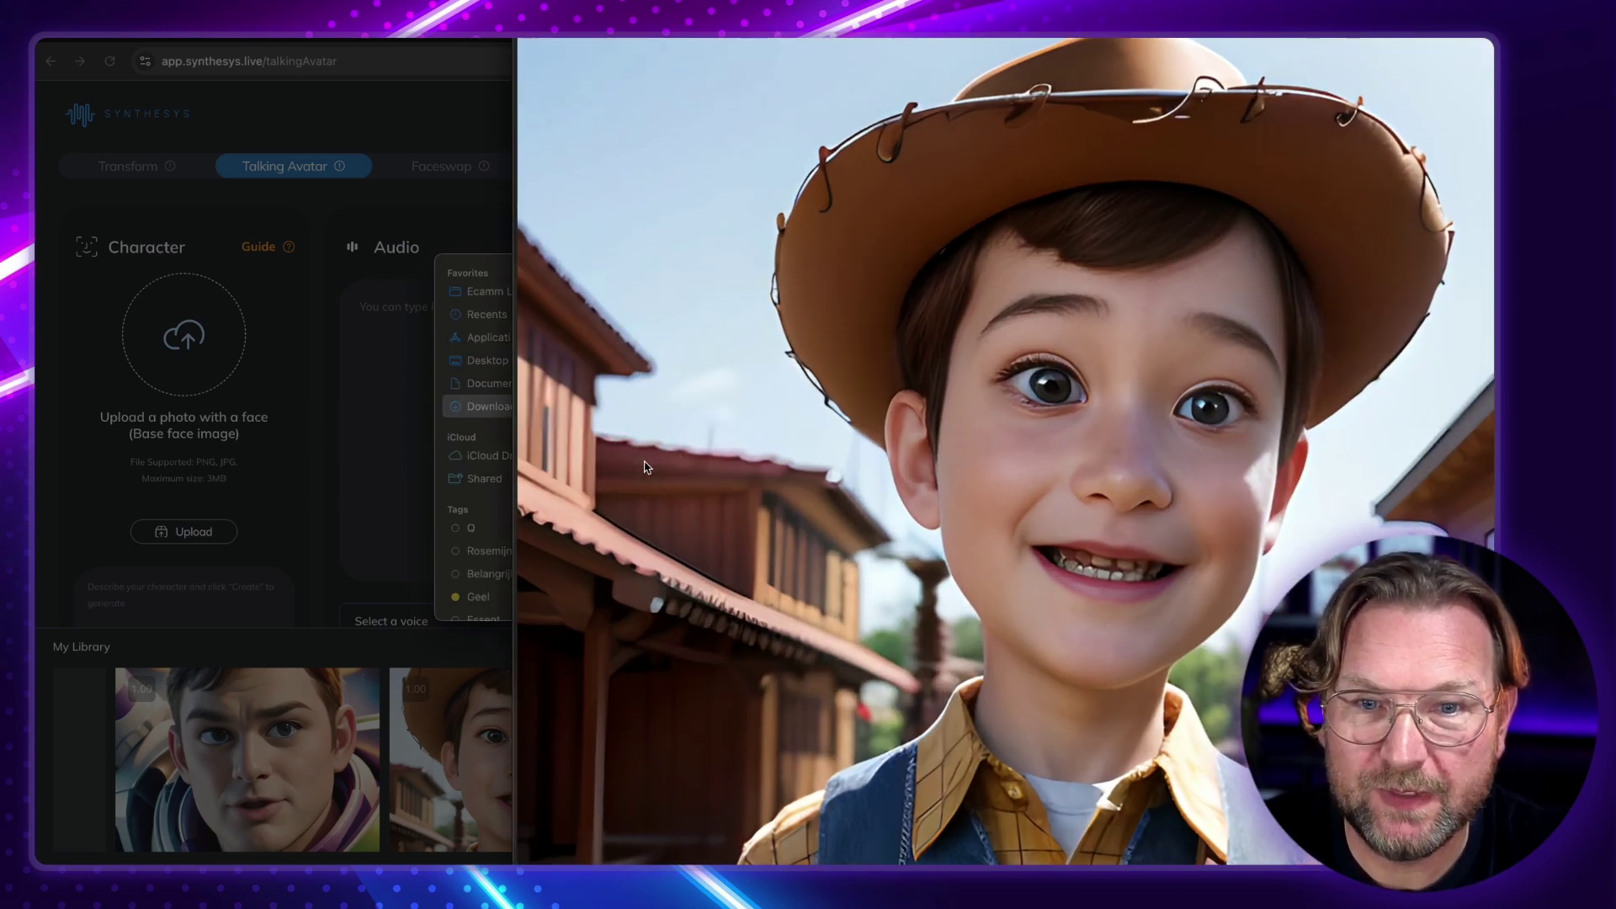
pyautogui.doubleClick(646, 468)
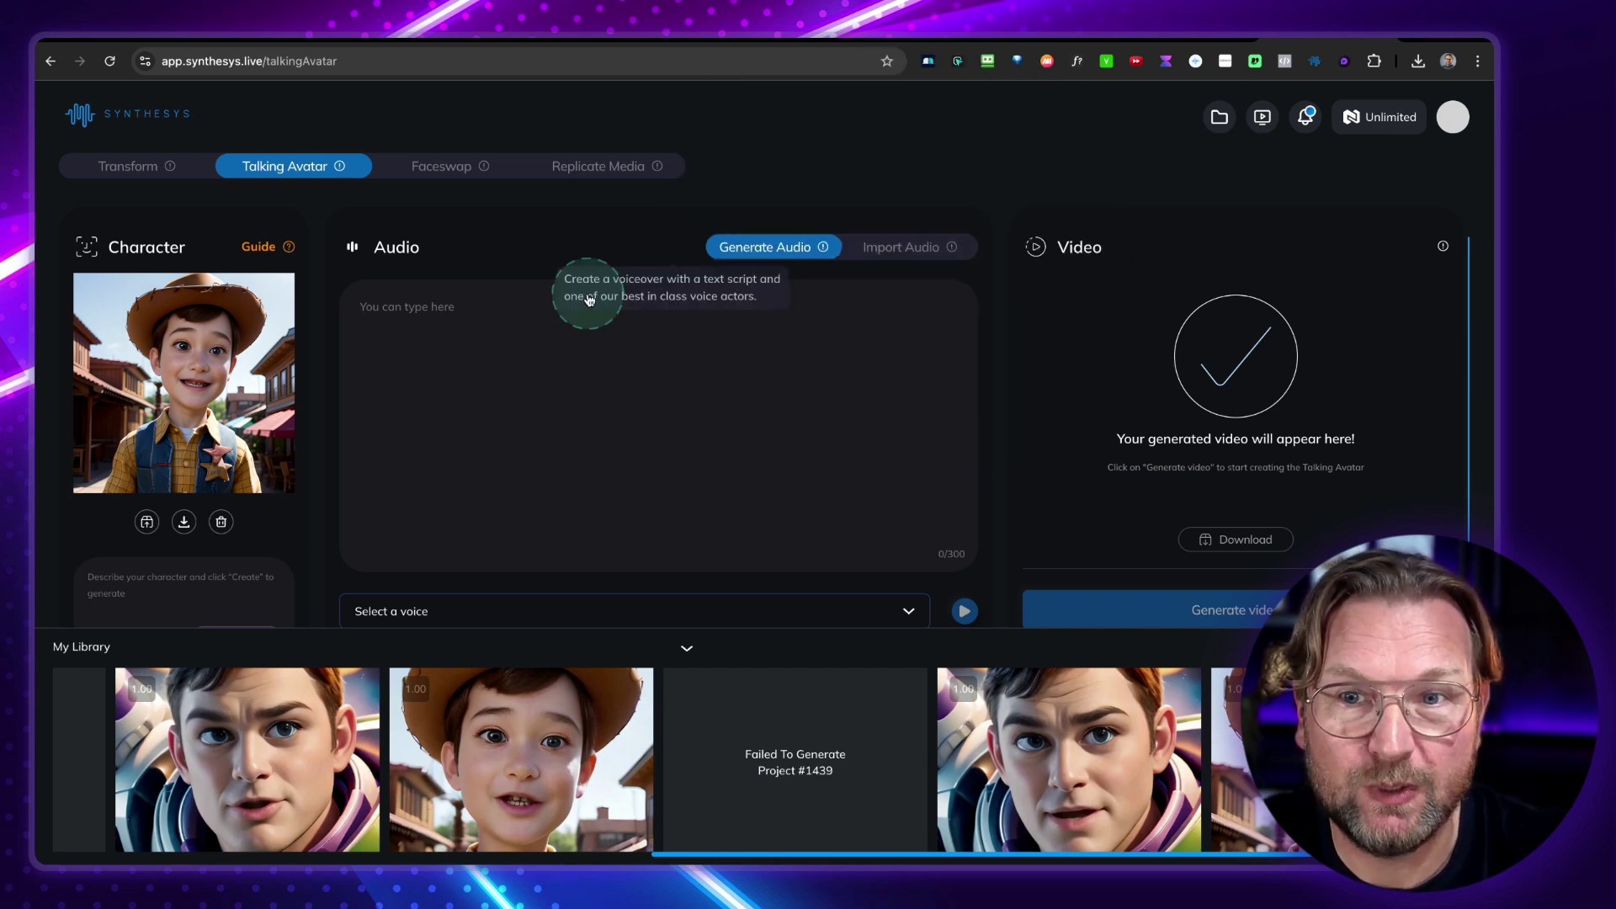
# Write a voiceover script starting "Hey guys, did youy know that", calling the named man an awesome guy and ending with "Wohoo!".
pyautogui.click(562, 399)
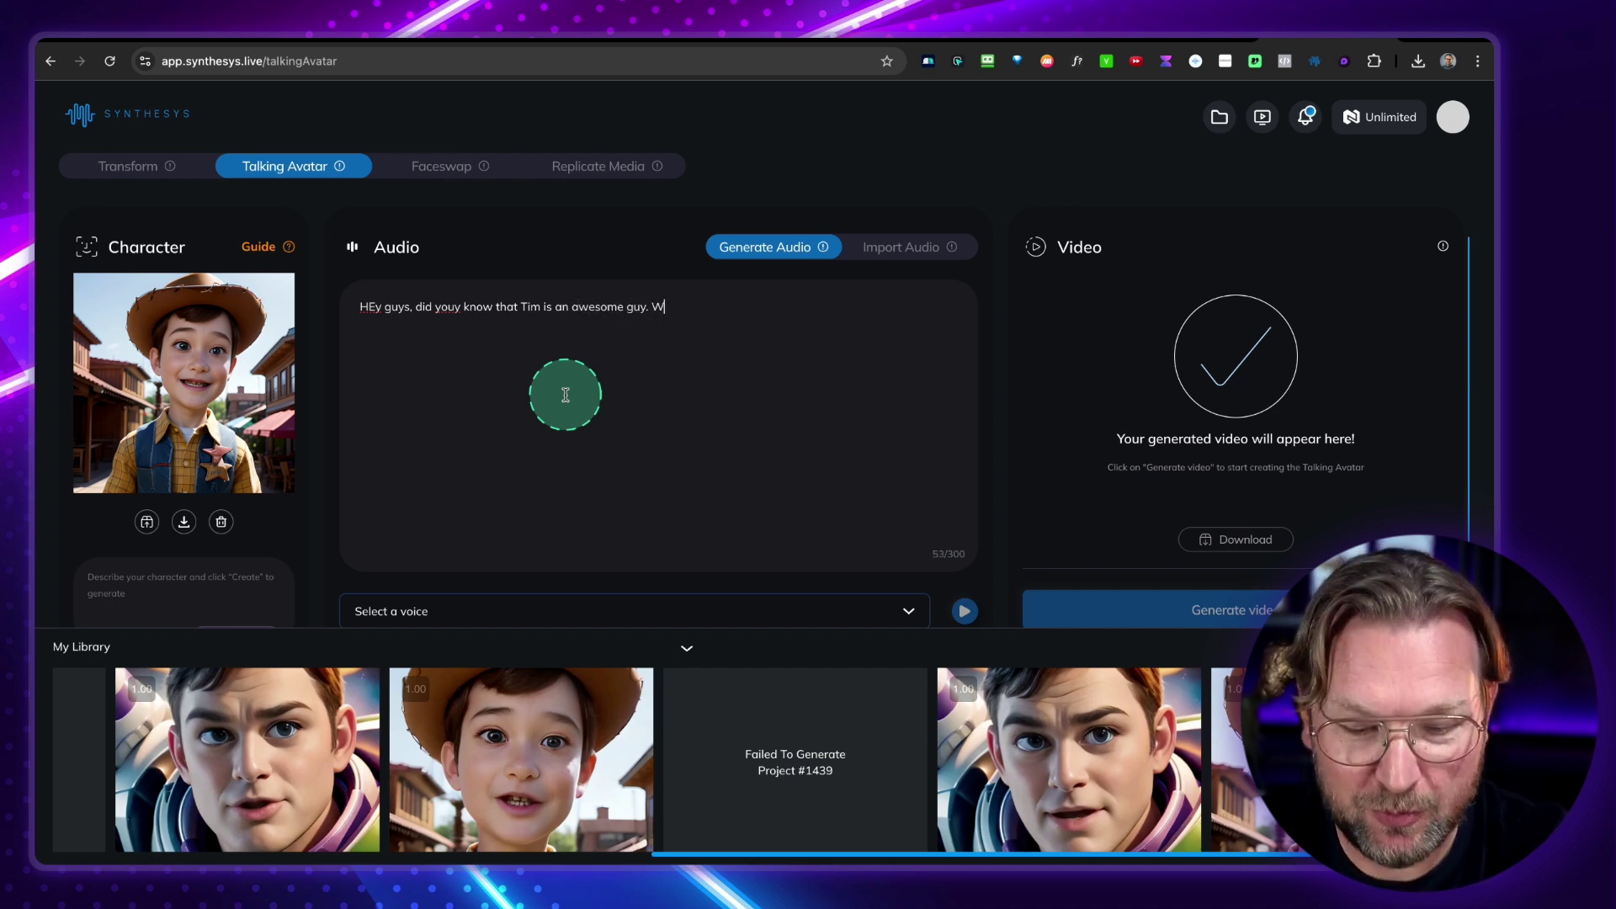
pyautogui.click(376, 308)
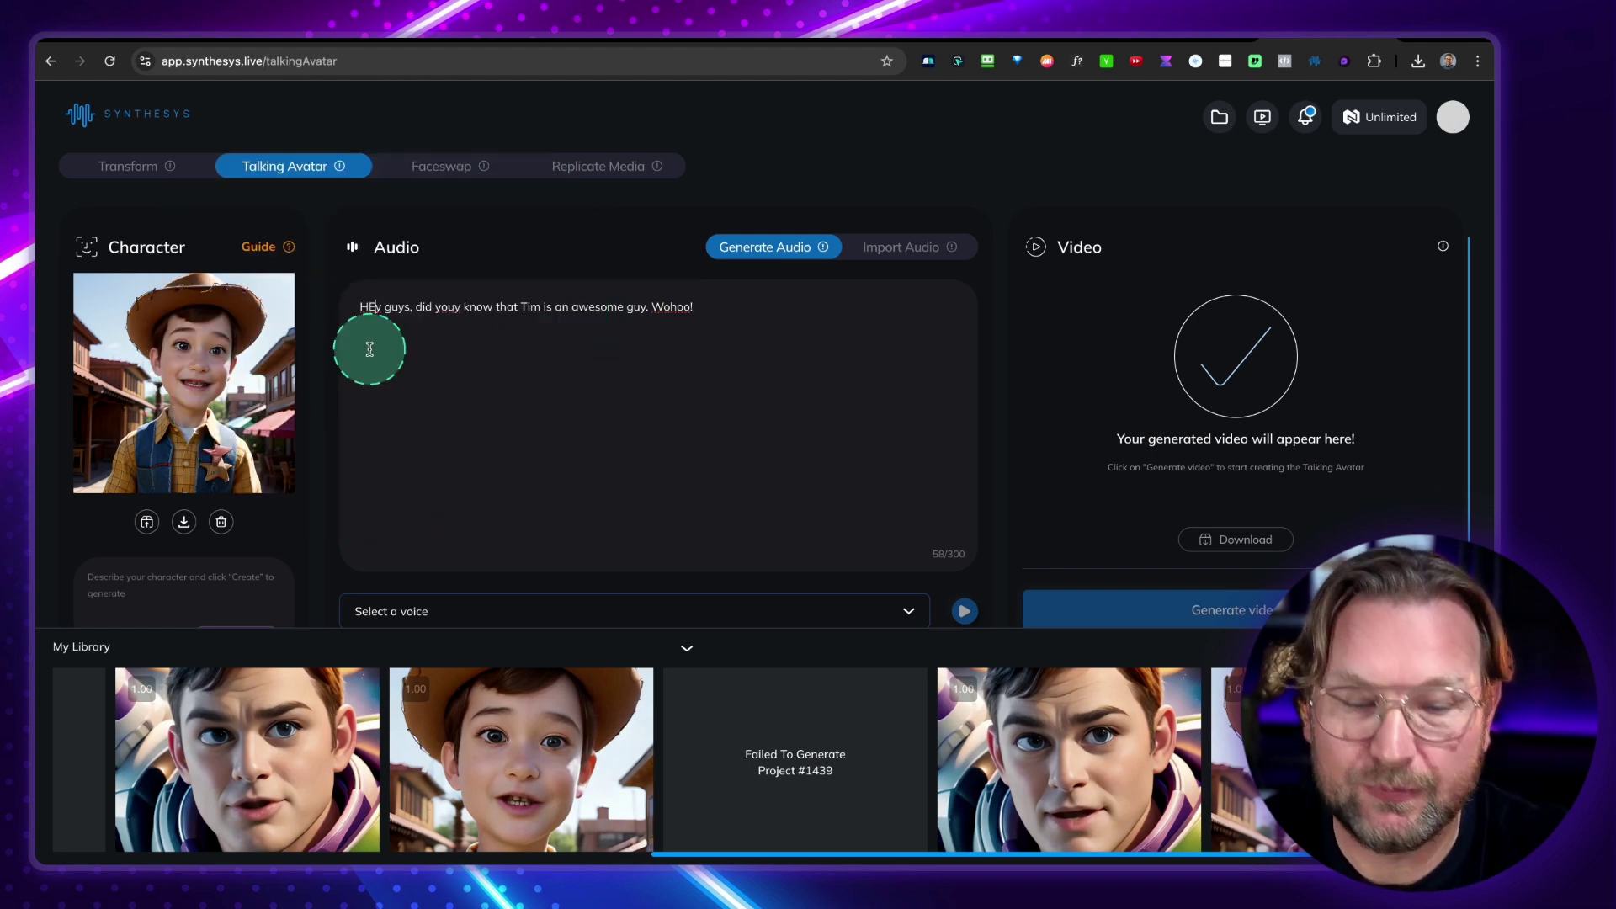
pyautogui.scroll(-1, 610, 508)
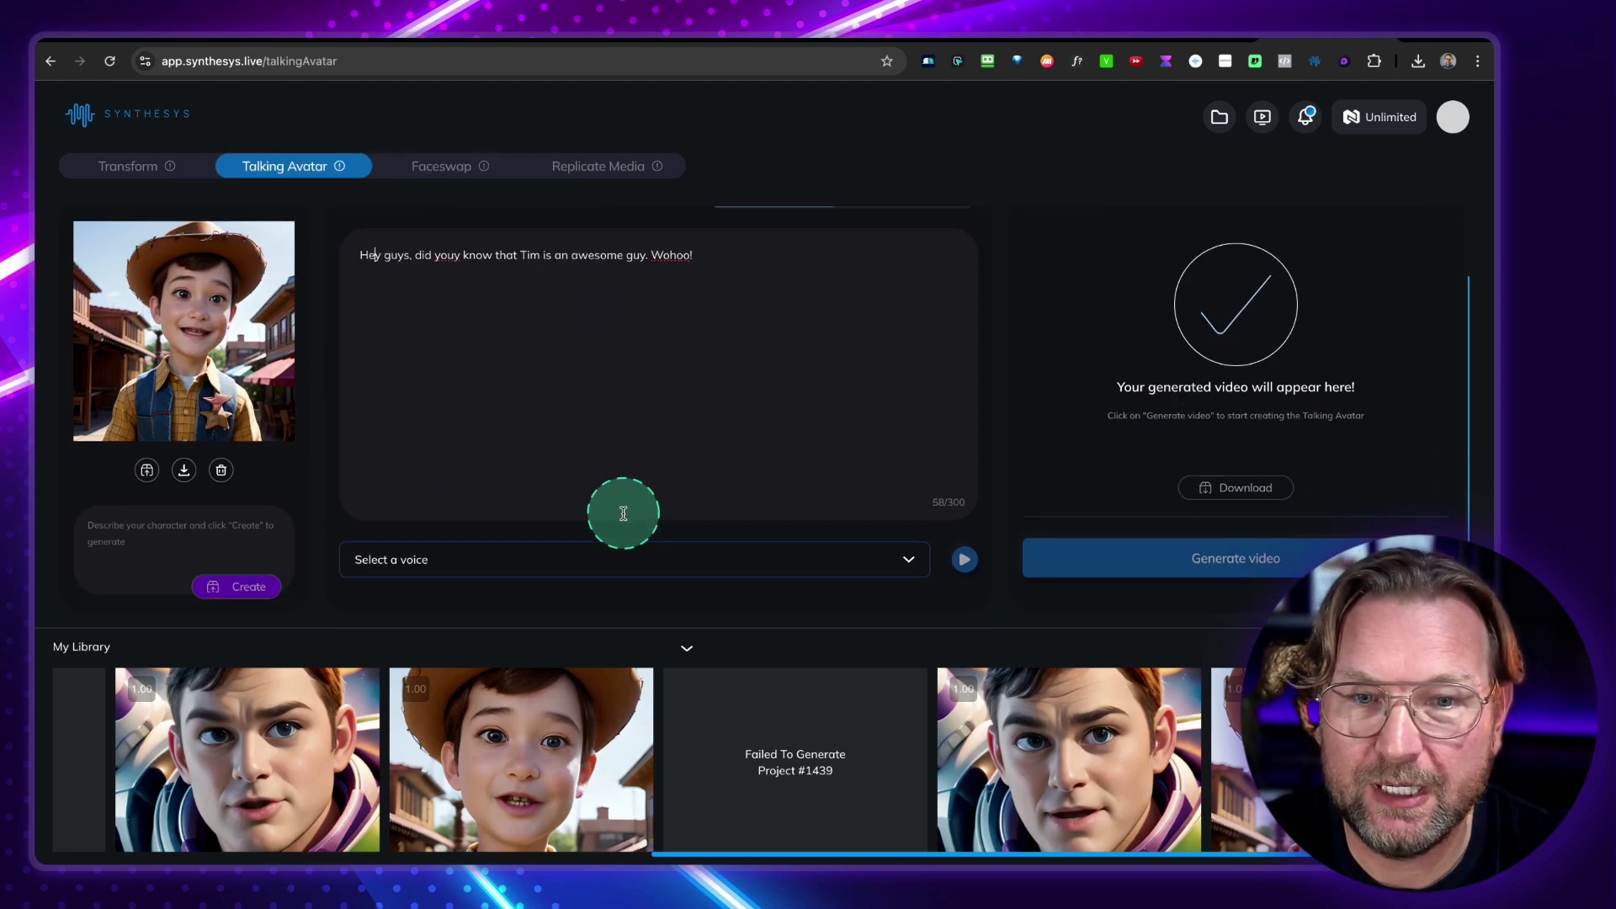
# Preview the Antoni and Domi voice samples and another sample further down the voice list.
pyautogui.click(412, 562)
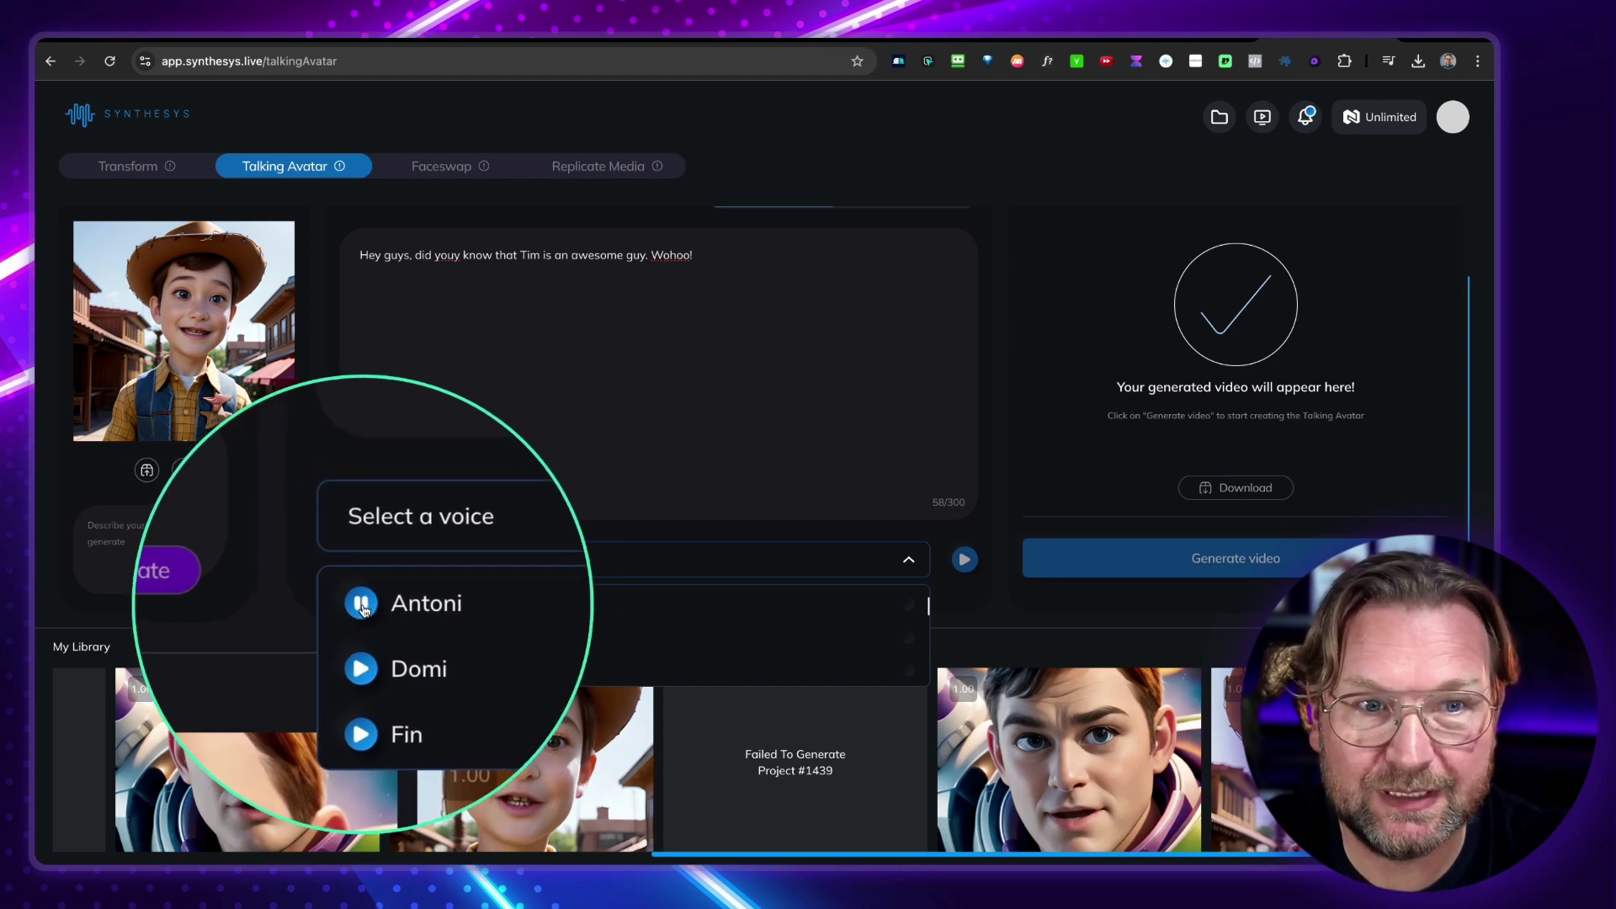
pyautogui.click(362, 608)
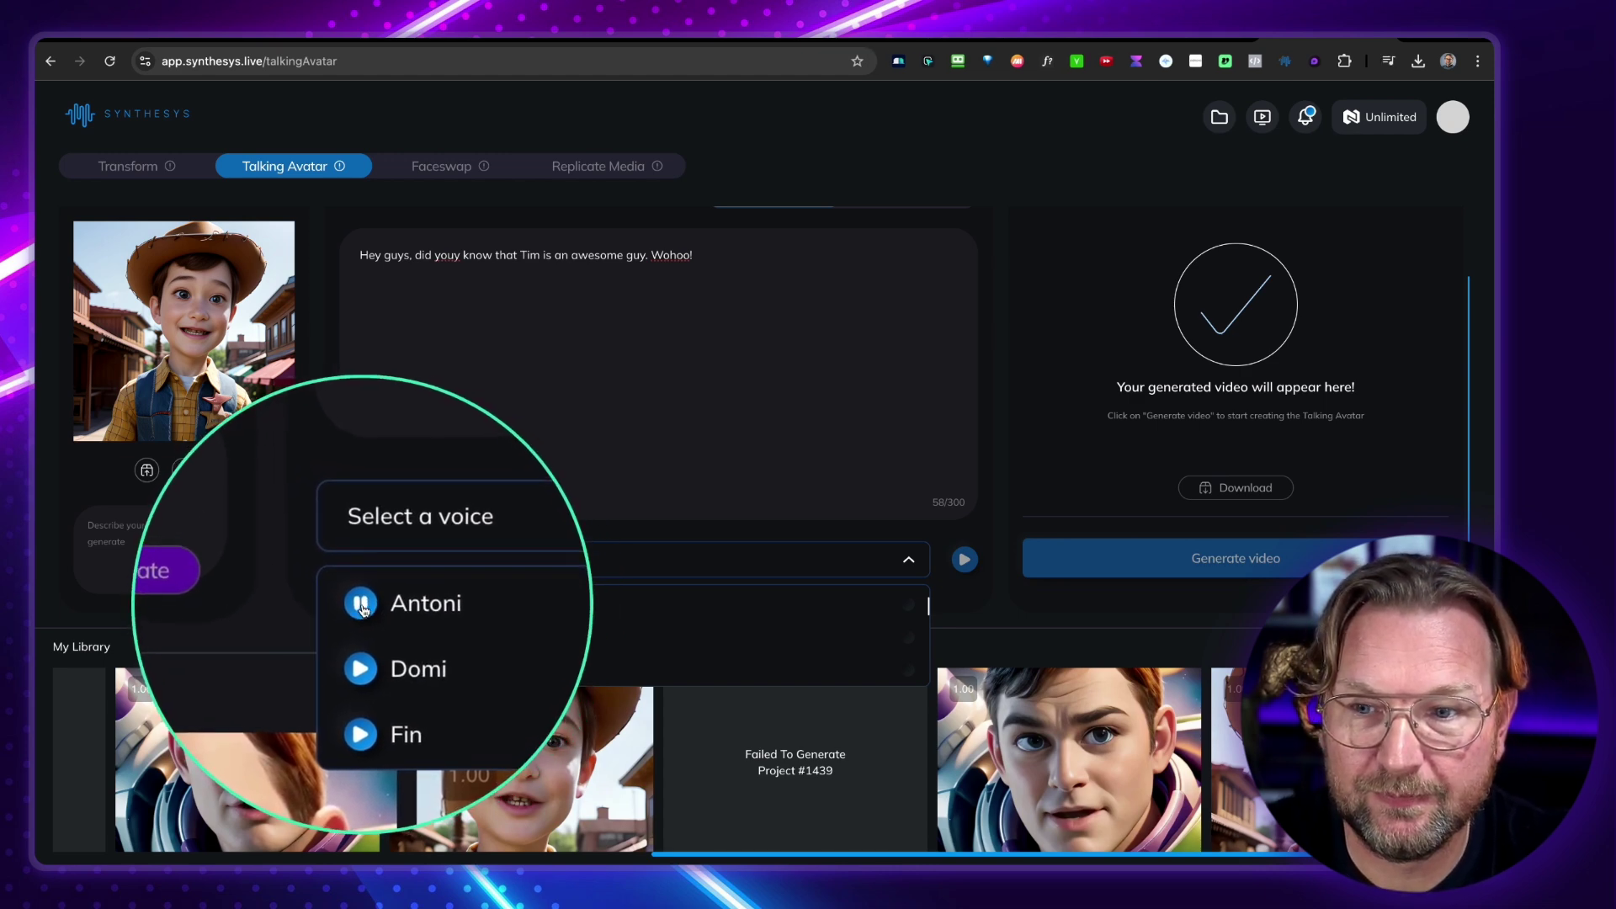
pyautogui.click(363, 641)
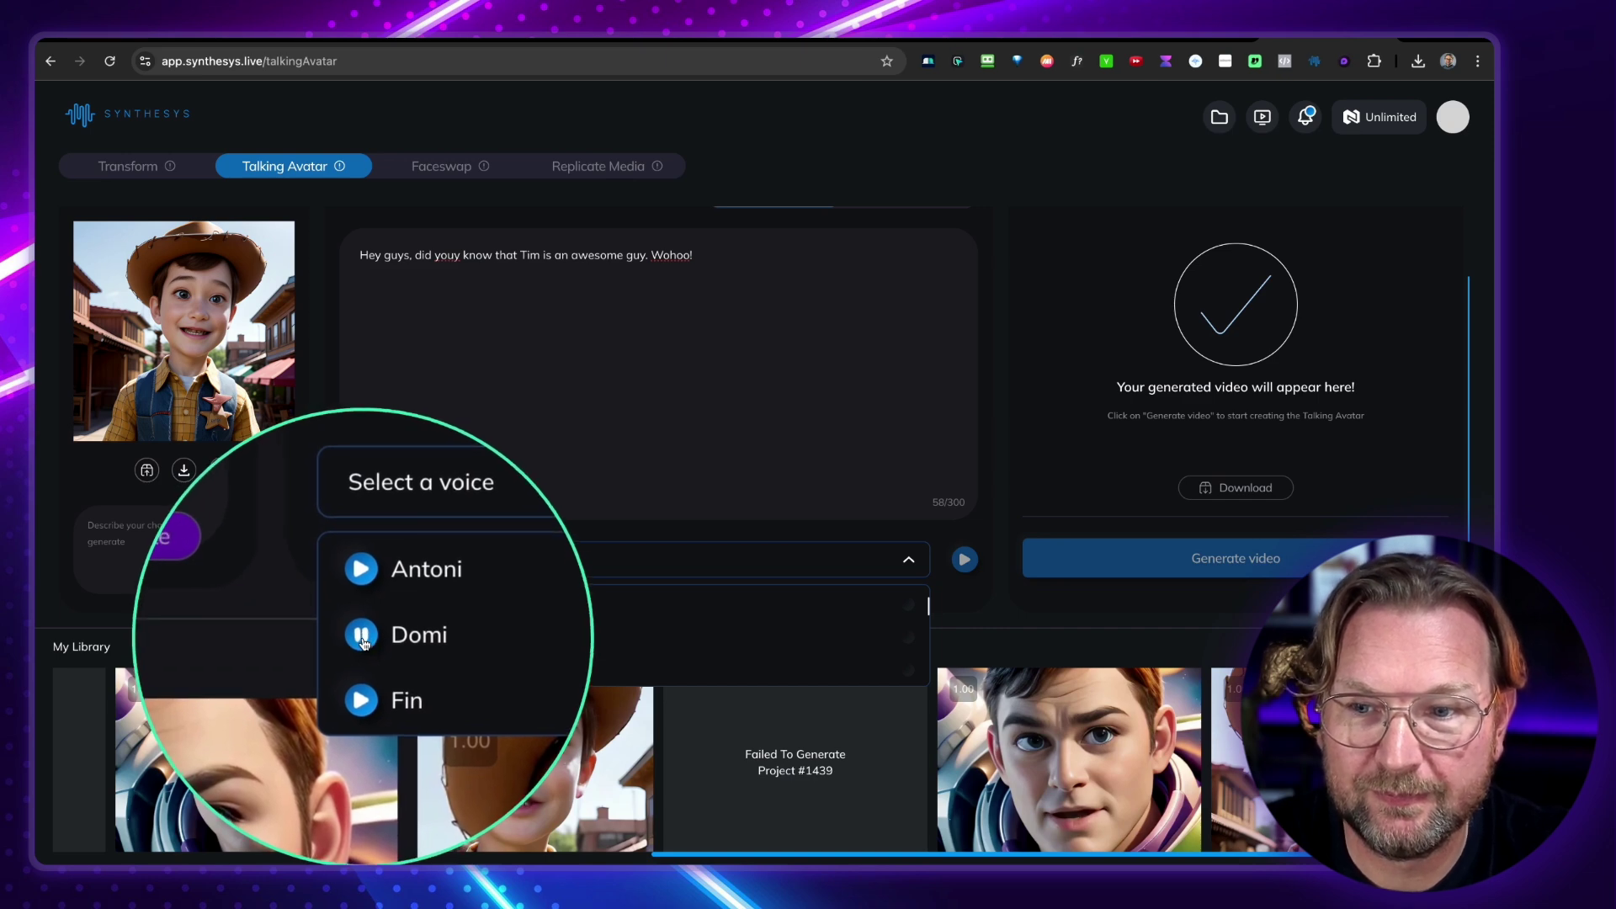
pyautogui.scroll(-2, 363, 642)
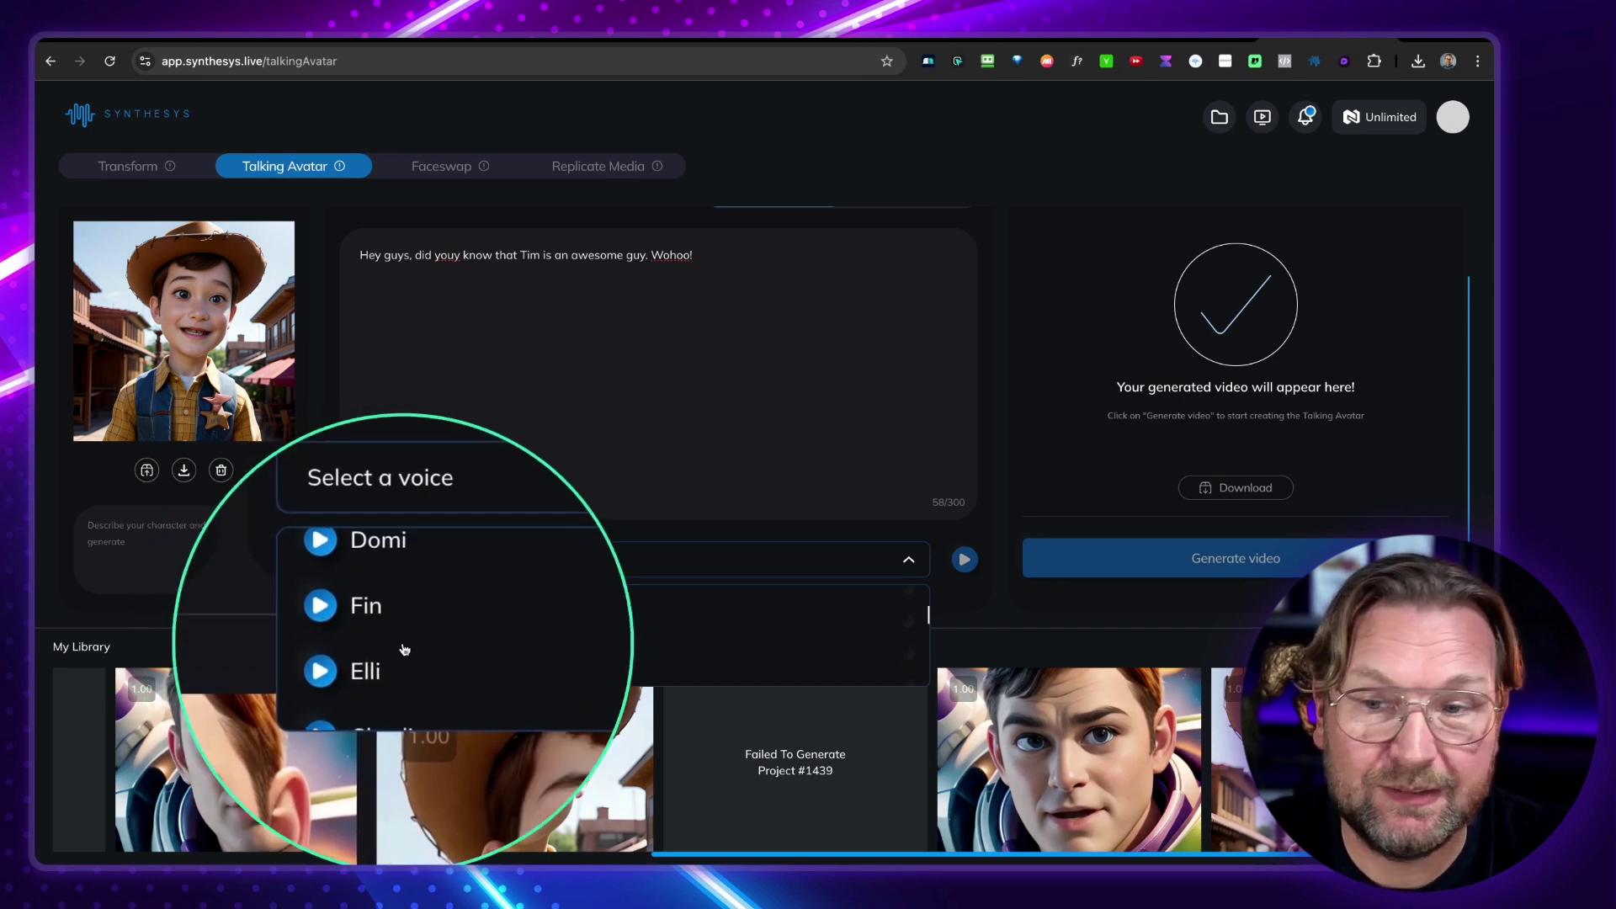
pyautogui.scroll(-4, 364, 618)
pyautogui.click(362, 621)
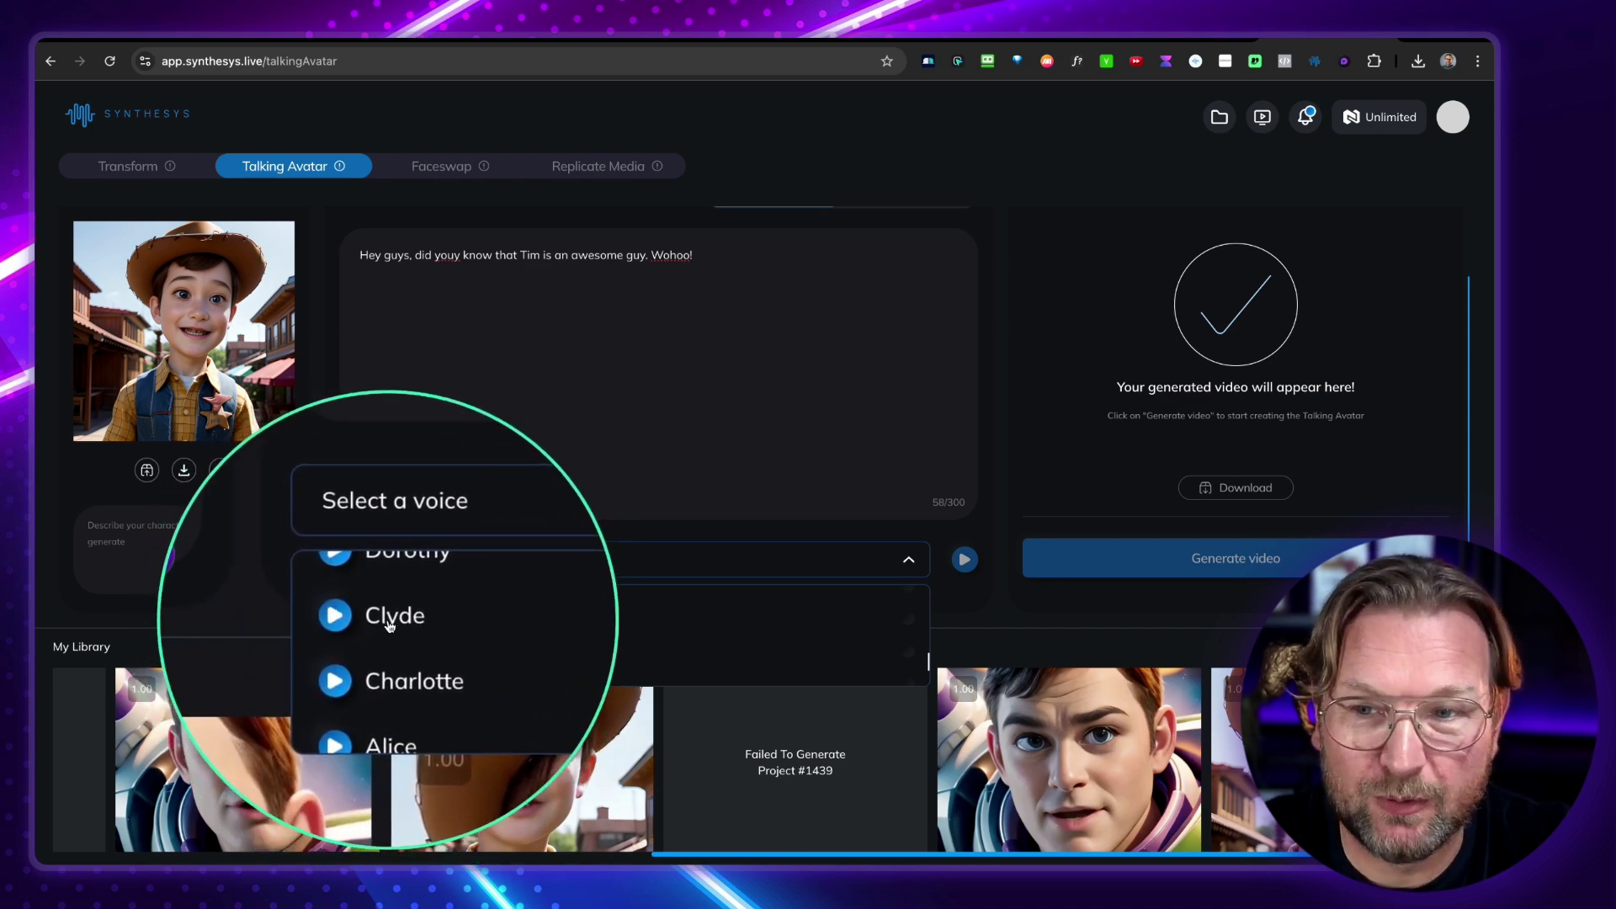
# Select the Fin voice, generate the voiceover audio from the script and play it back.
pyautogui.scroll(-5, 389, 625)
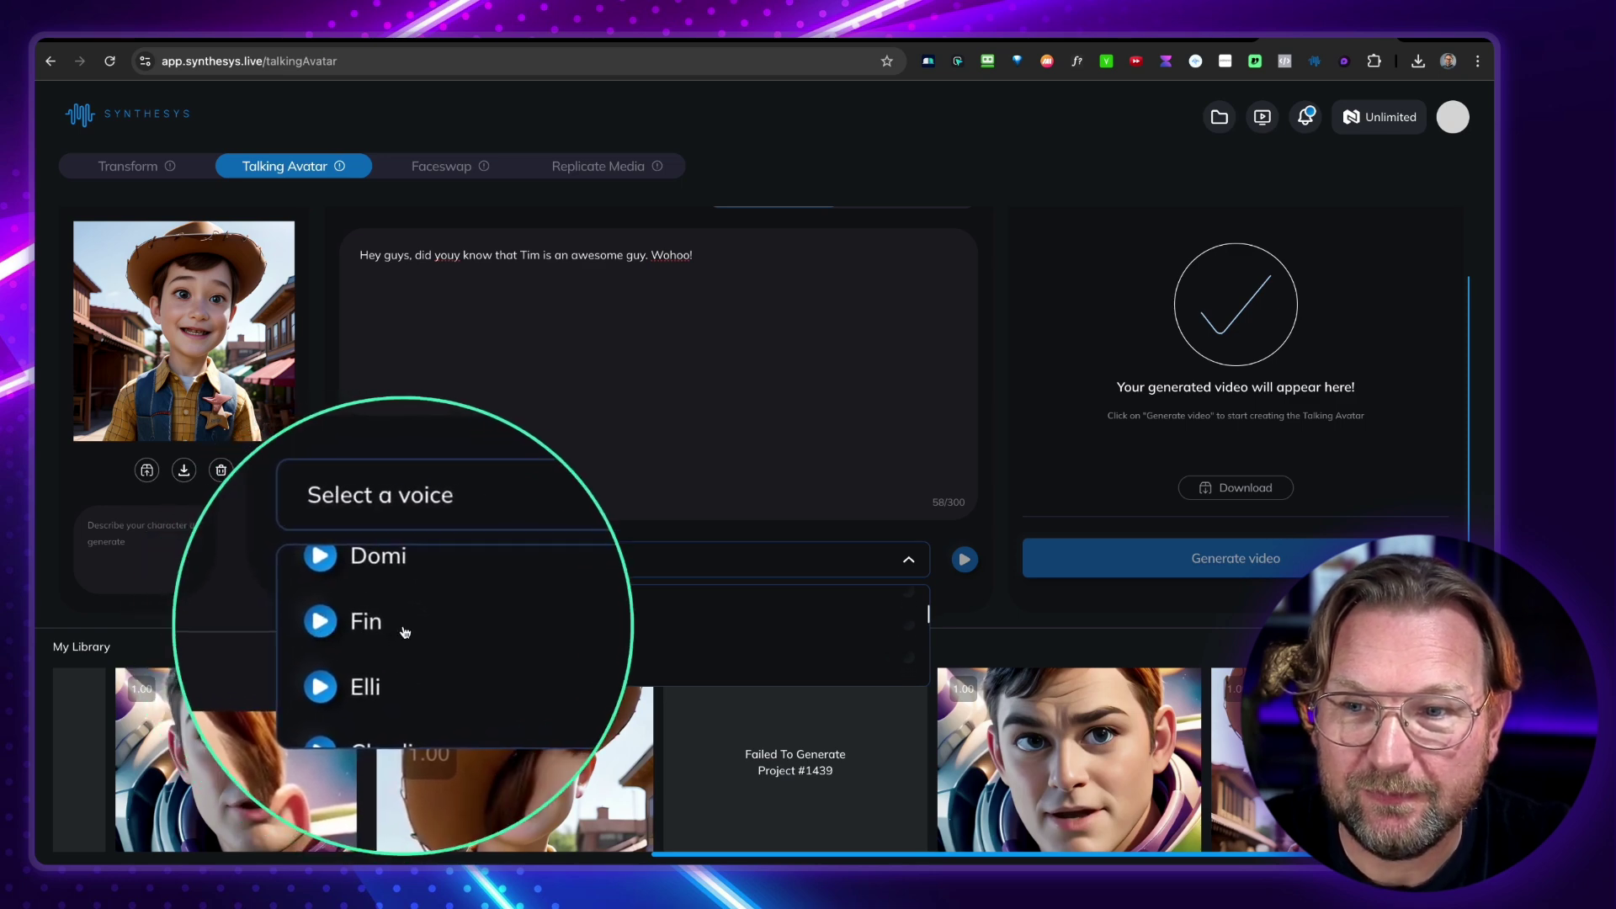
pyautogui.click(395, 625)
pyautogui.click(965, 559)
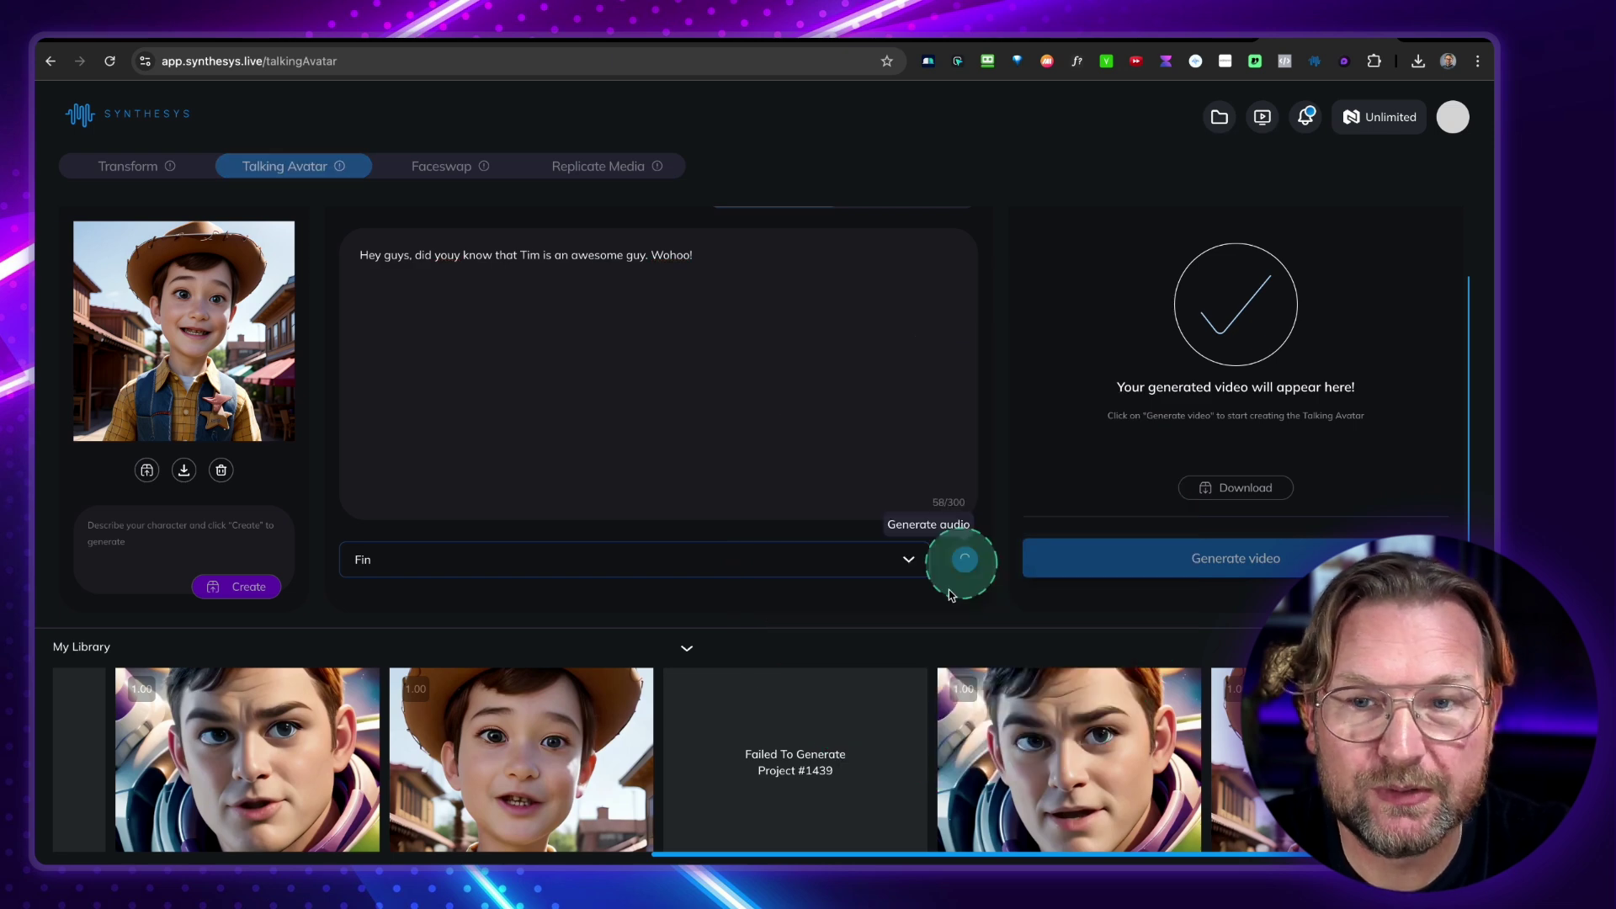
pyautogui.scroll(-2, 614, 418)
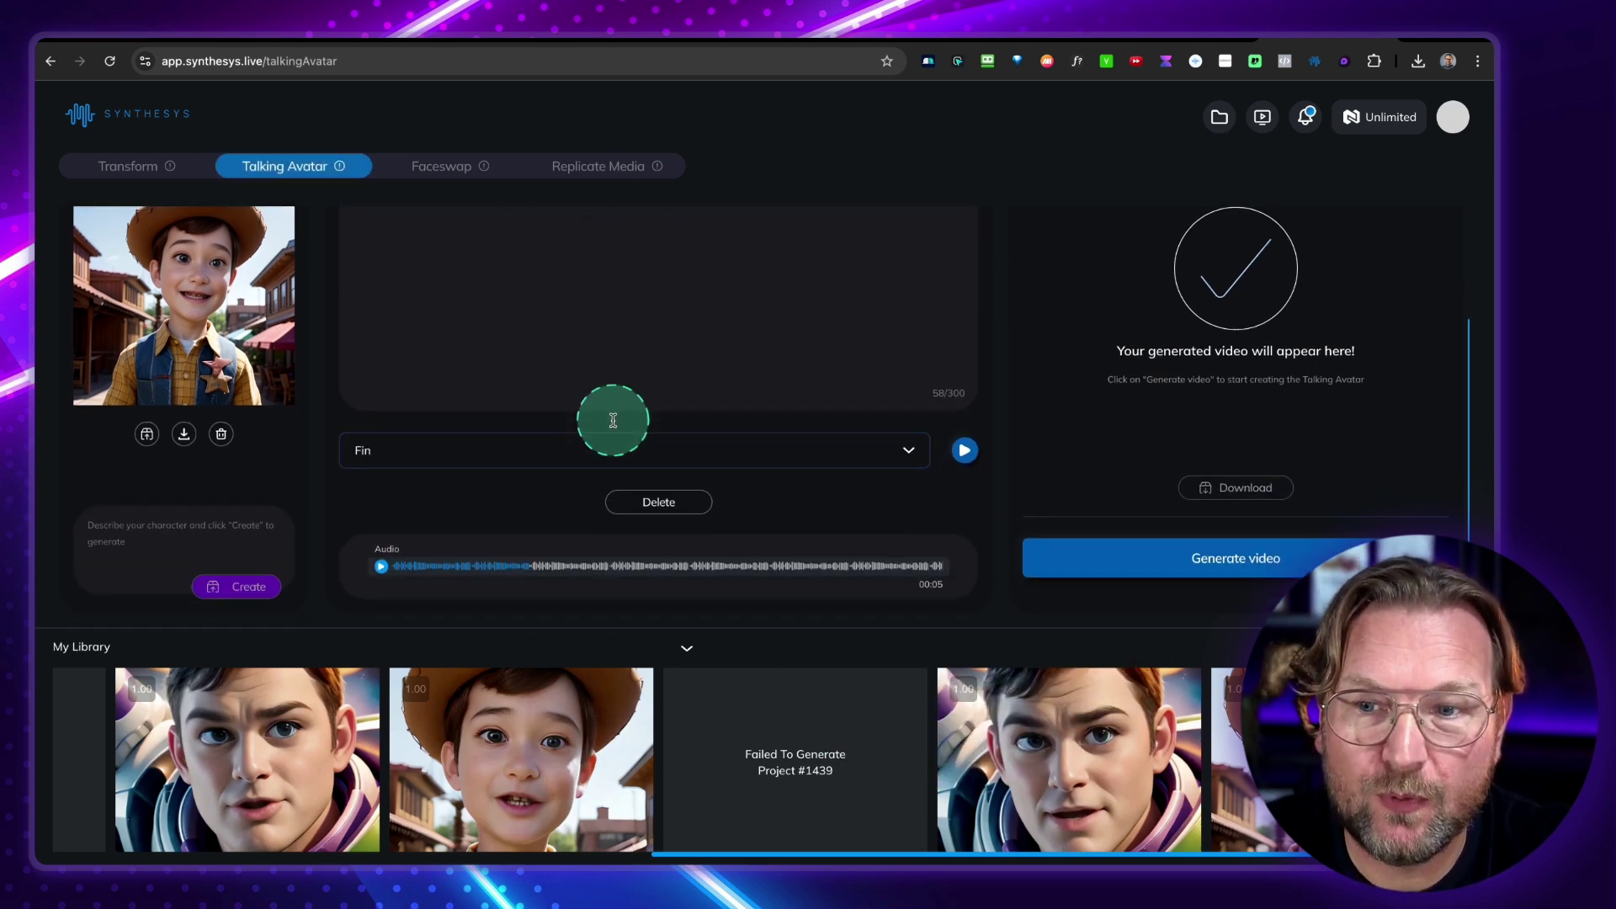
pyautogui.click(380, 565)
pyautogui.scroll(3, 543, 515)
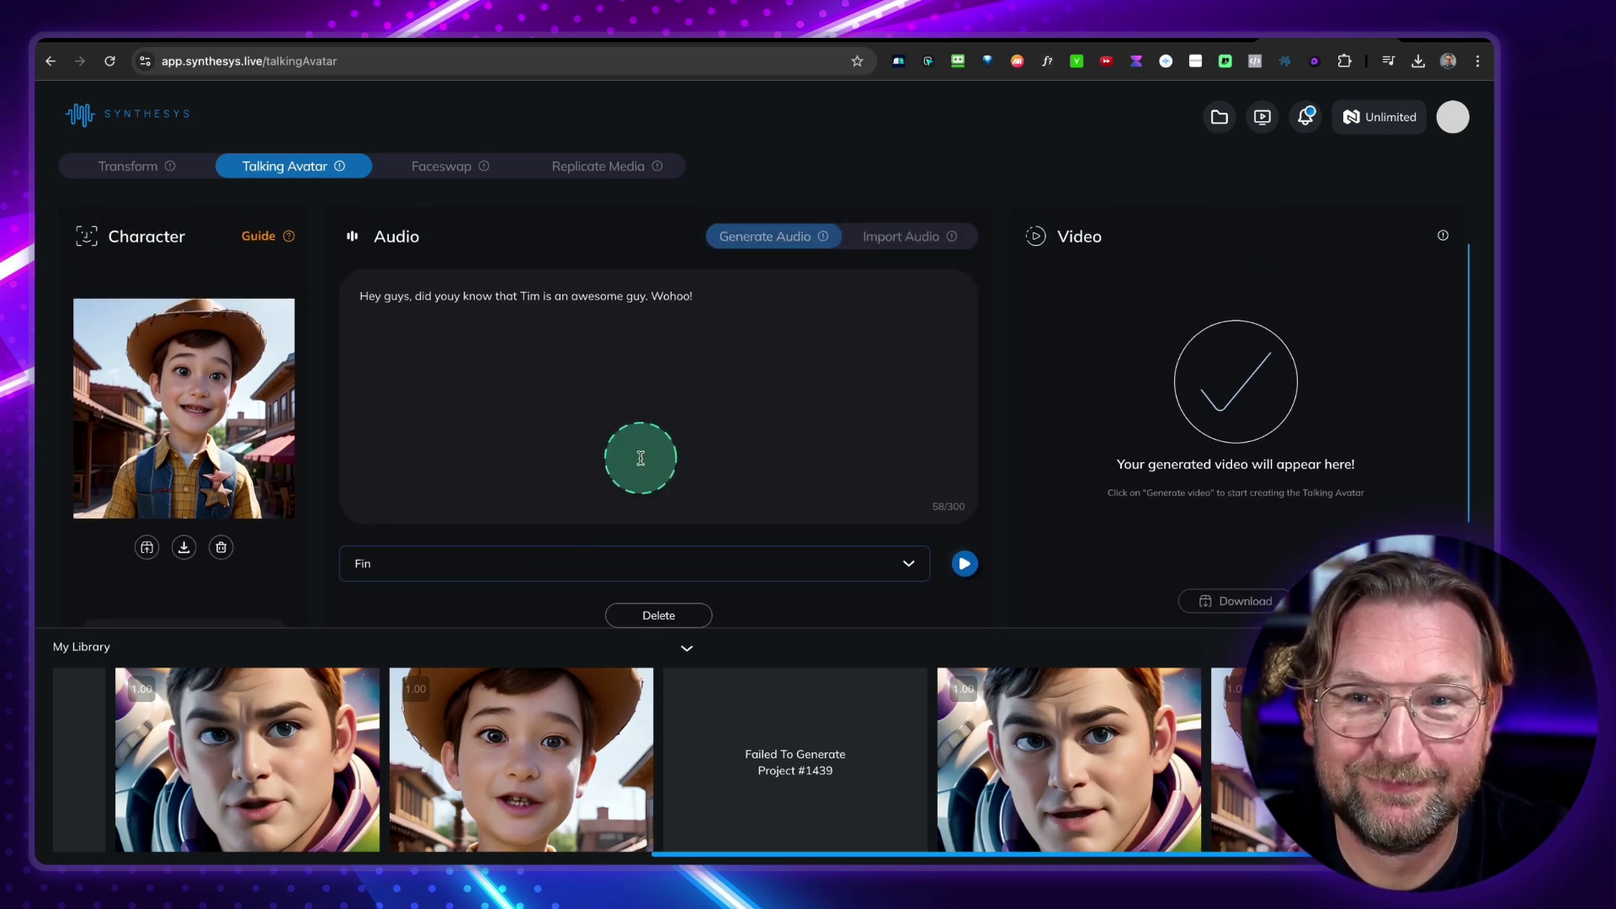
pyautogui.scroll(-3, 641, 458)
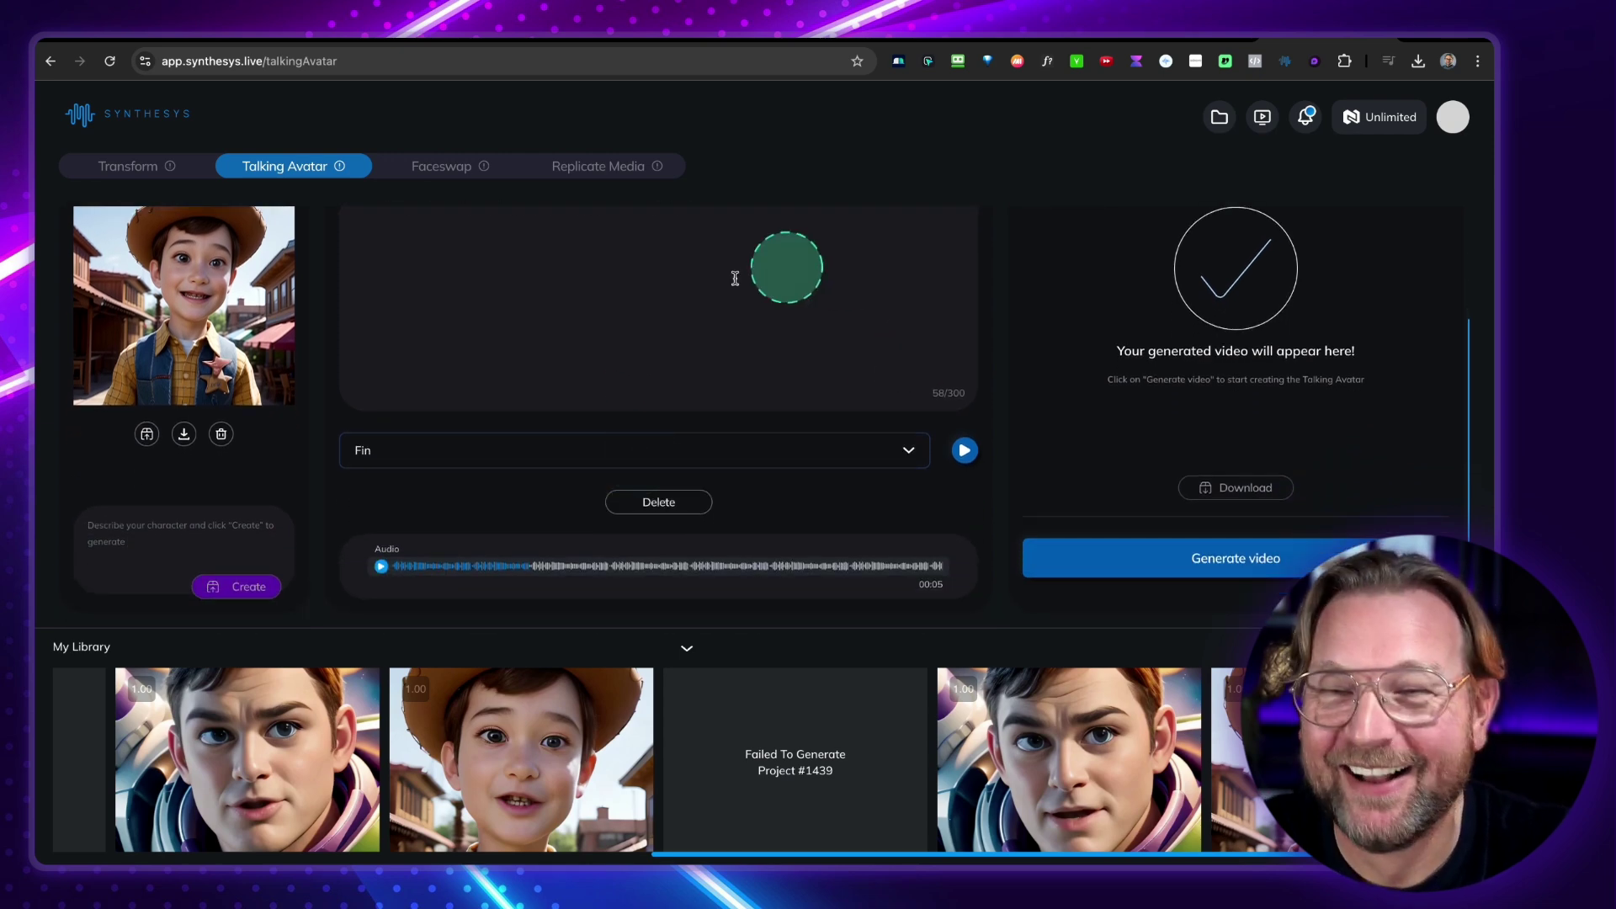
# Generate the talking avatar video from the cowboy boy image and the Fin voiceover.
pyautogui.scroll(2, 665, 312)
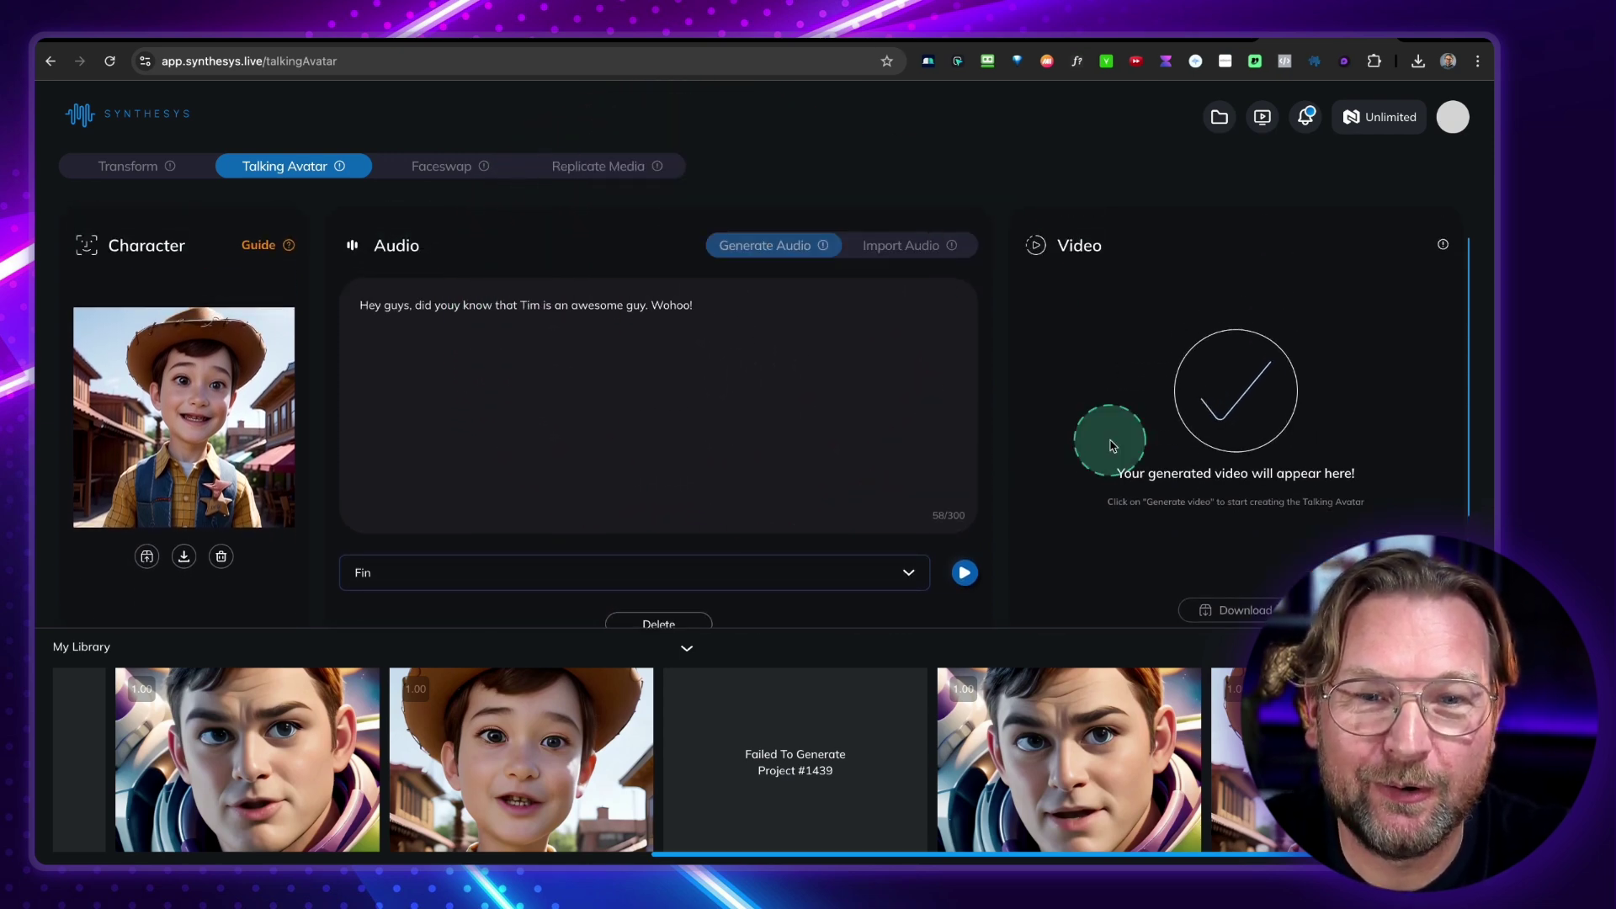
pyautogui.scroll(-3, 1106, 446)
pyautogui.click(1208, 555)
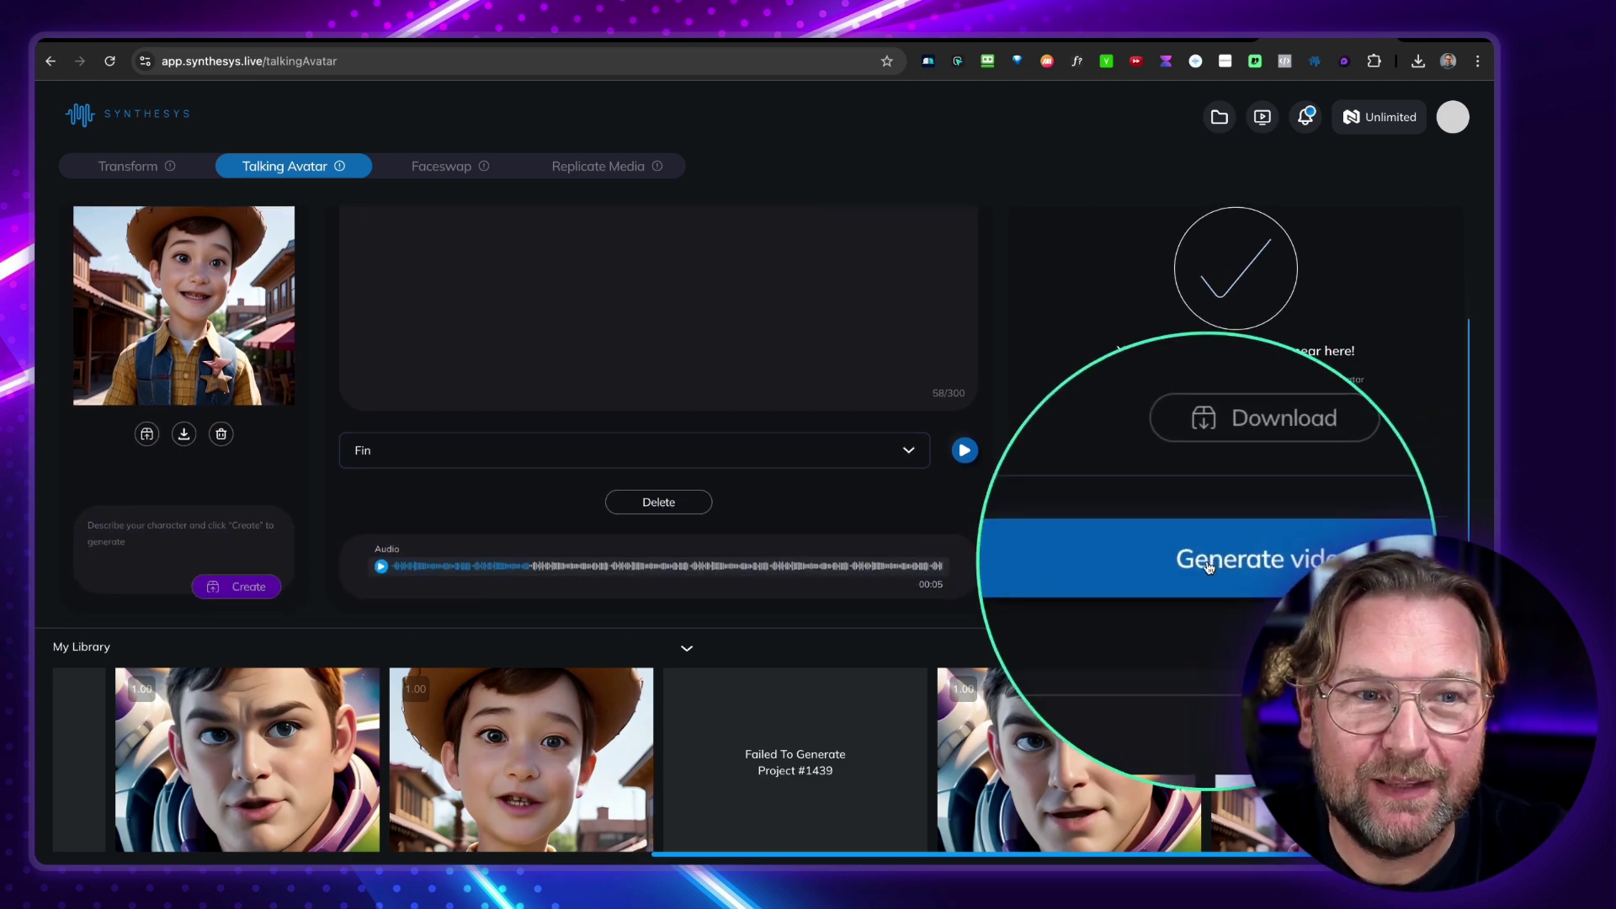
pyautogui.scroll(3, 1233, 471)
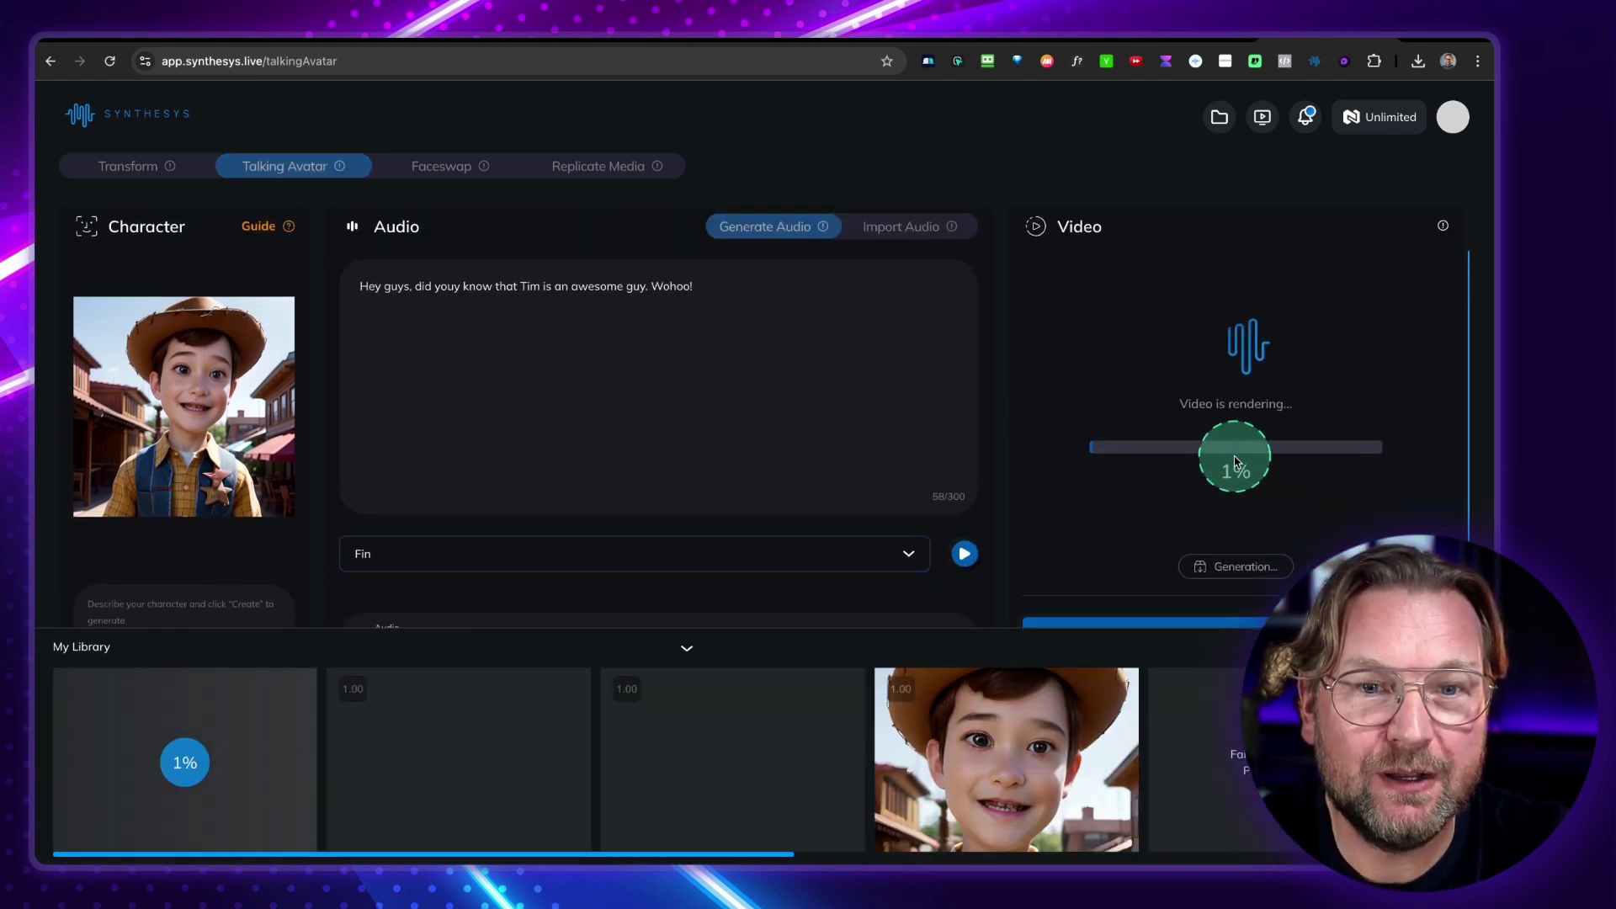
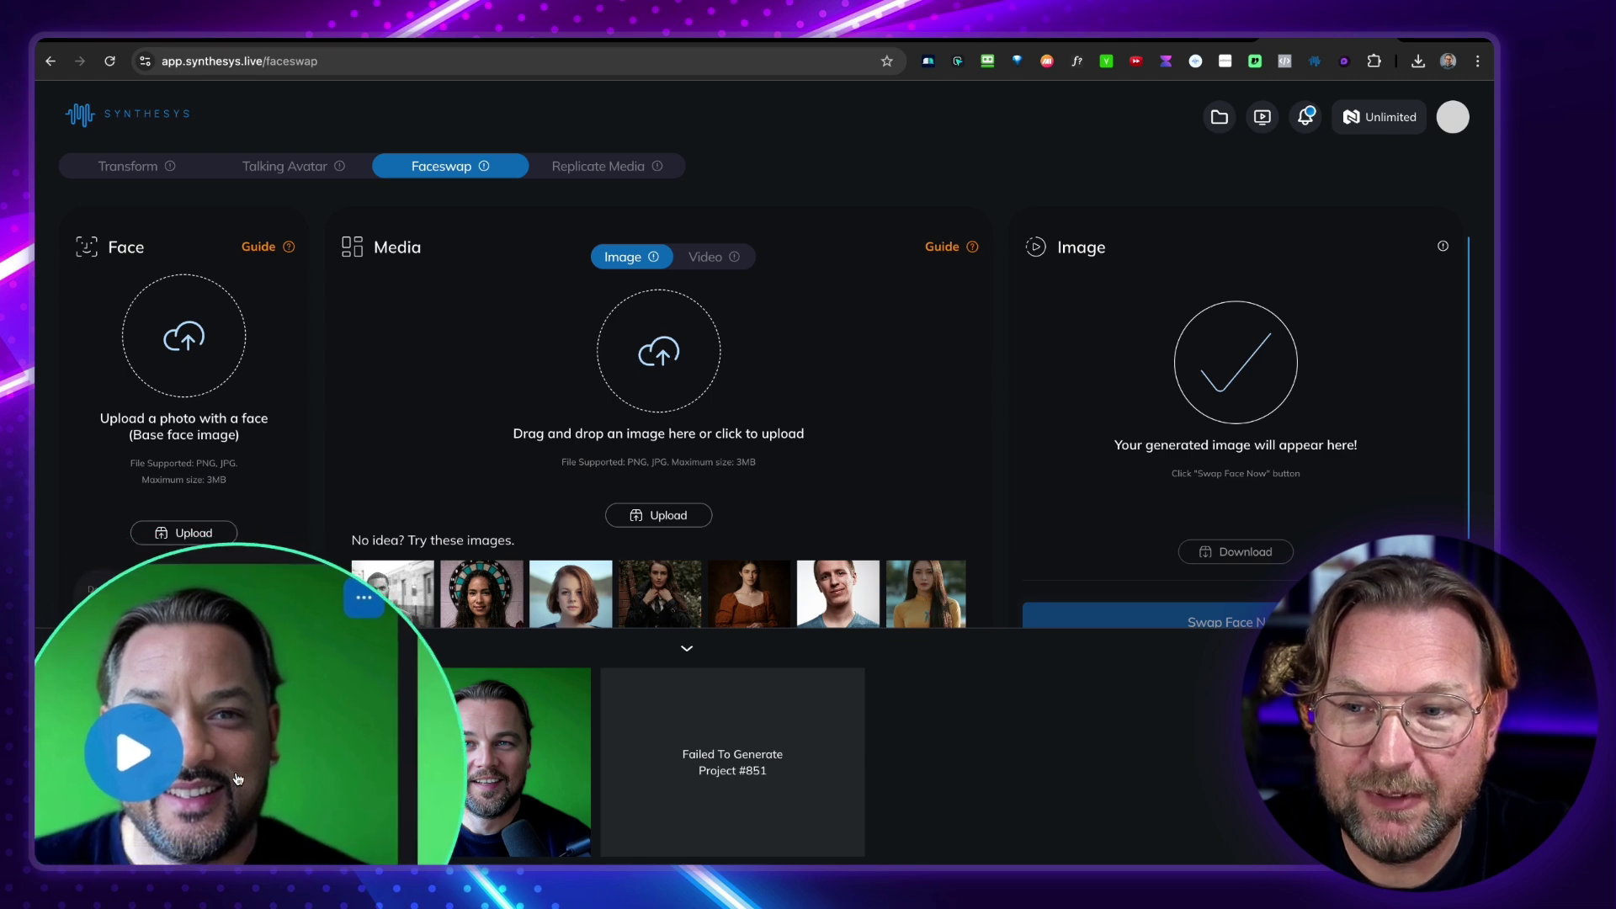
# Open the second face-swapped video from the Faceswap library and play its original clip and its swapped result.
pyautogui.moveTo(356, 762)
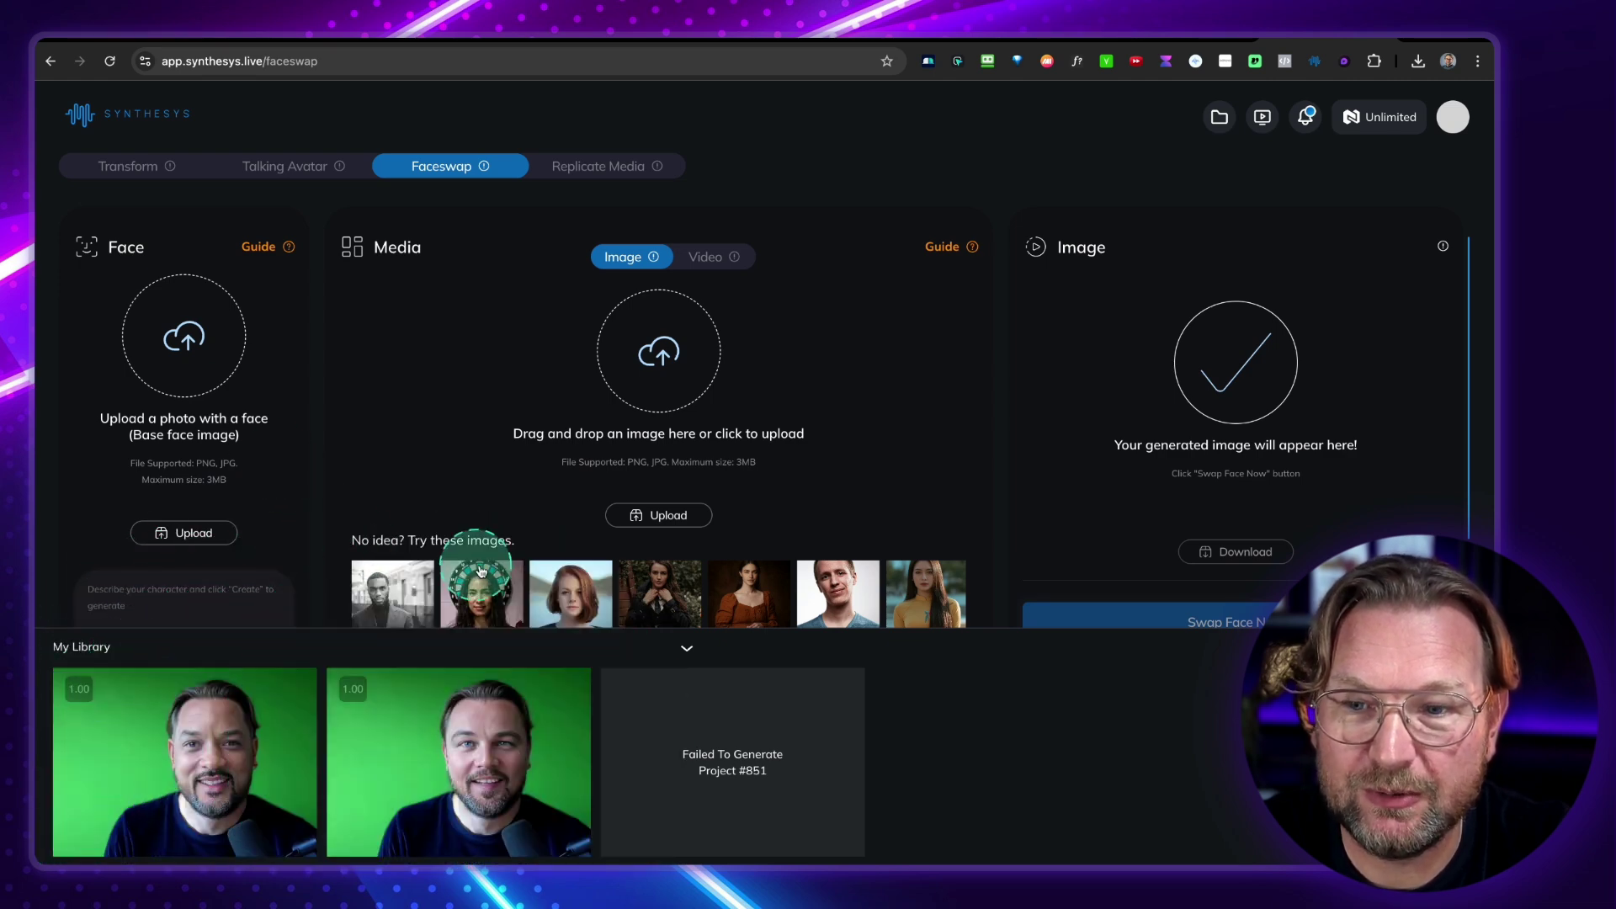
pyautogui.moveTo(271, 741)
pyautogui.moveTo(465, 726)
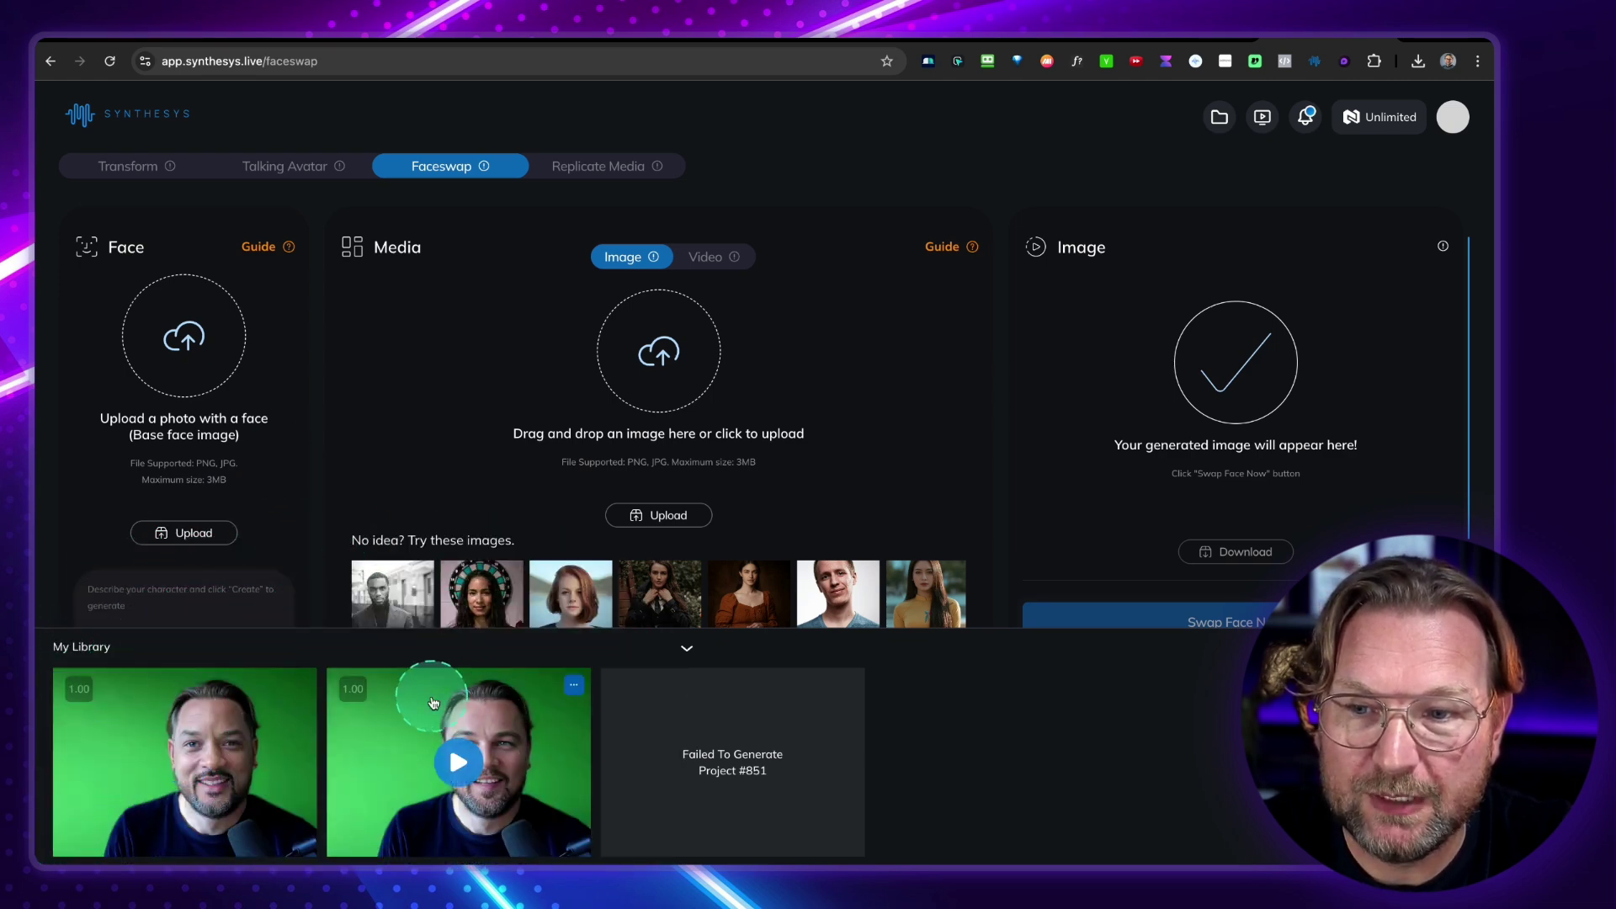
pyautogui.click(433, 703)
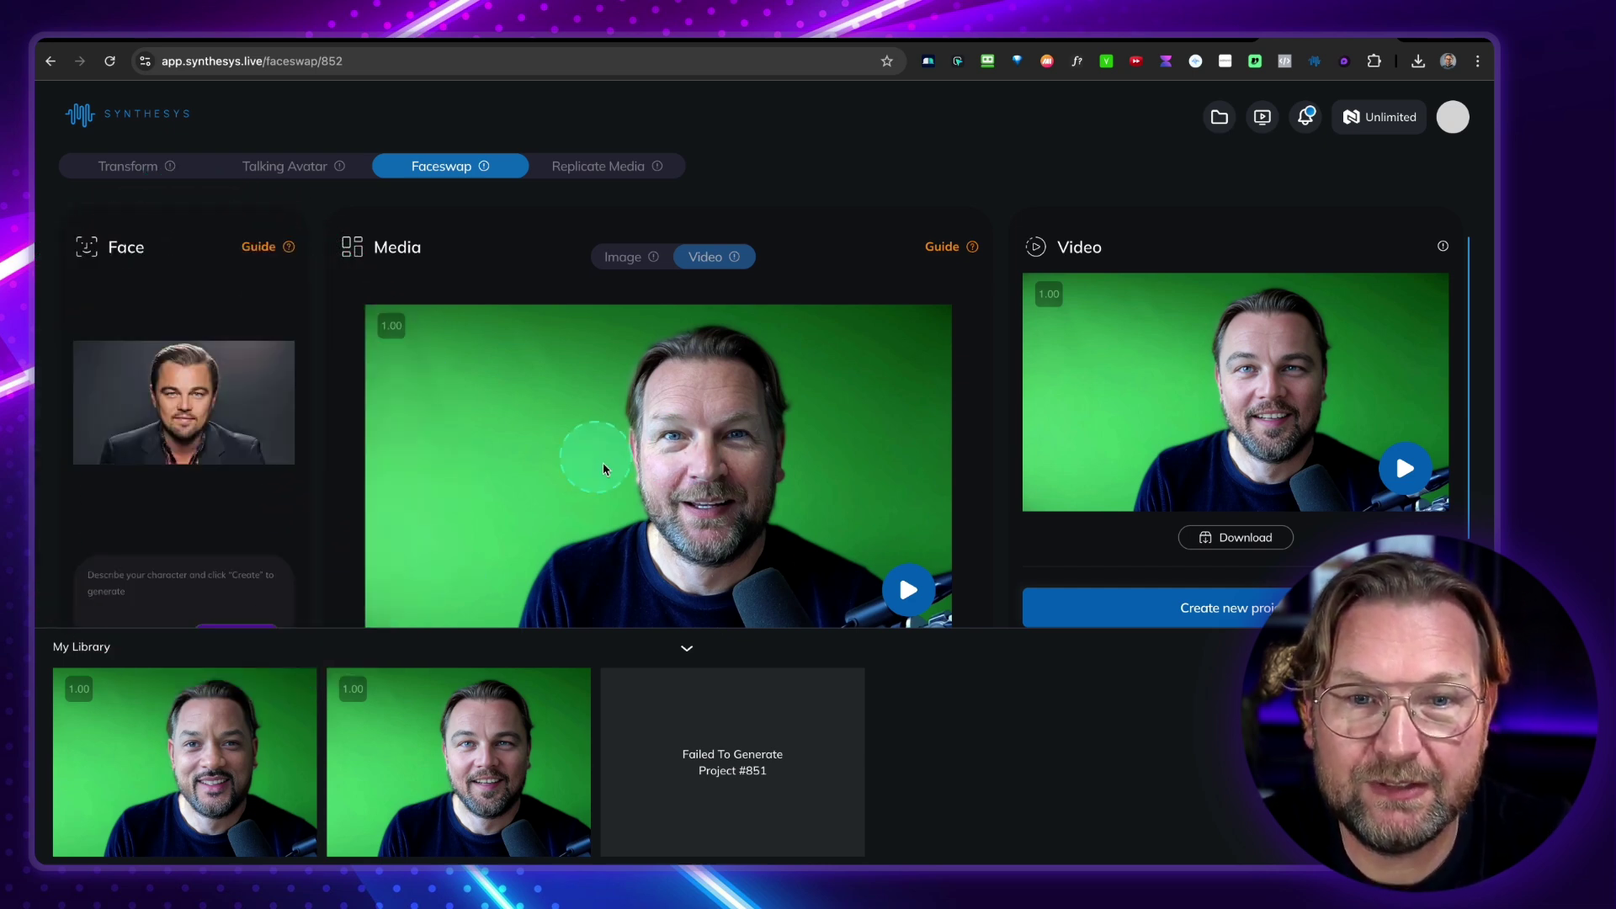
pyautogui.click(909, 592)
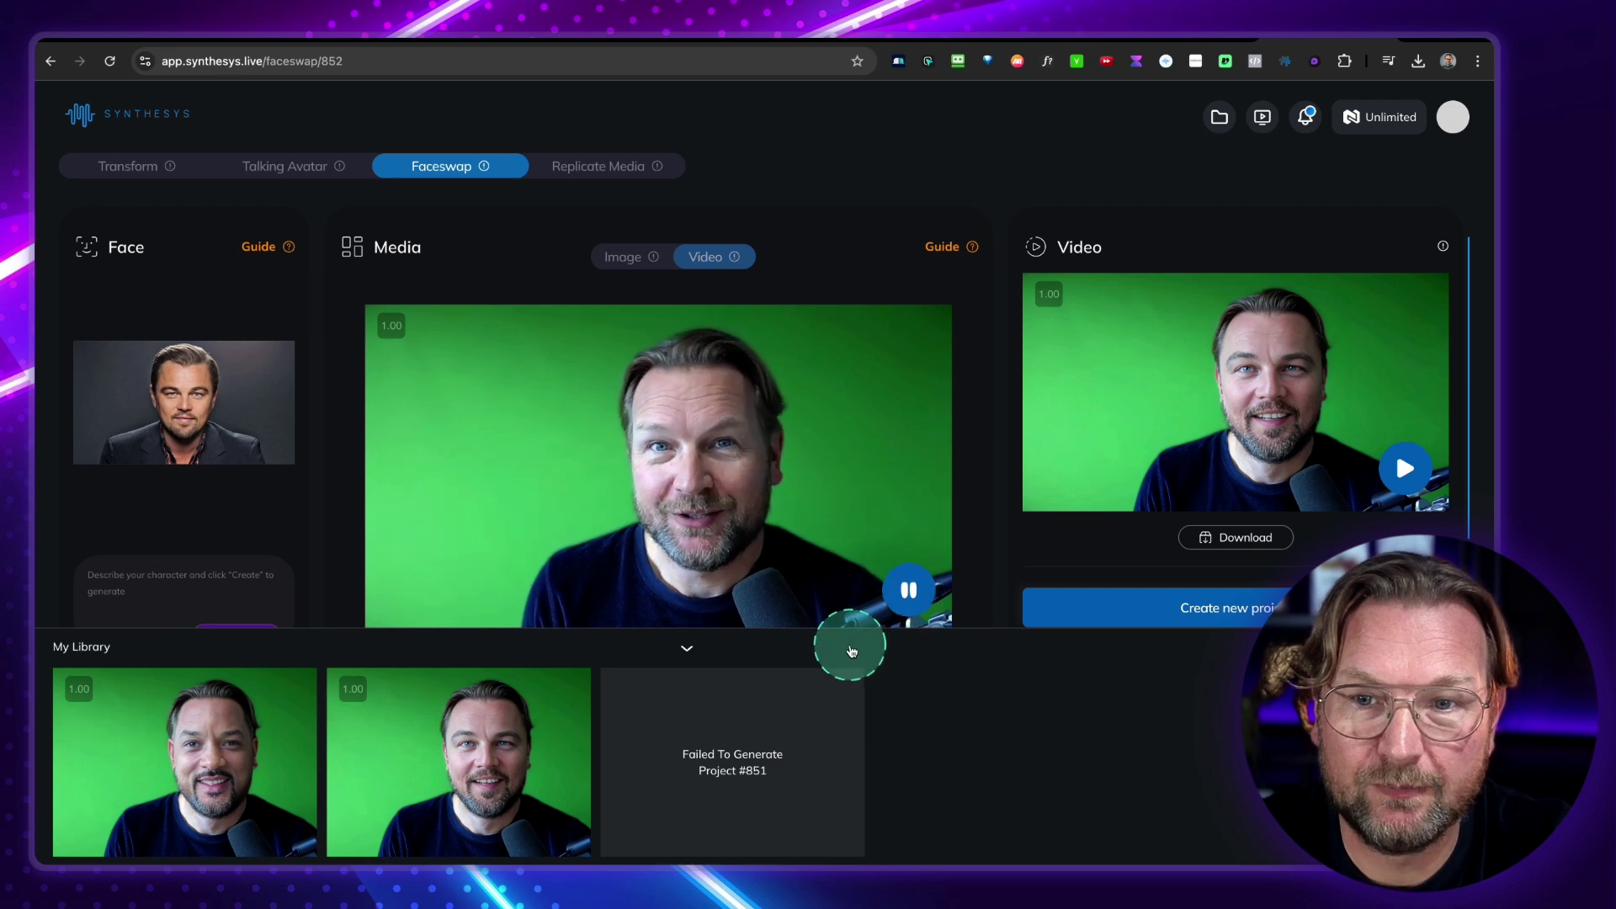
pyautogui.click(909, 592)
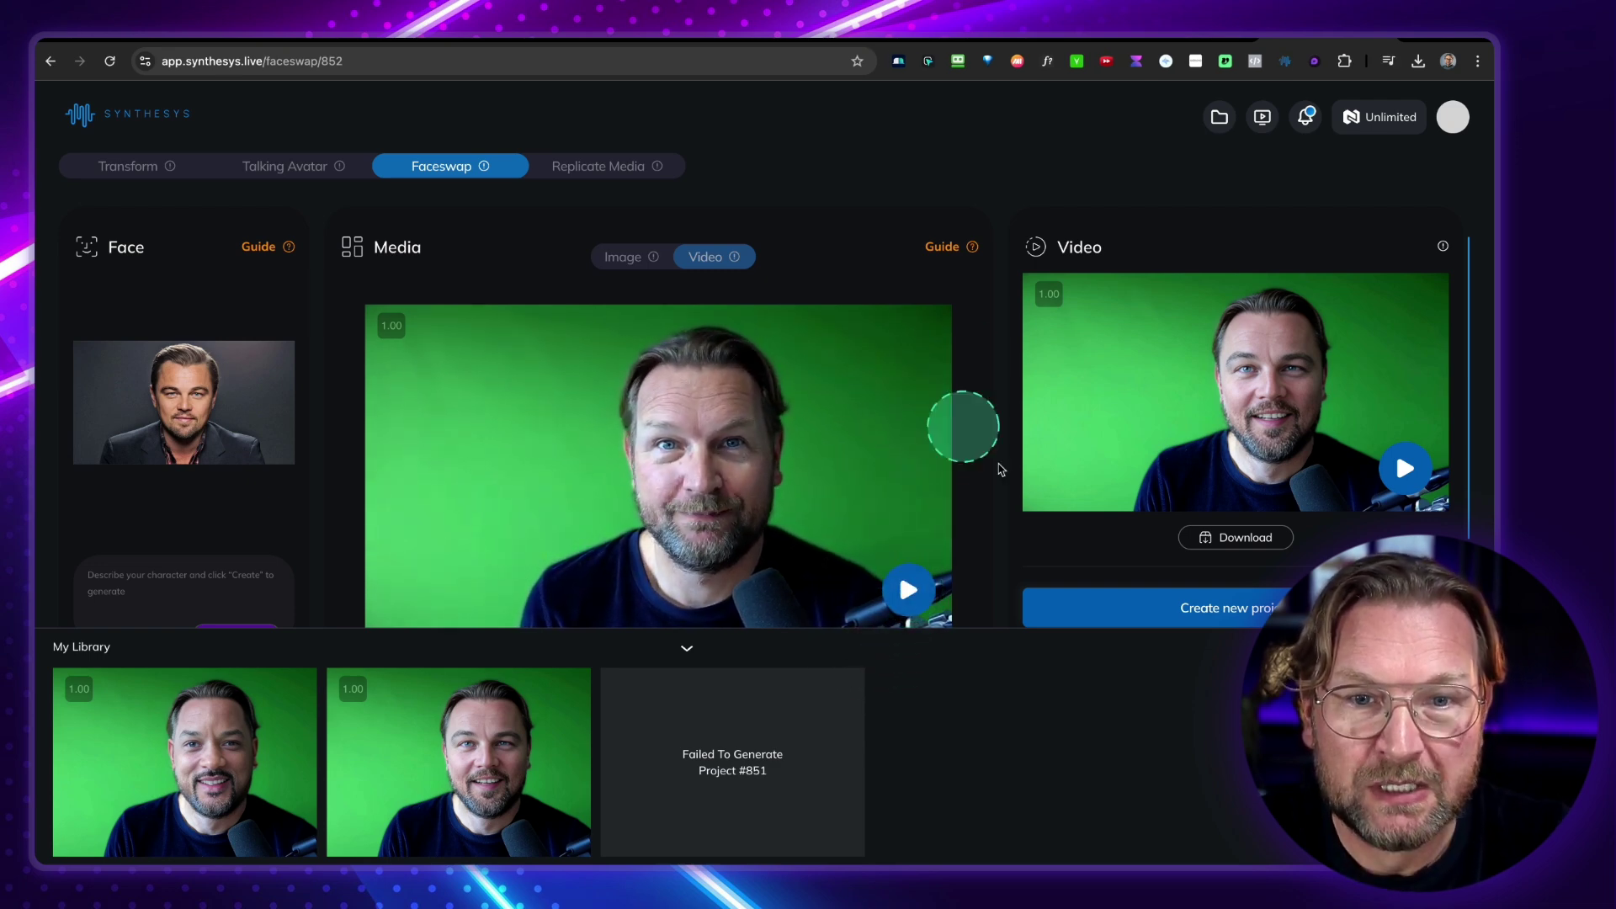
pyautogui.click(1404, 468)
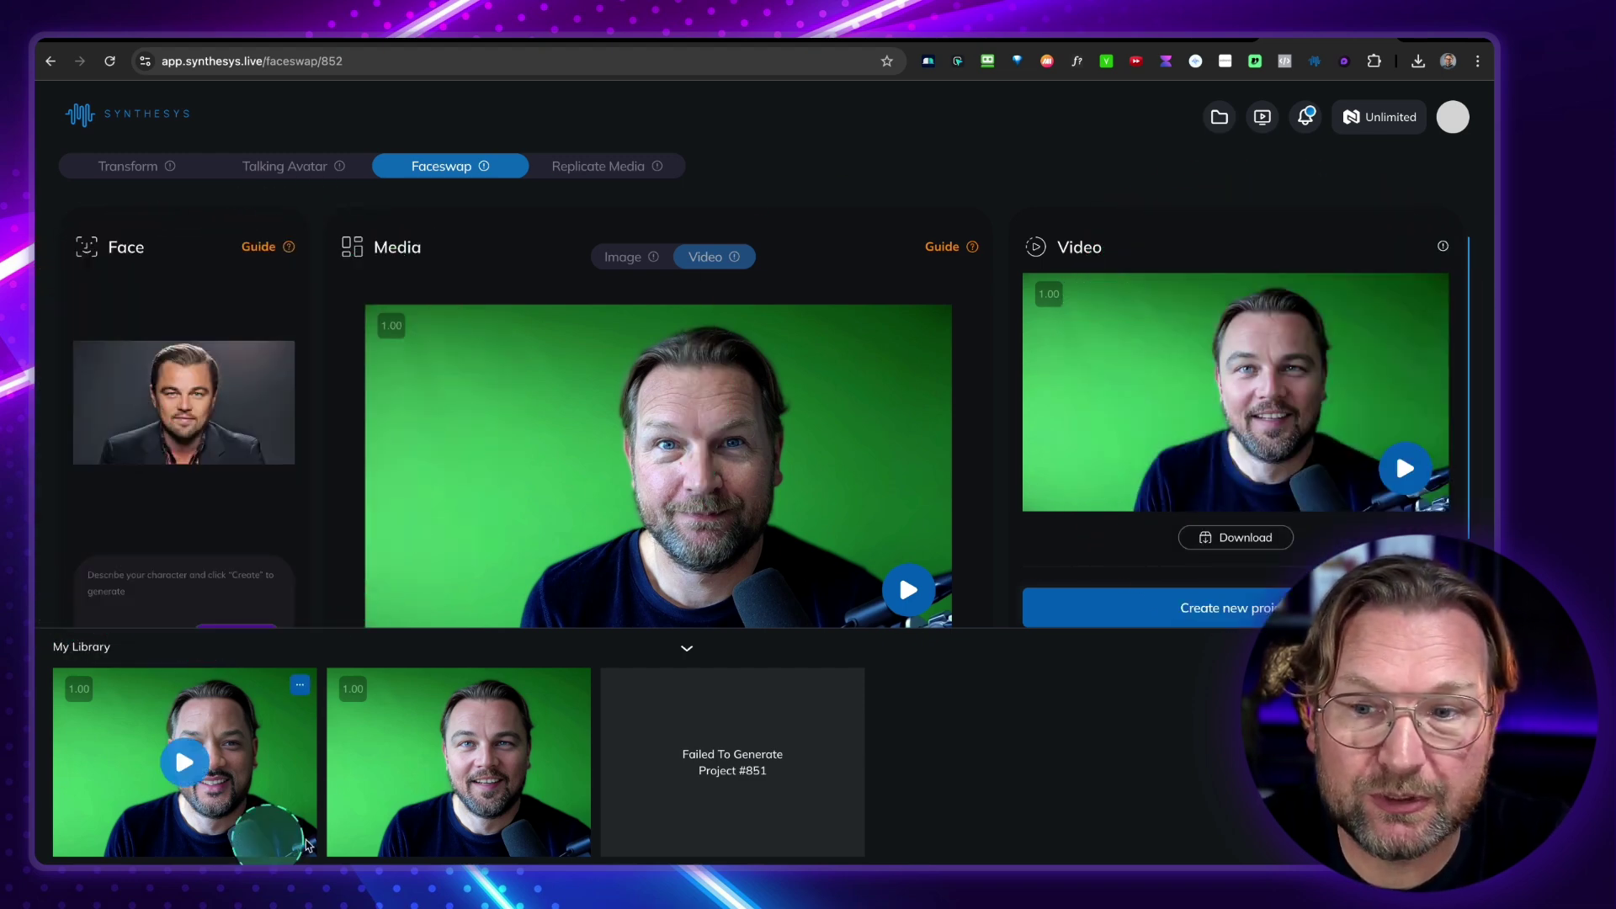
# Open the first face-swapped video in My Library and play its generated result.
pyautogui.click(272, 763)
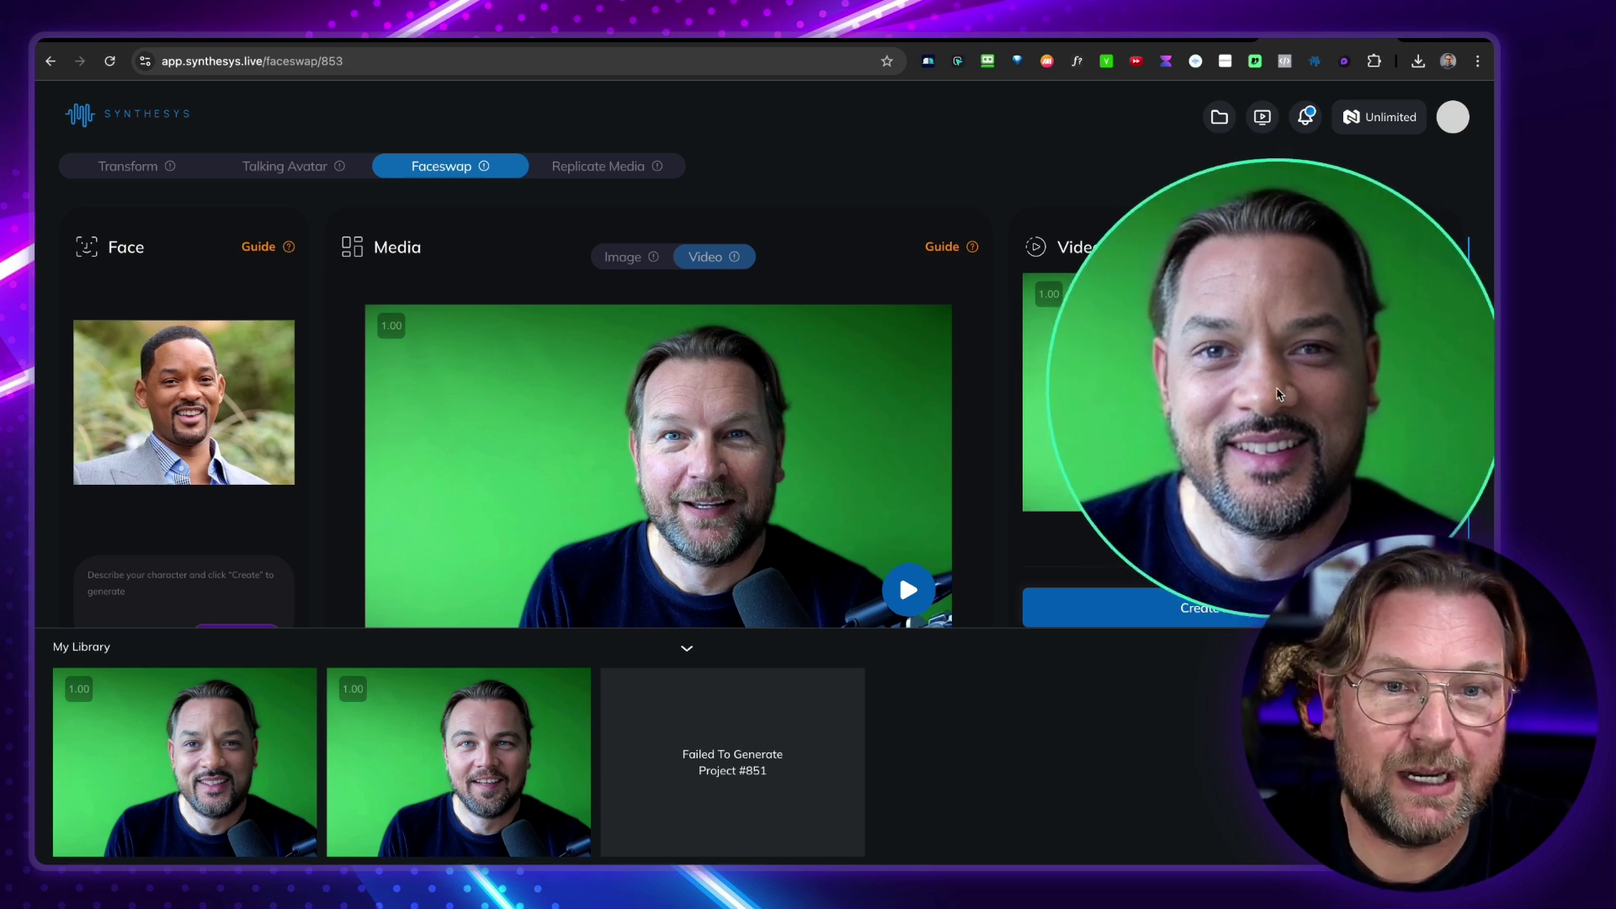
pyautogui.click(1402, 470)
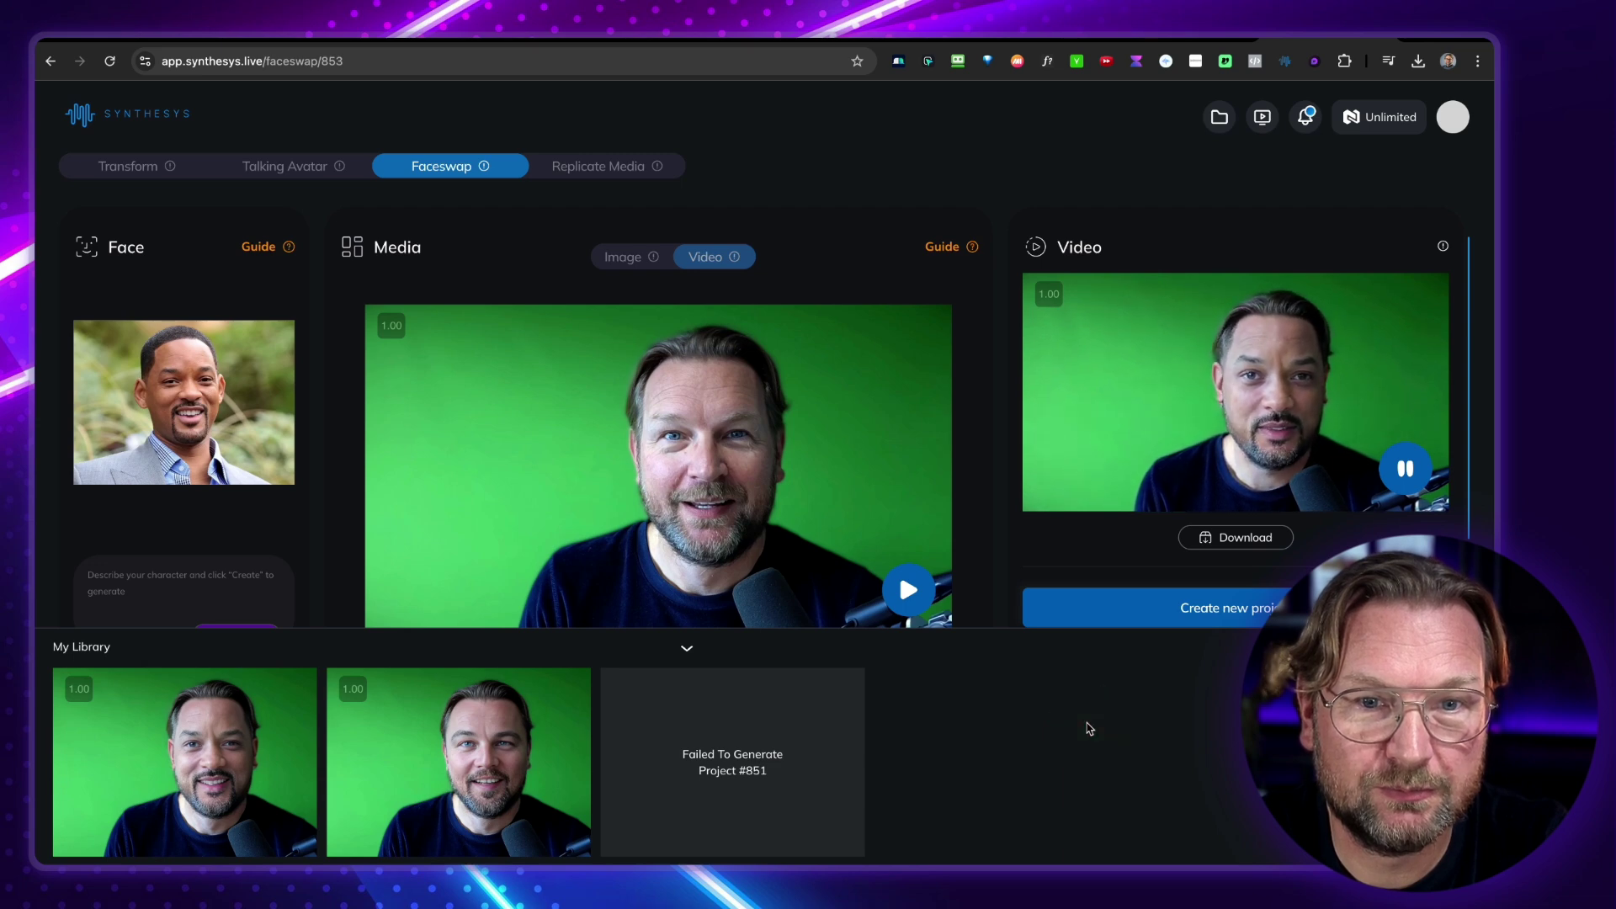
pyautogui.click(1304, 455)
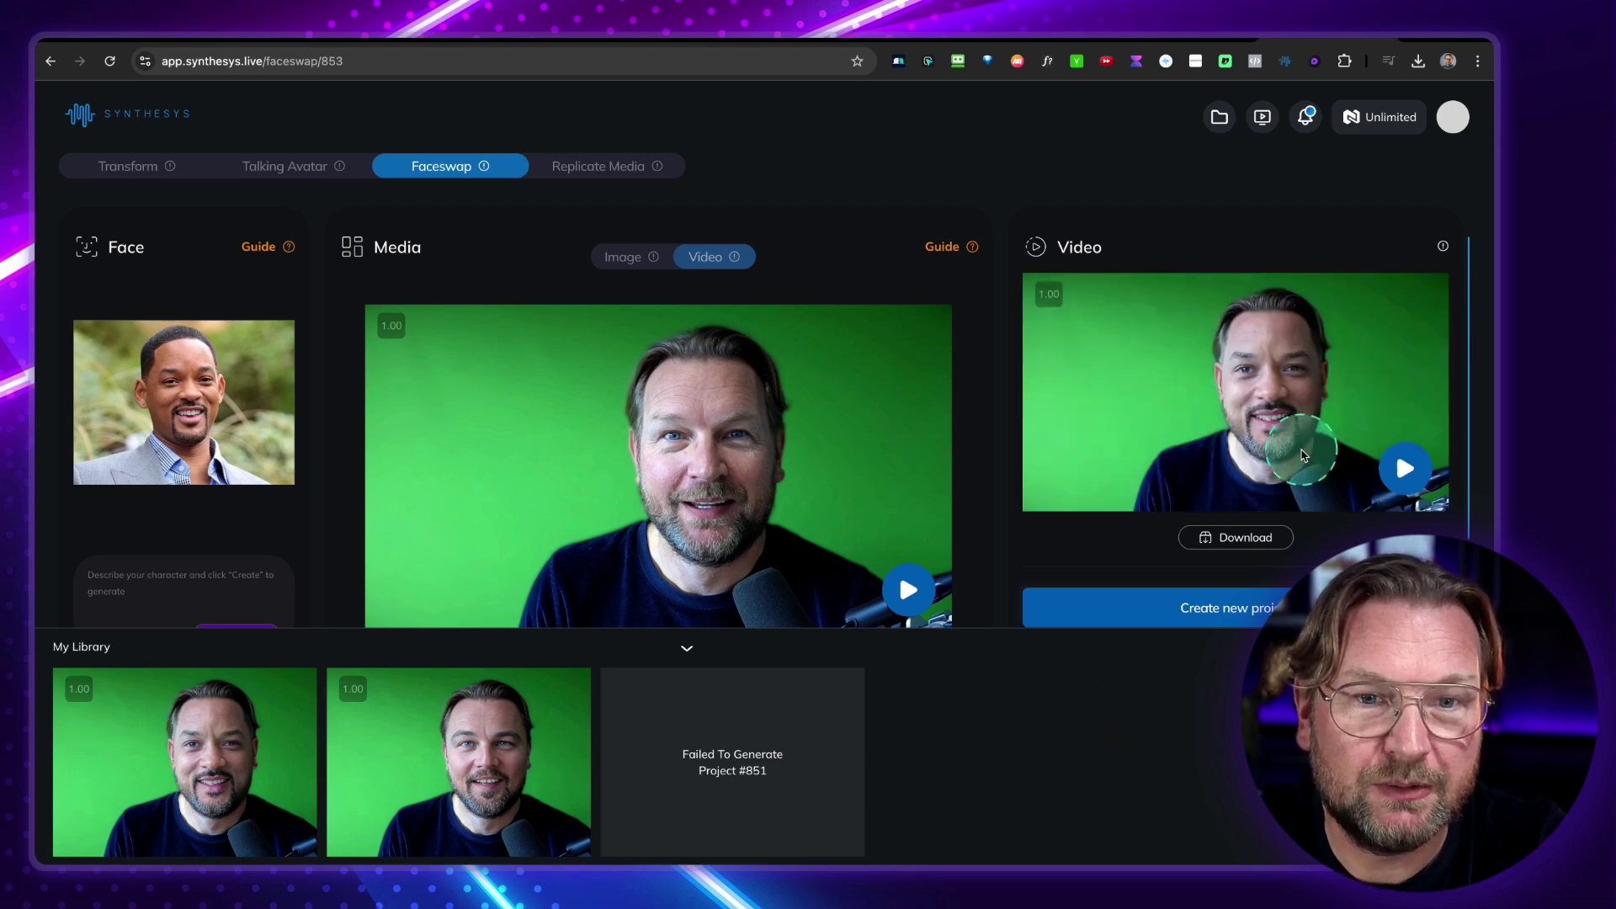
# Enlarge the page around the face-swapped result, replay the video up close, and return to the normal page size.
pyautogui.press('super+plus')
pyautogui.press('super+plus')
pyautogui.press('super+plus')
pyautogui.press('super+plus')
pyautogui.press('super+plus')
pyautogui.press('super+plus')
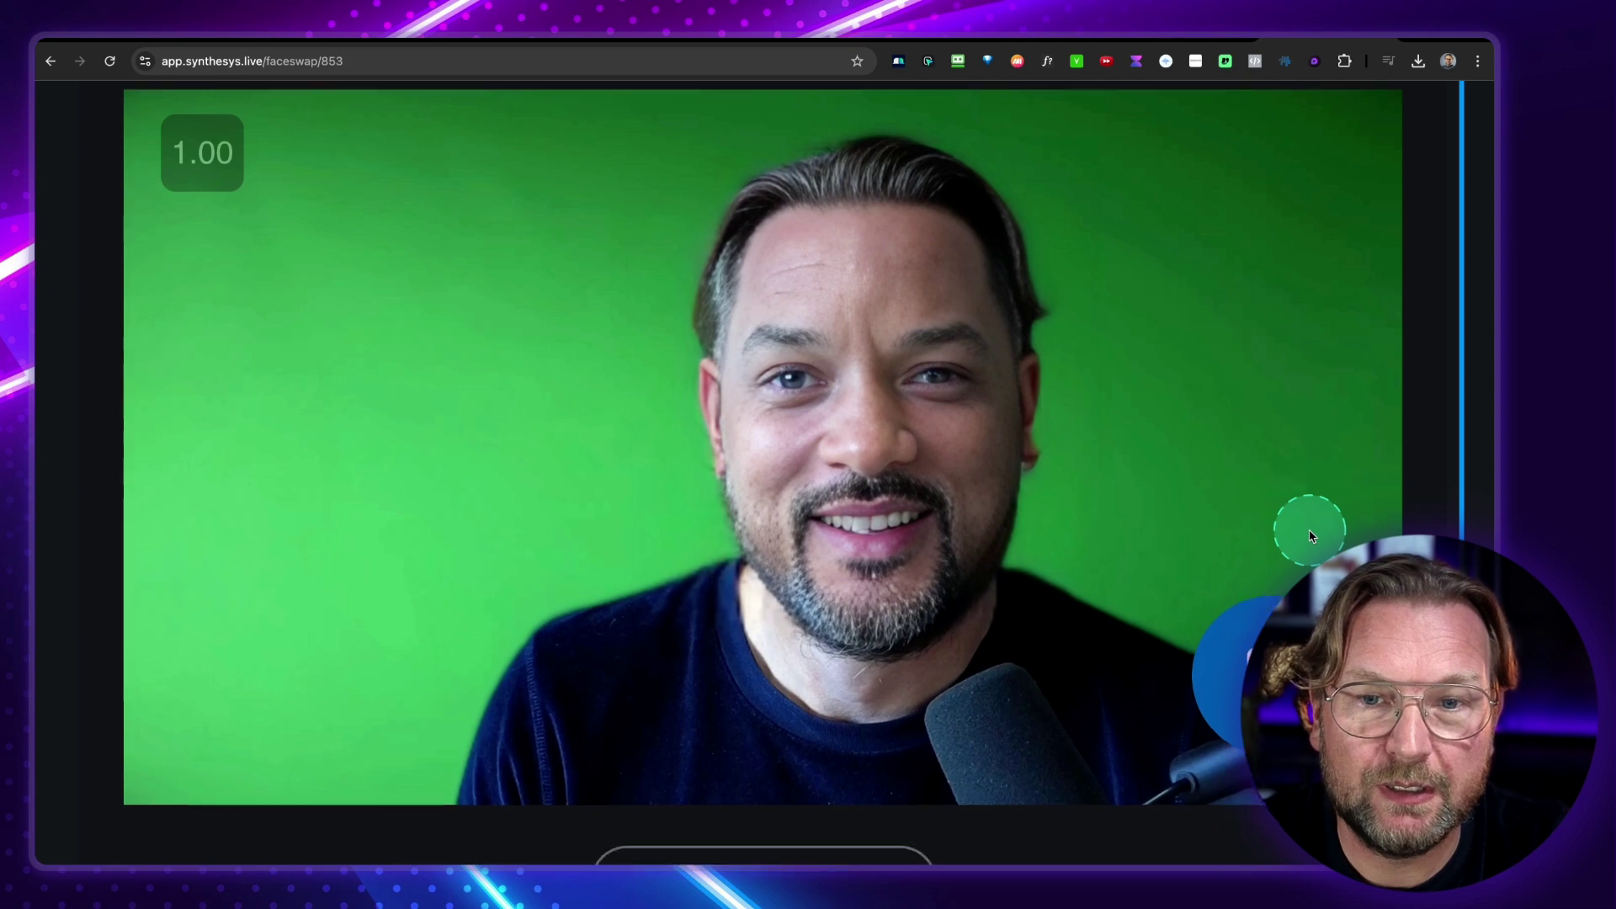
pyautogui.press('space')
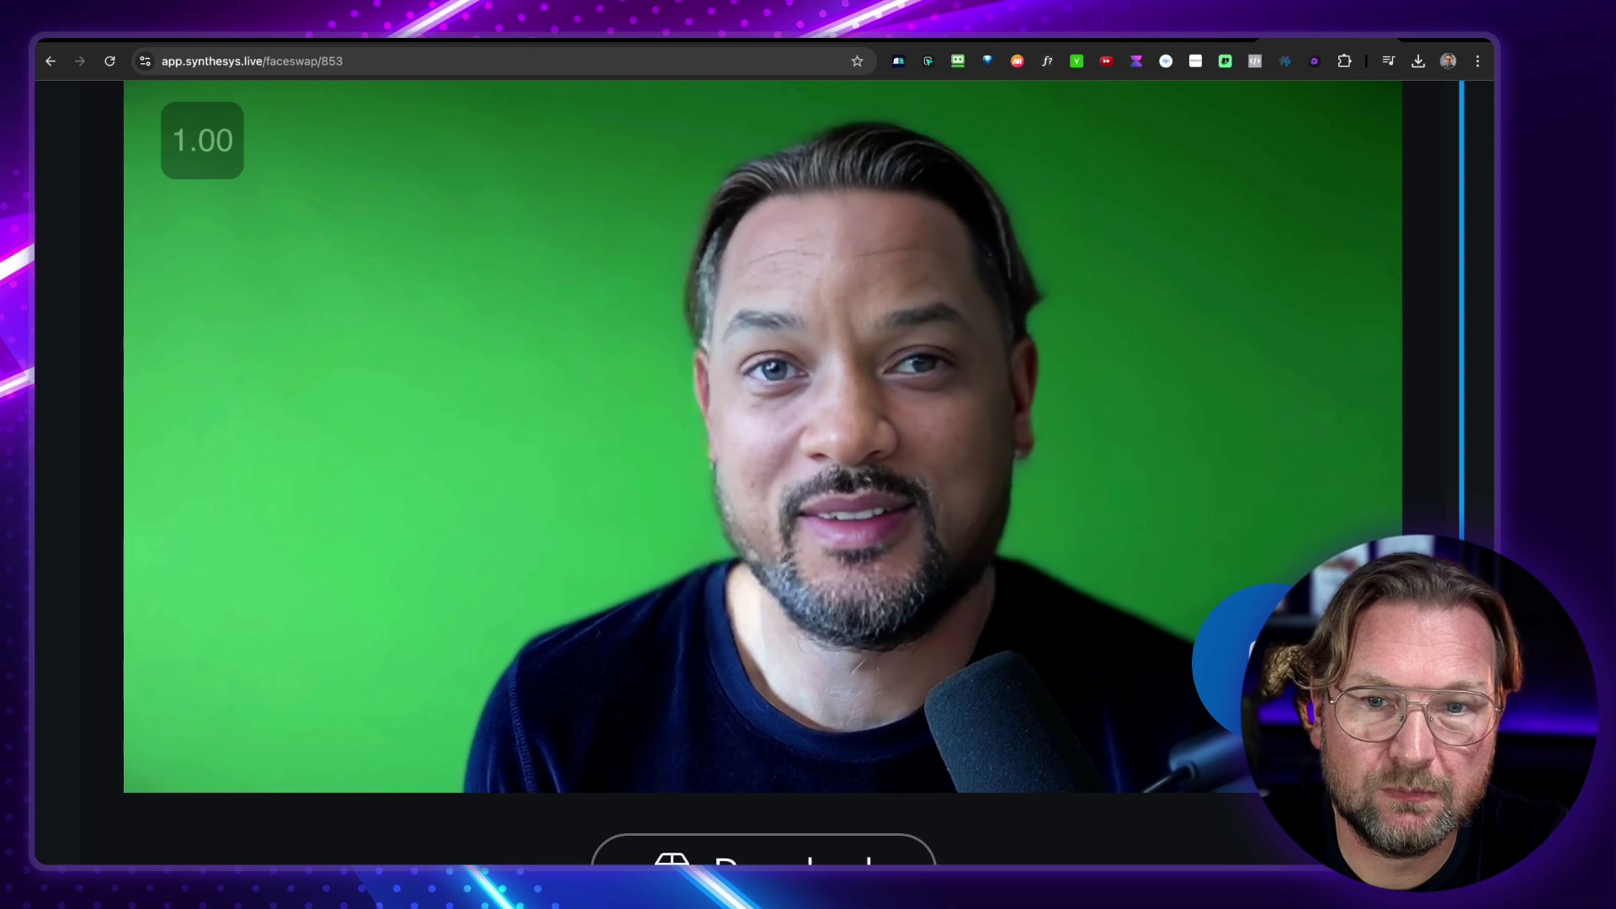
pyautogui.click(720, 407)
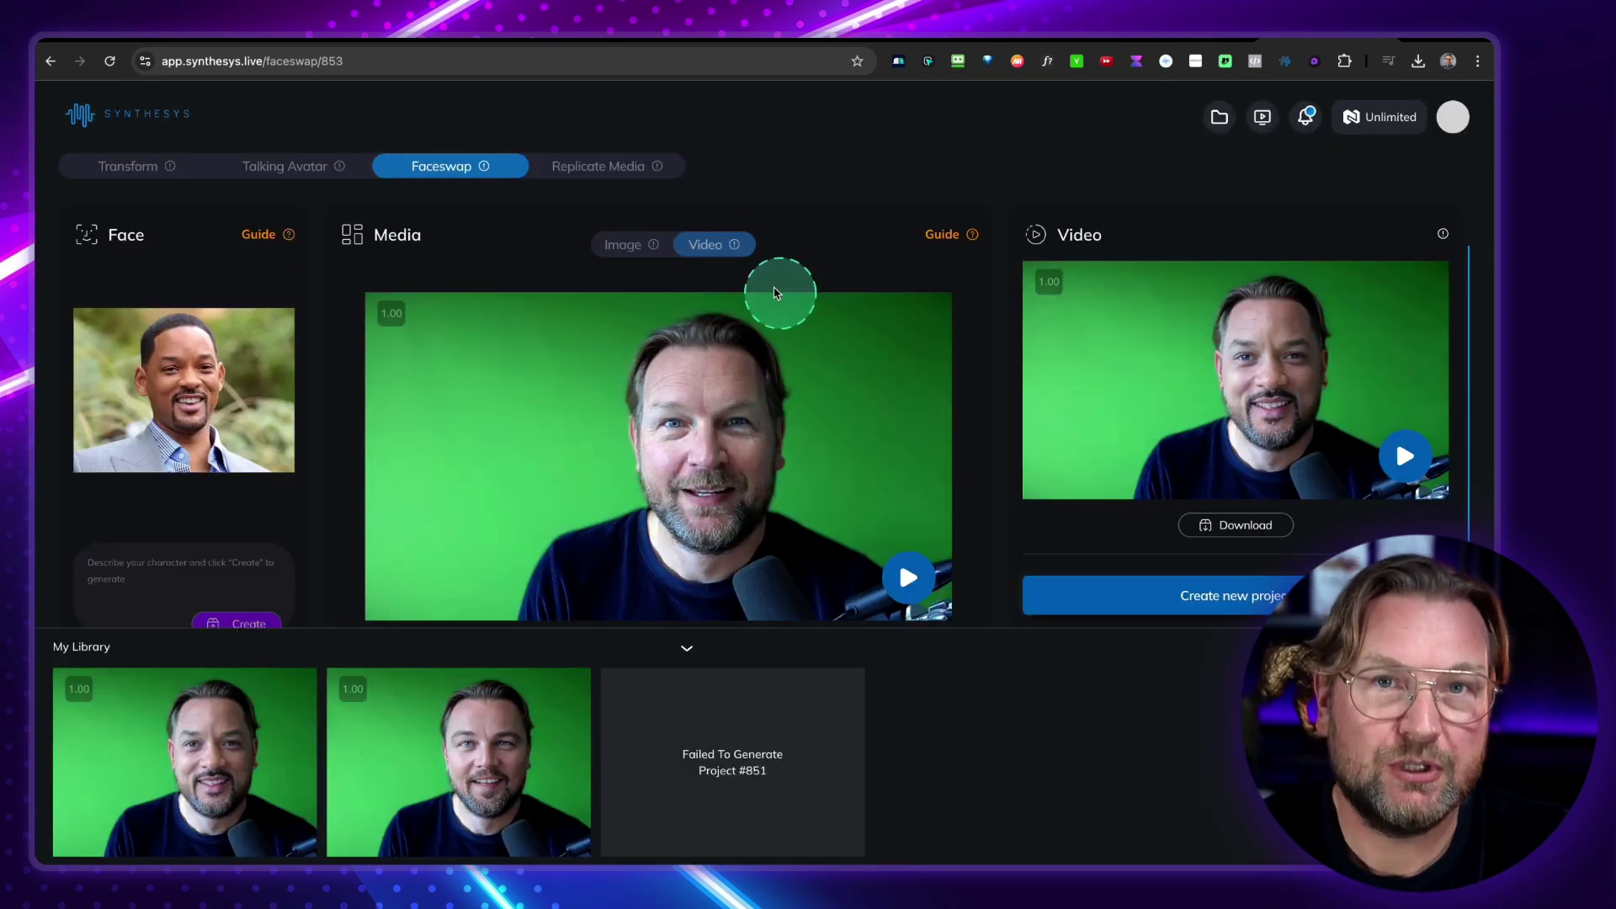
# Read the target image guidance and switch the Faceswap media type to Image.
pyautogui.moveTo(625, 251)
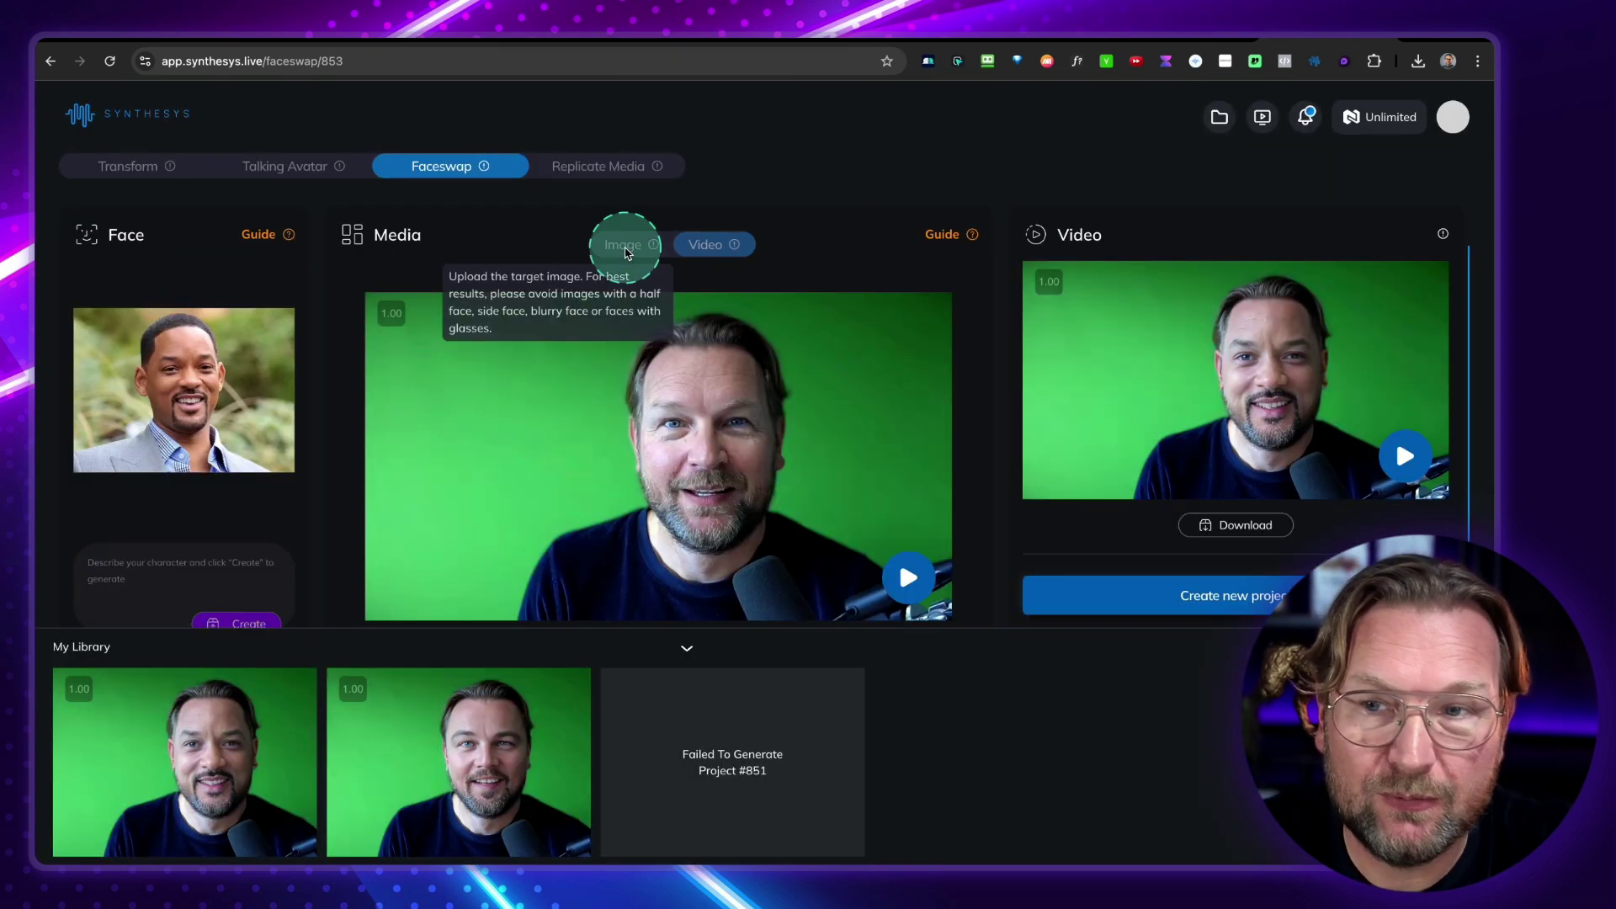
pyautogui.click(635, 240)
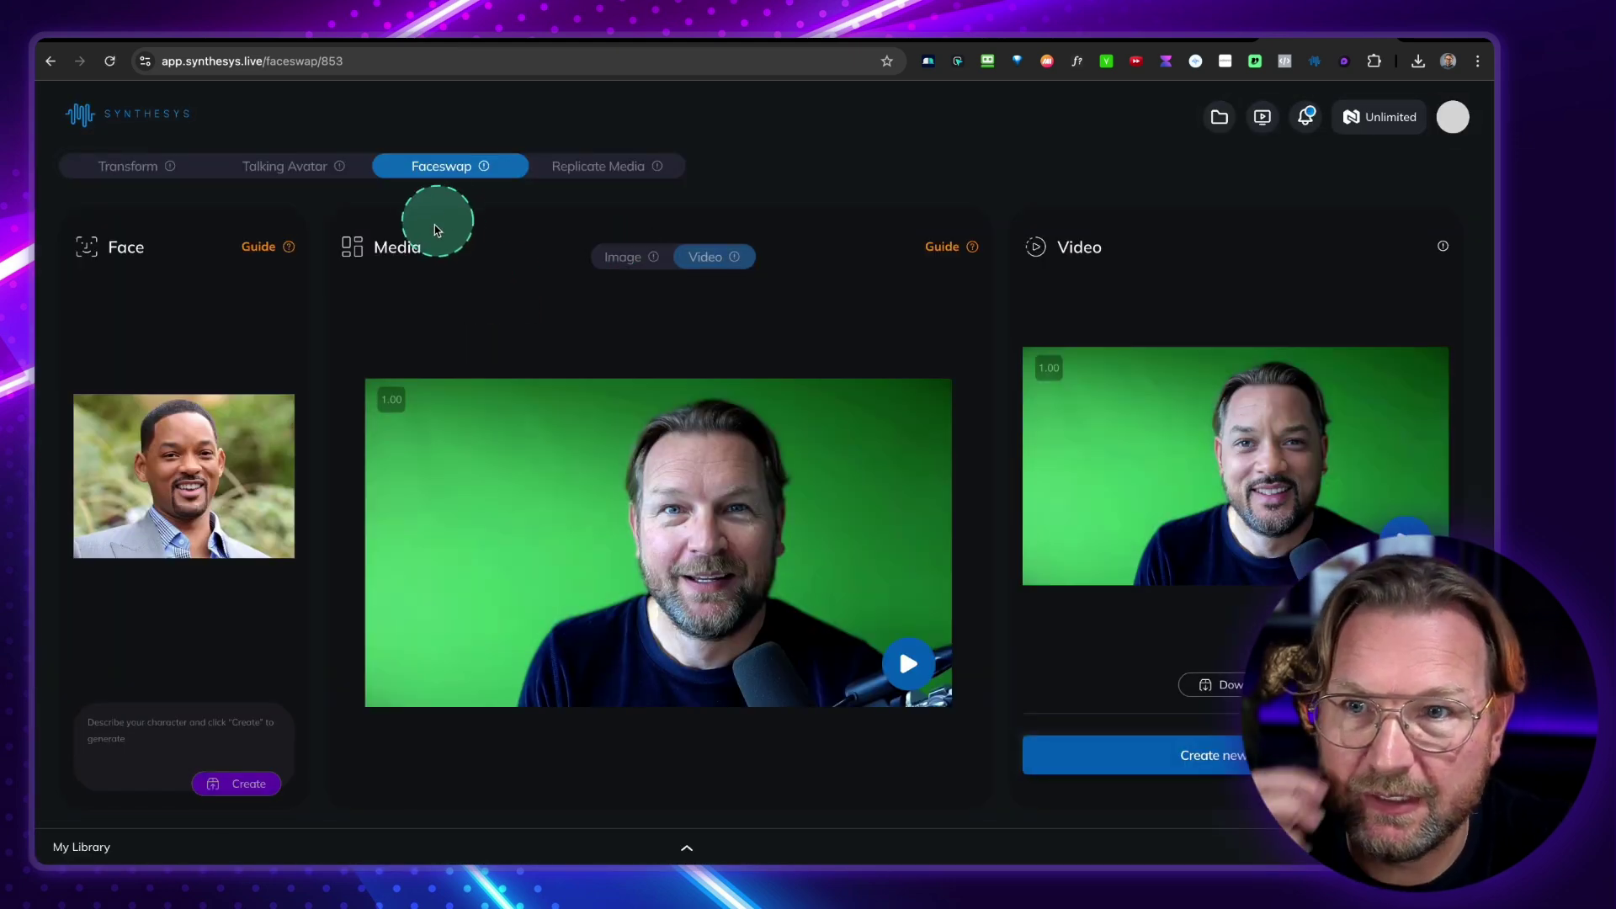
pyautogui.click(644, 258)
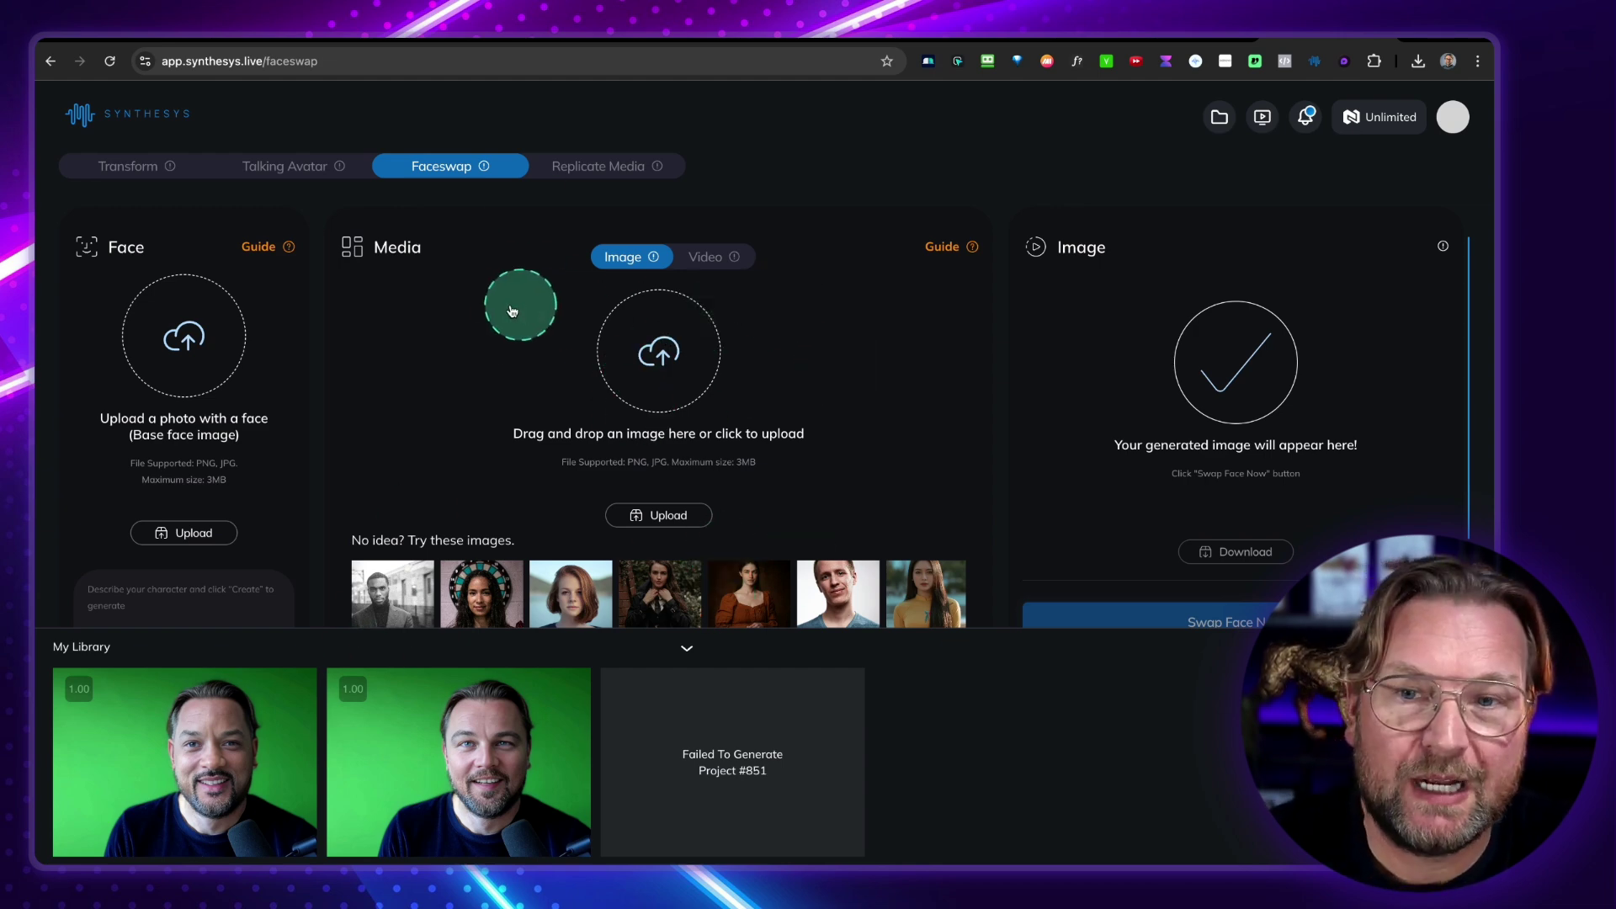
# Open the Replicate Media tool.
pyautogui.moveTo(220, 779)
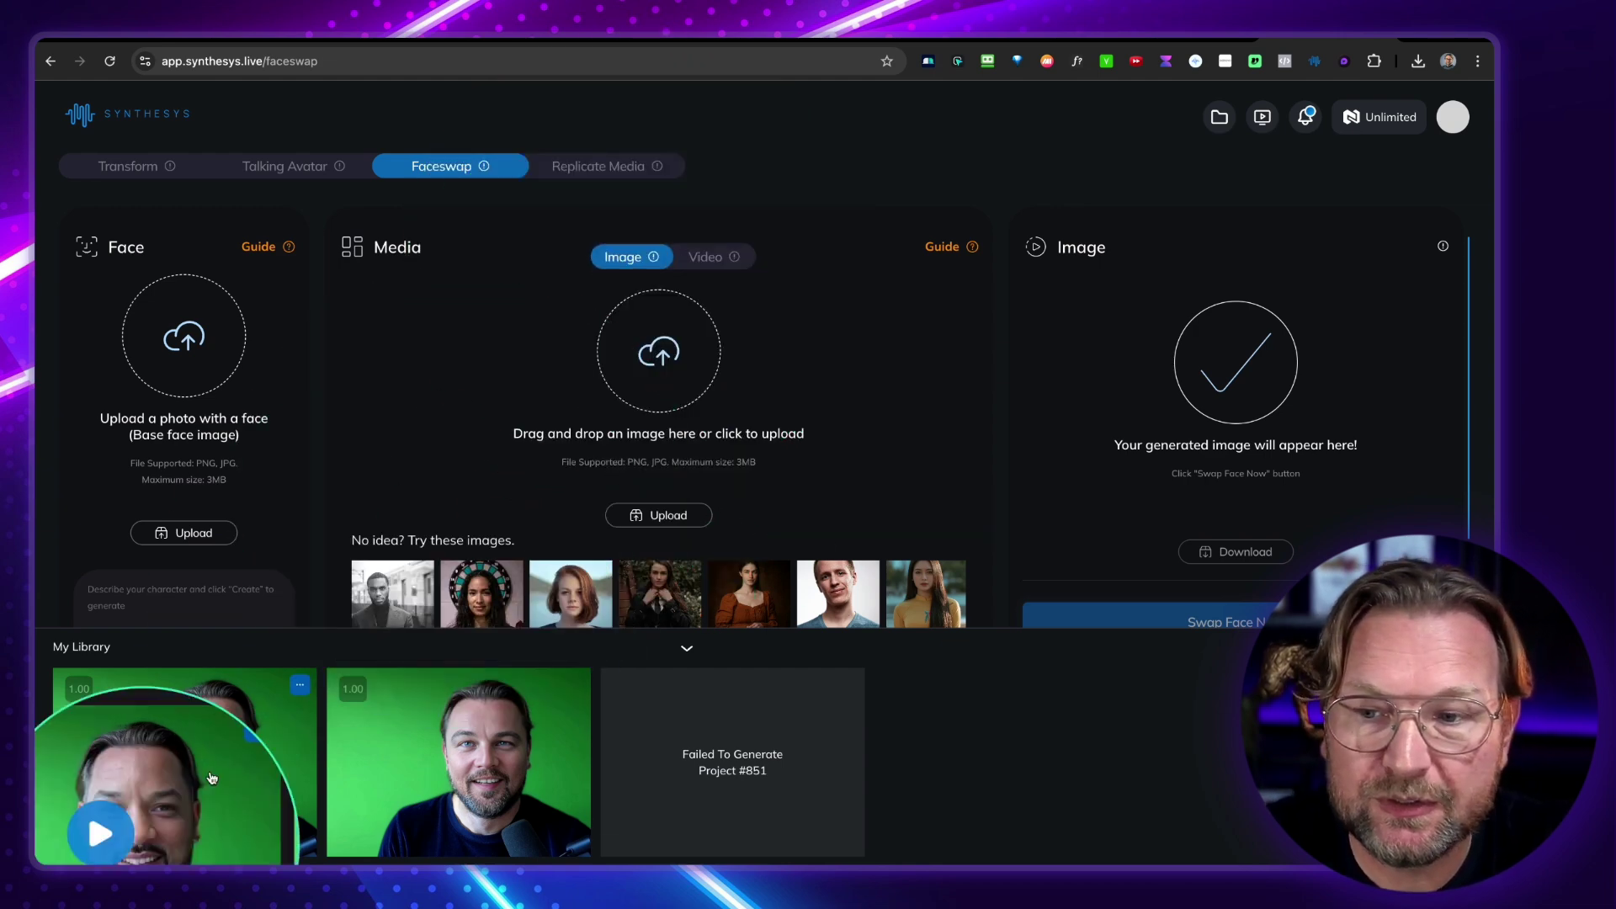
pyautogui.click(612, 446)
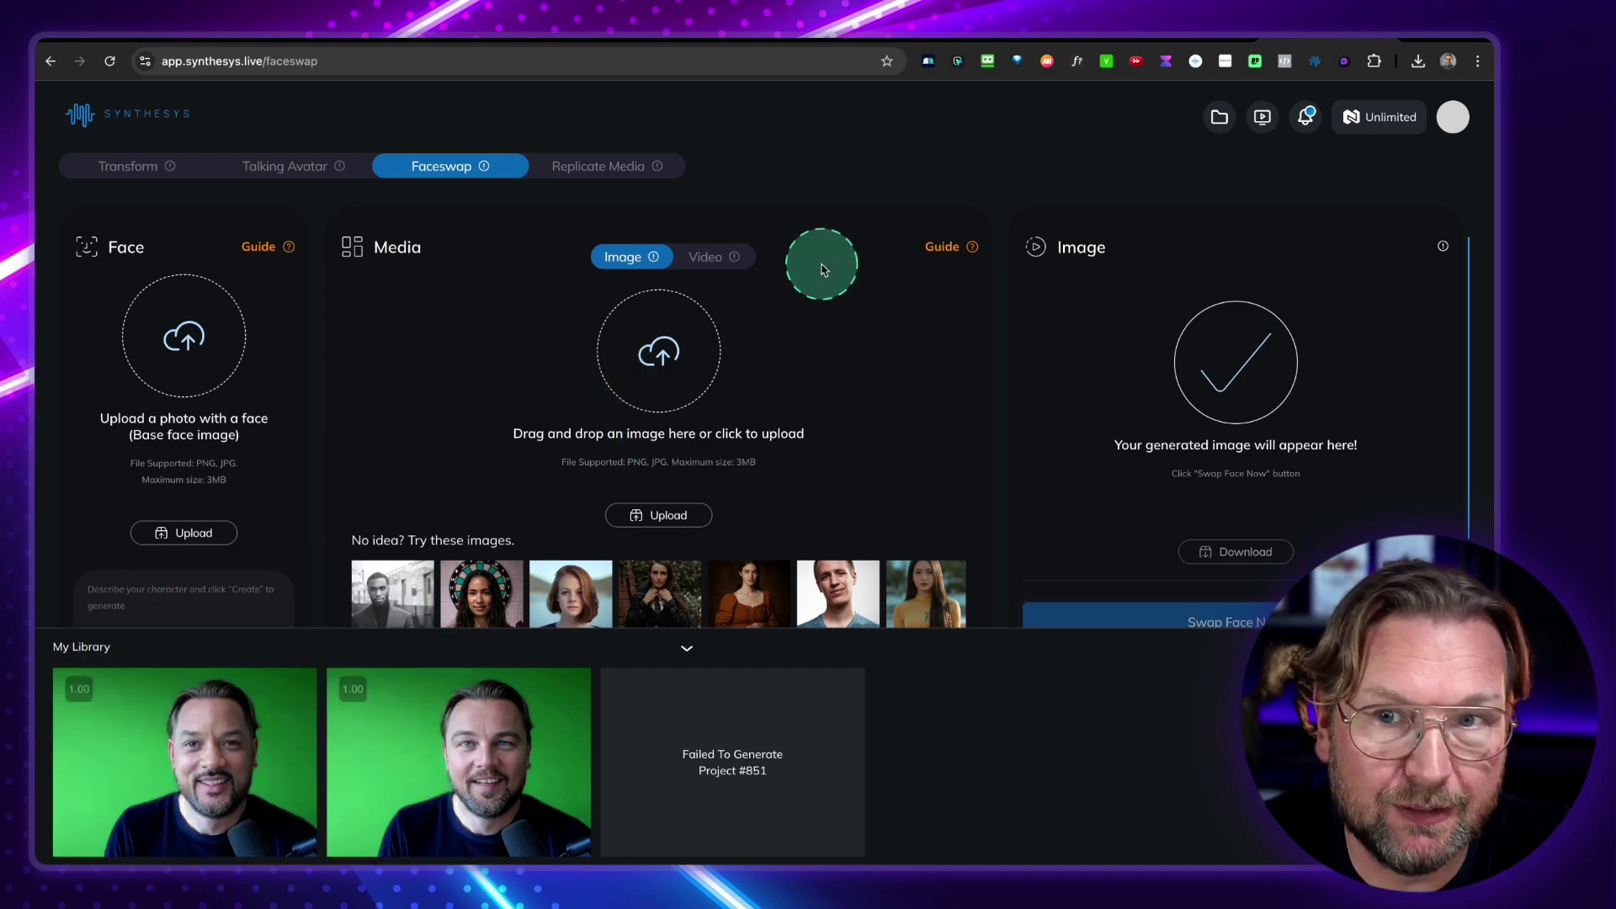
pyautogui.click(596, 165)
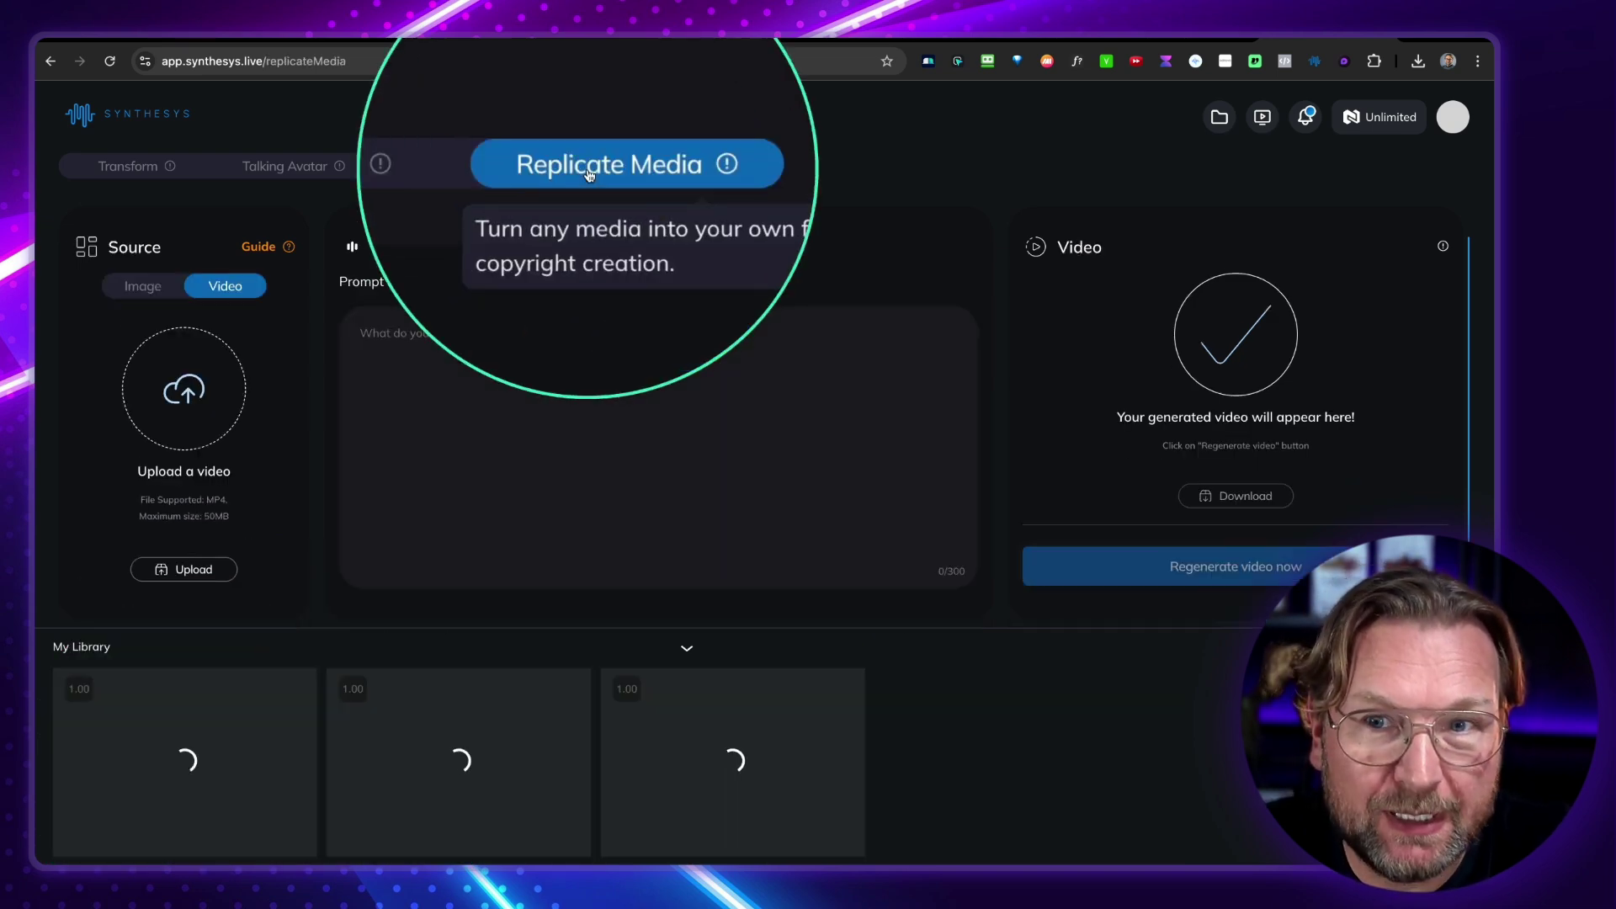
# Open the video of the bearded man in the orange-brimmed cap from My Library.
pyautogui.click(774, 612)
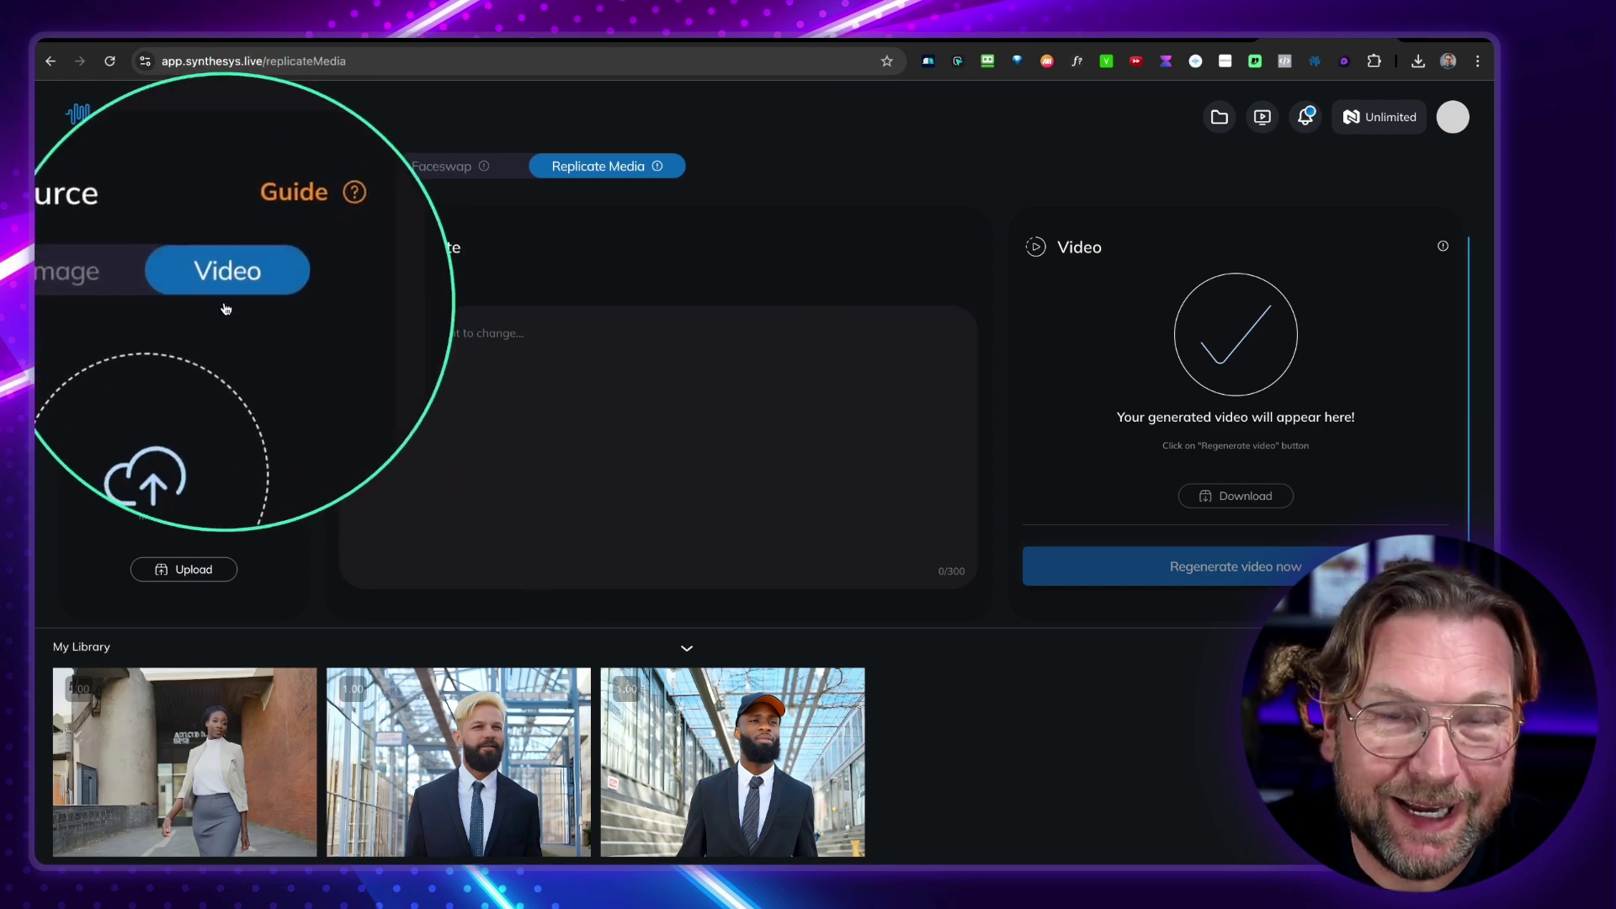
pyautogui.click(223, 469)
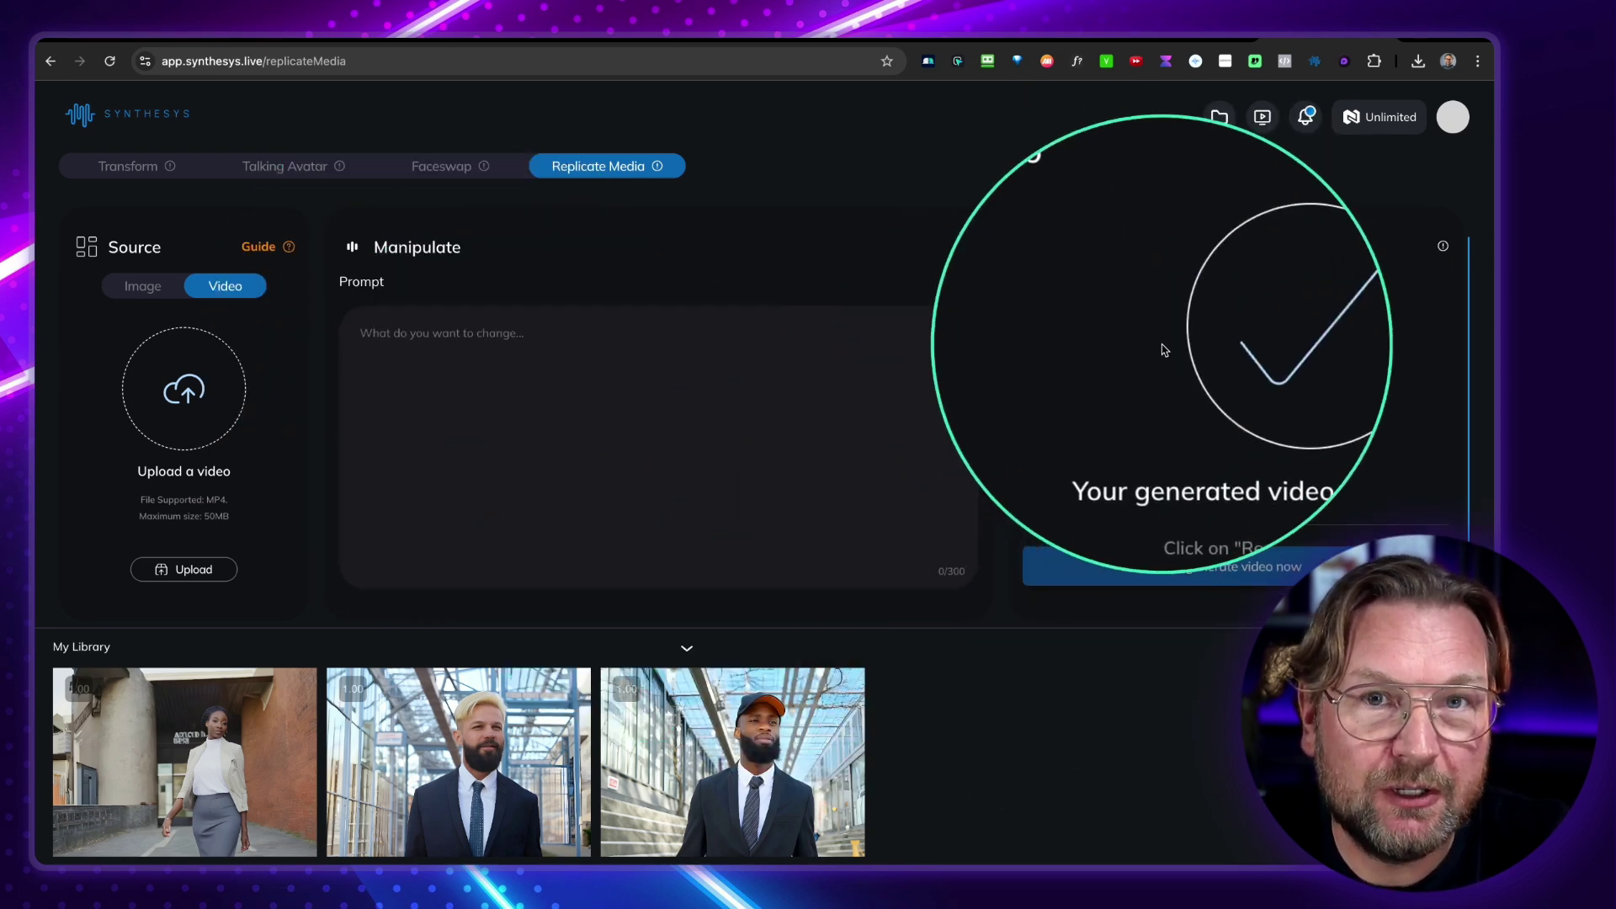
pyautogui.click(840, 768)
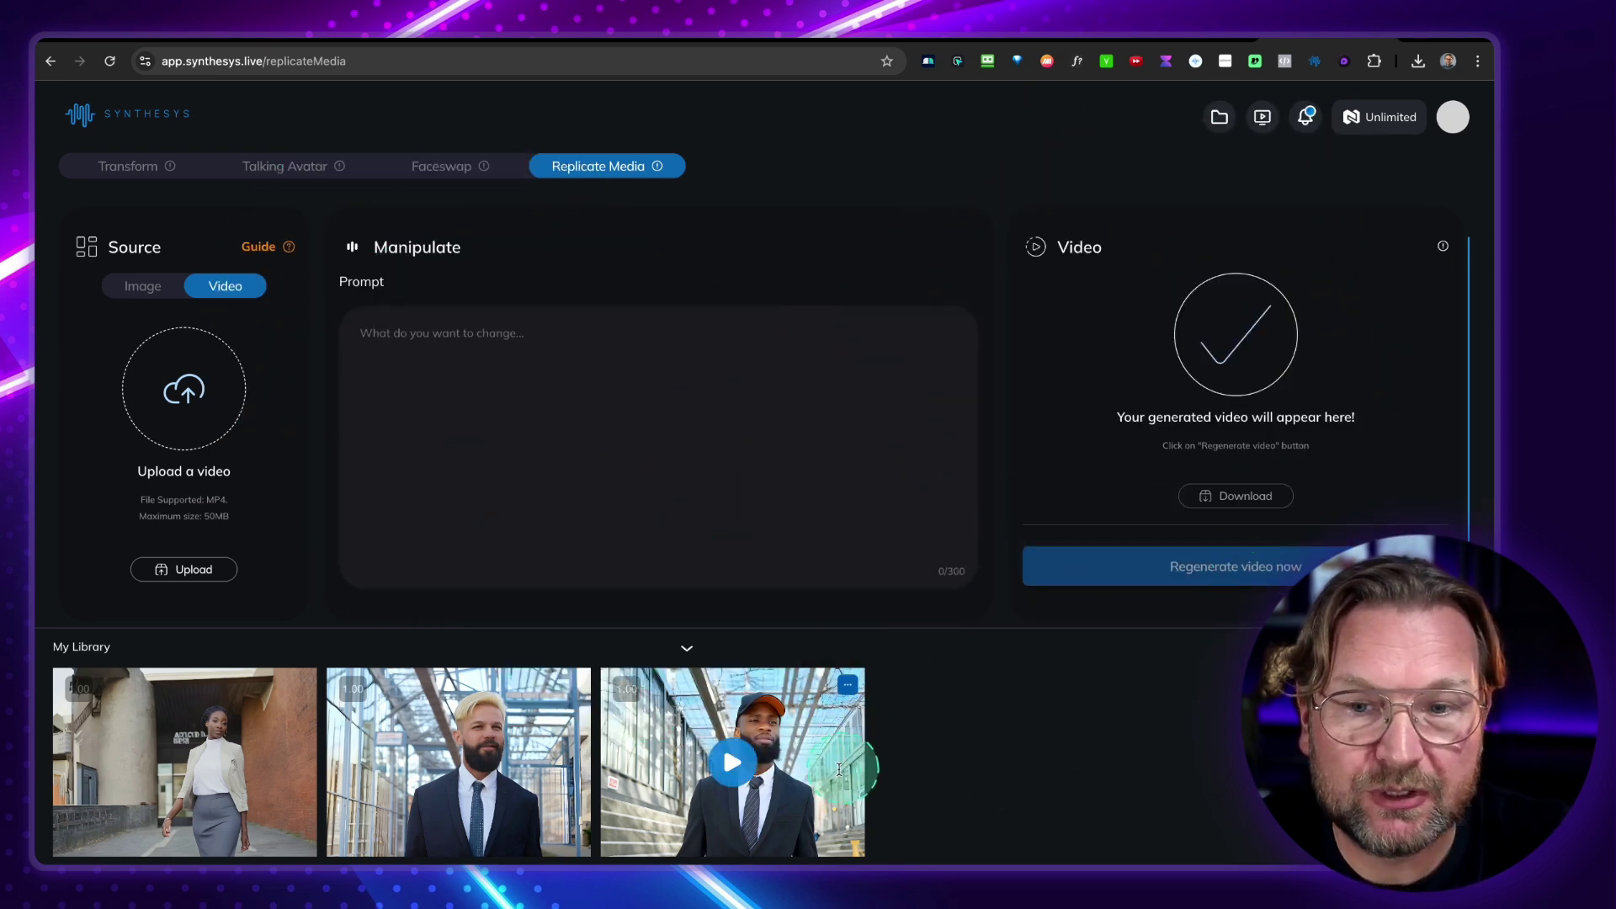
pyautogui.click(775, 714)
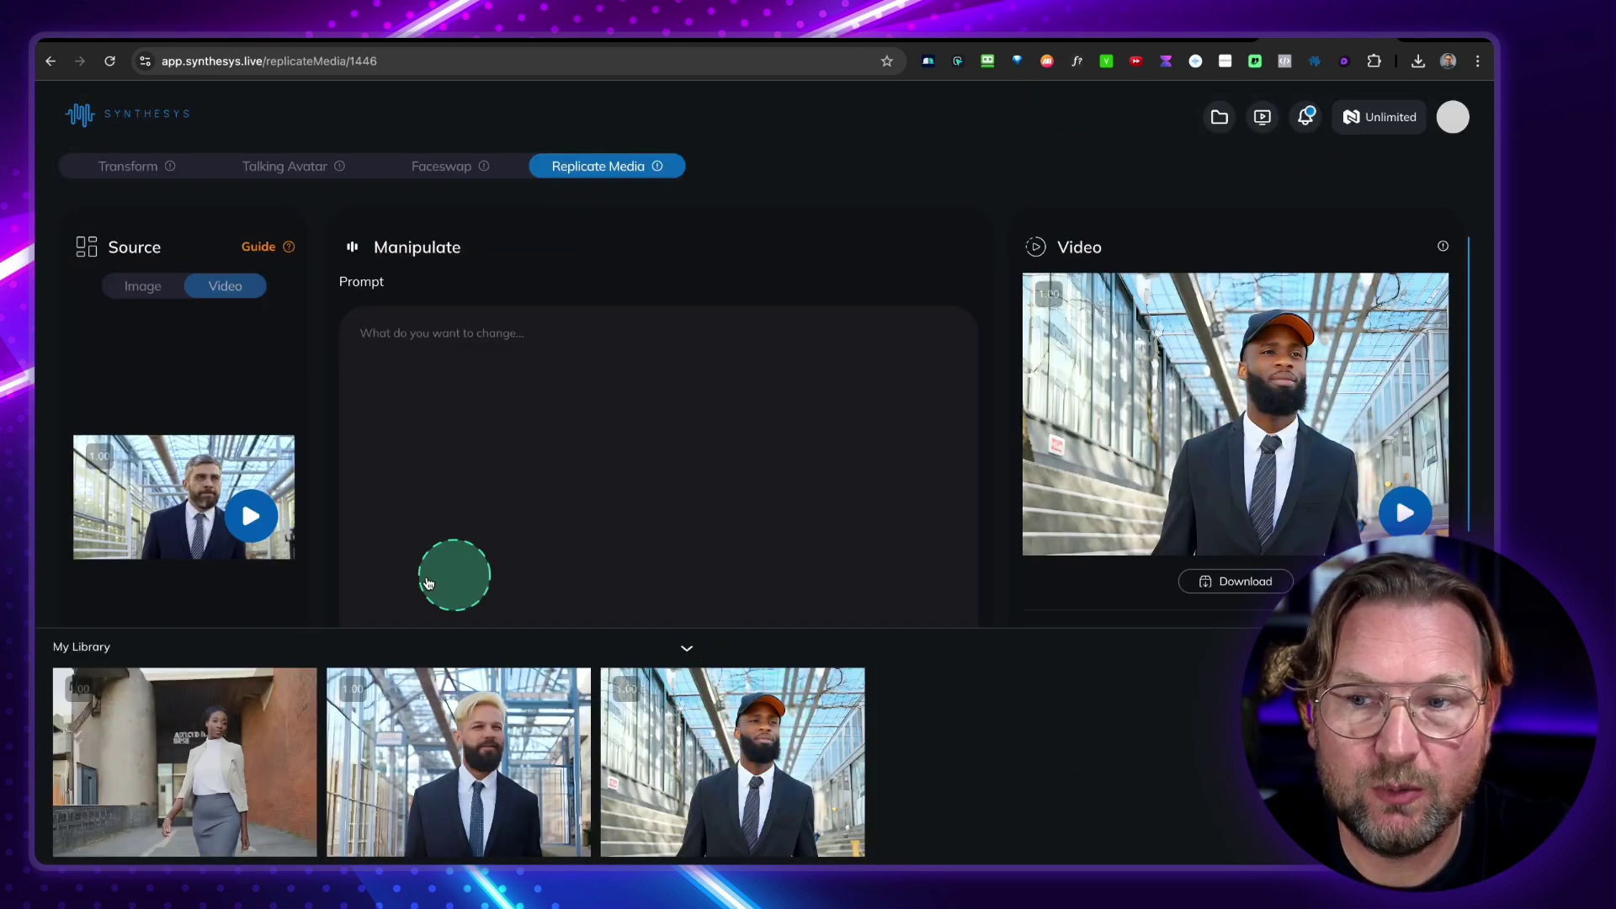
# Play the source video of the grey-haired man in a suit up close and return to the normal page size.
pyautogui.scroll(5, 228, 491)
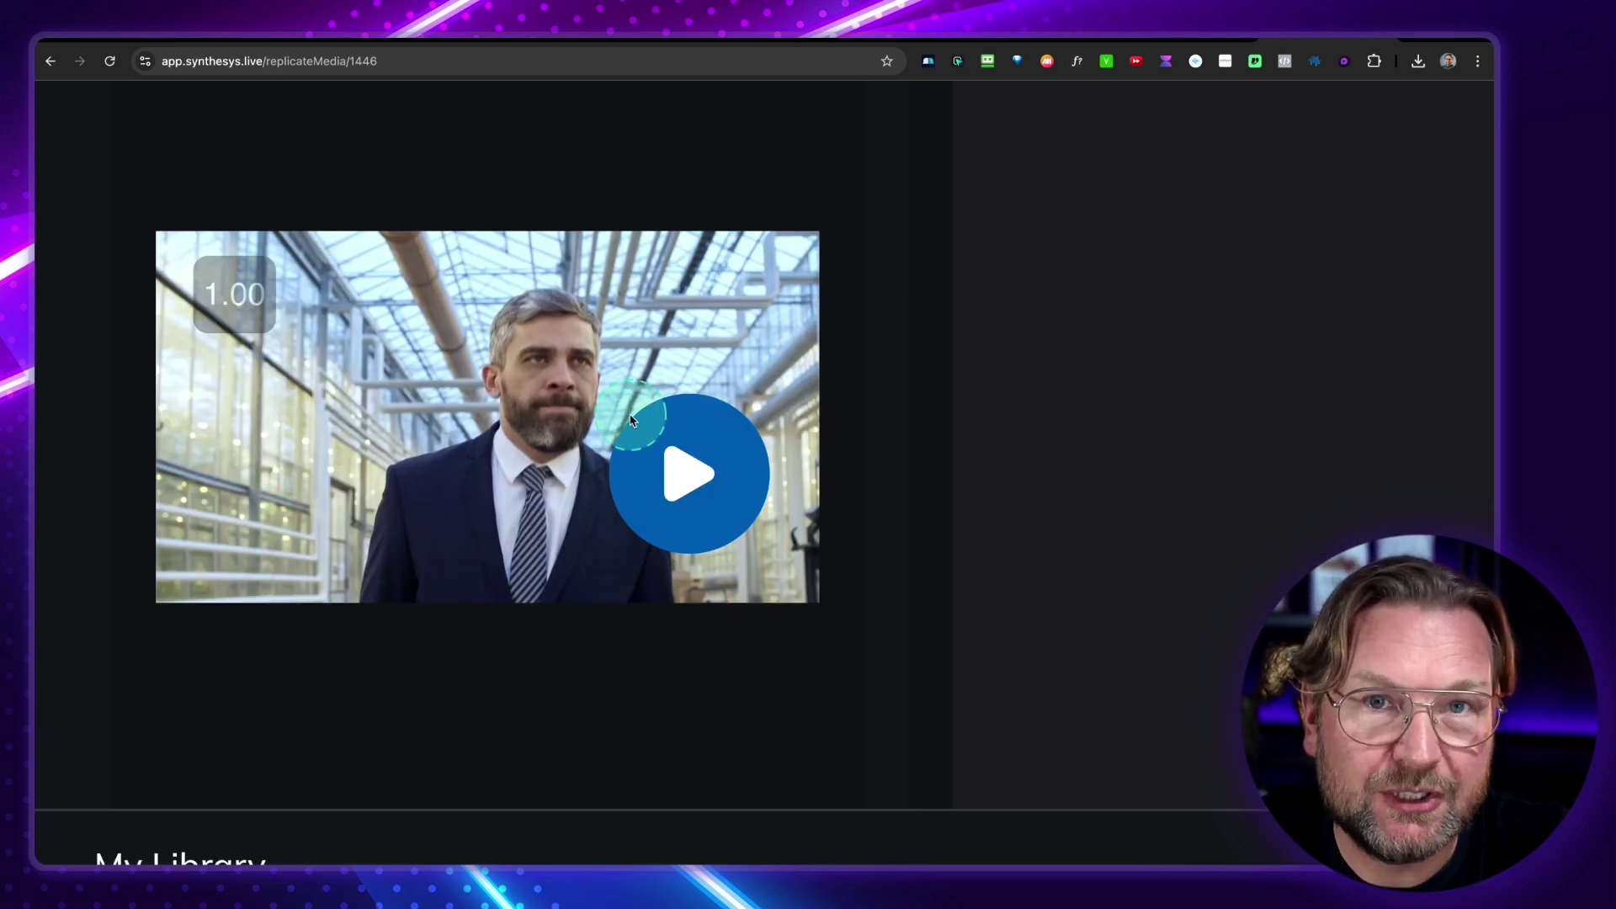
pyautogui.click(711, 481)
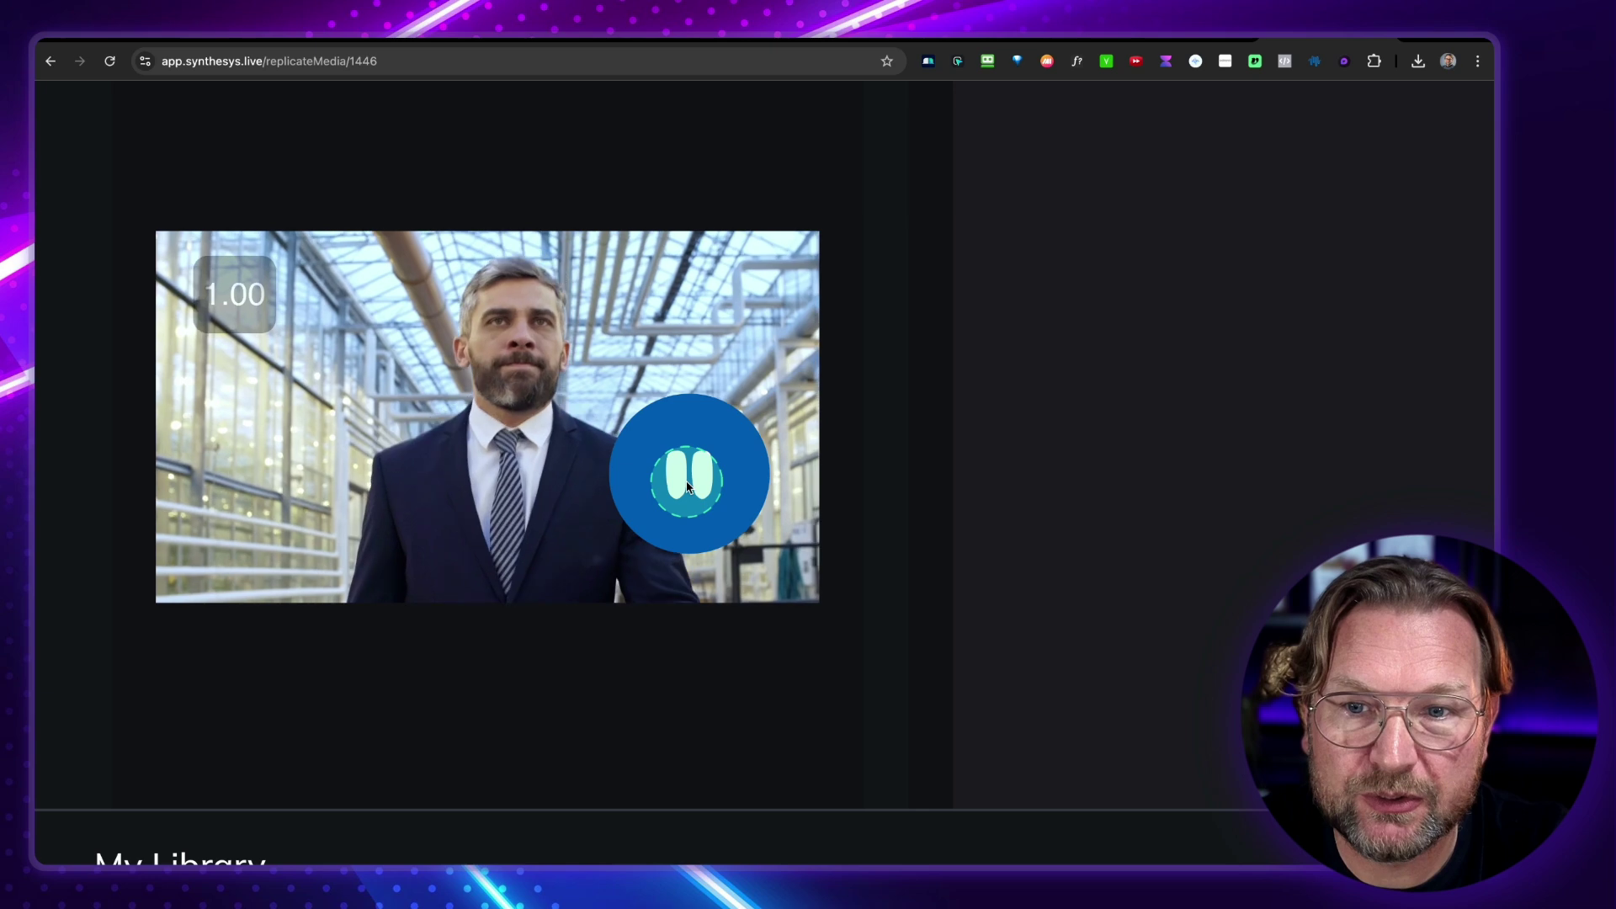
pyautogui.click(689, 488)
pyautogui.scroll(-5, 689, 491)
pyautogui.scroll(-3, 689, 489)
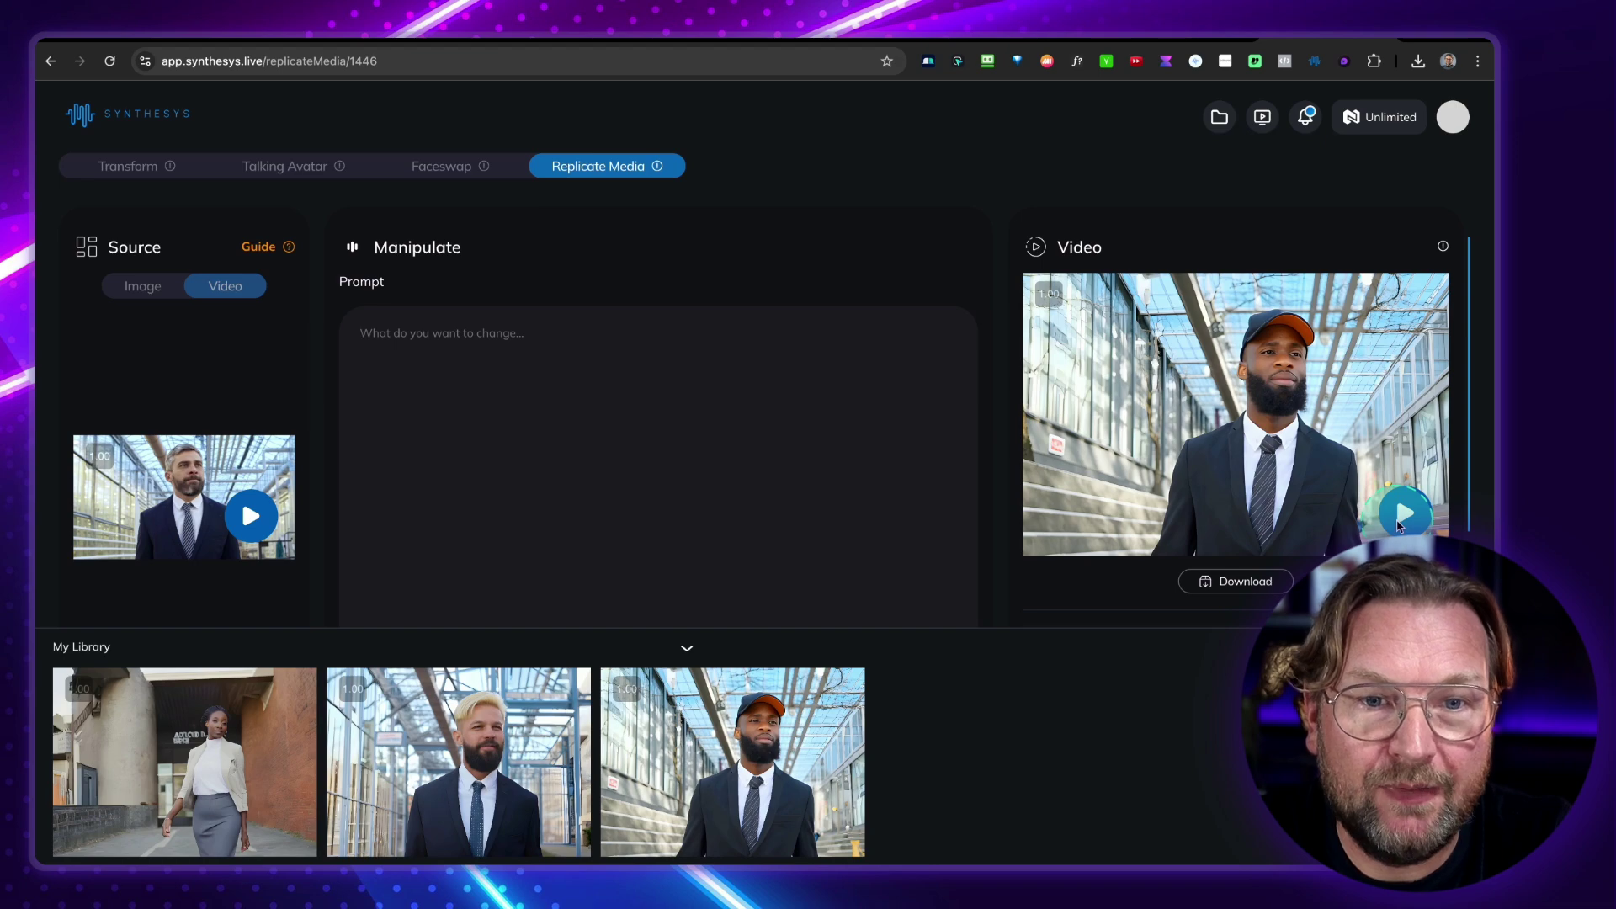
# Play the generated video of the man in the cap up close and return to the full page.
pyautogui.scroll(5, 1452, 466)
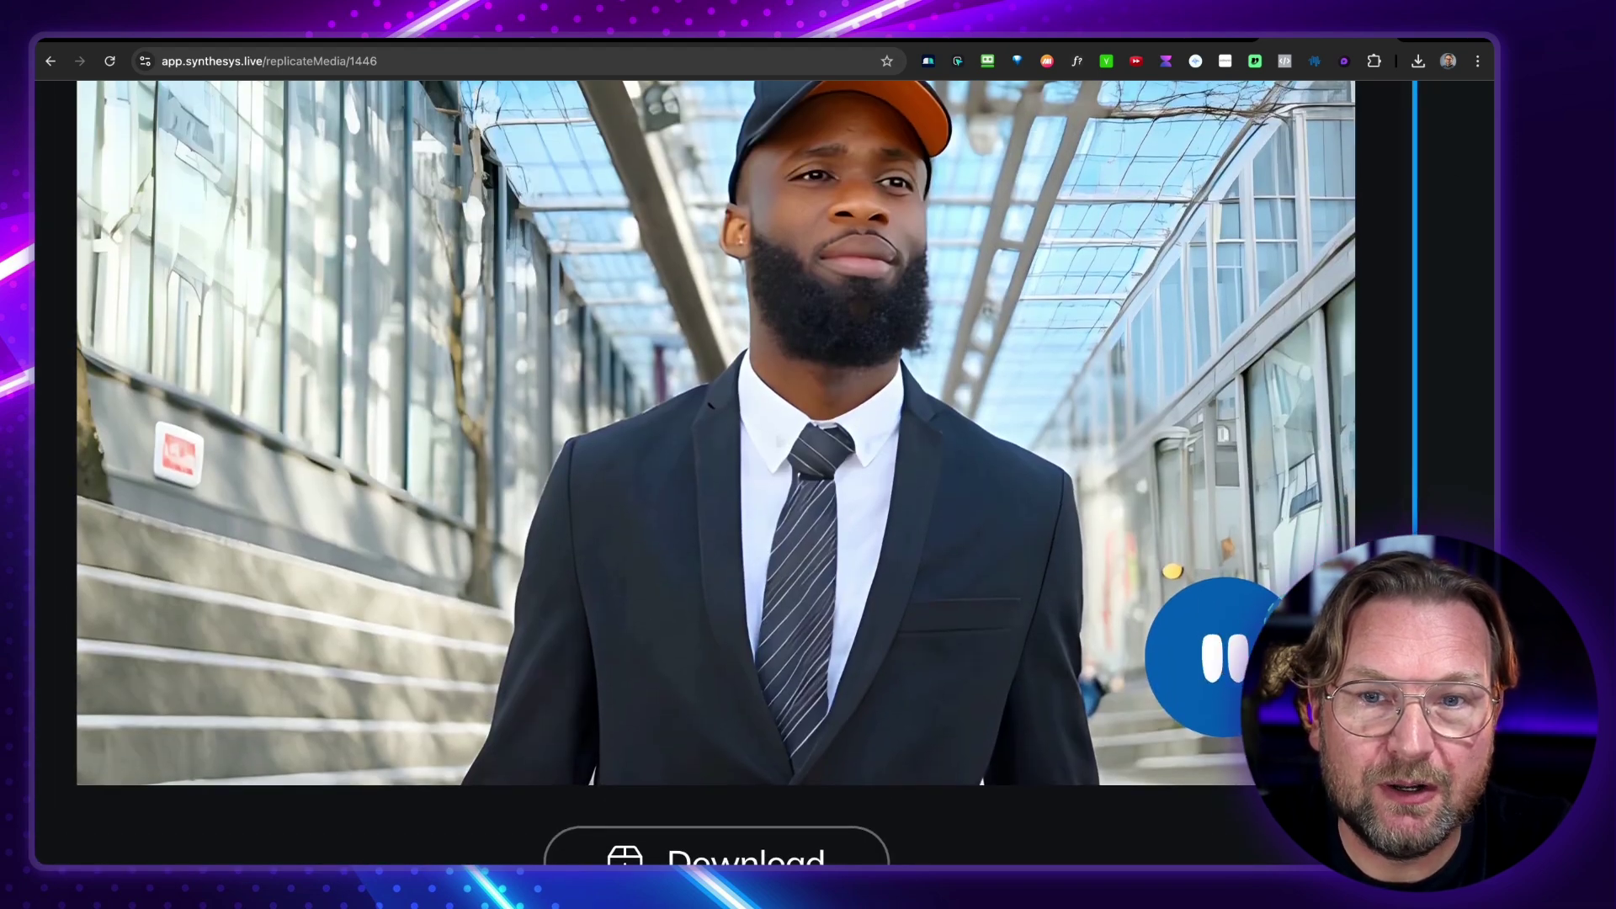
pyautogui.scroll(1, 715, 471)
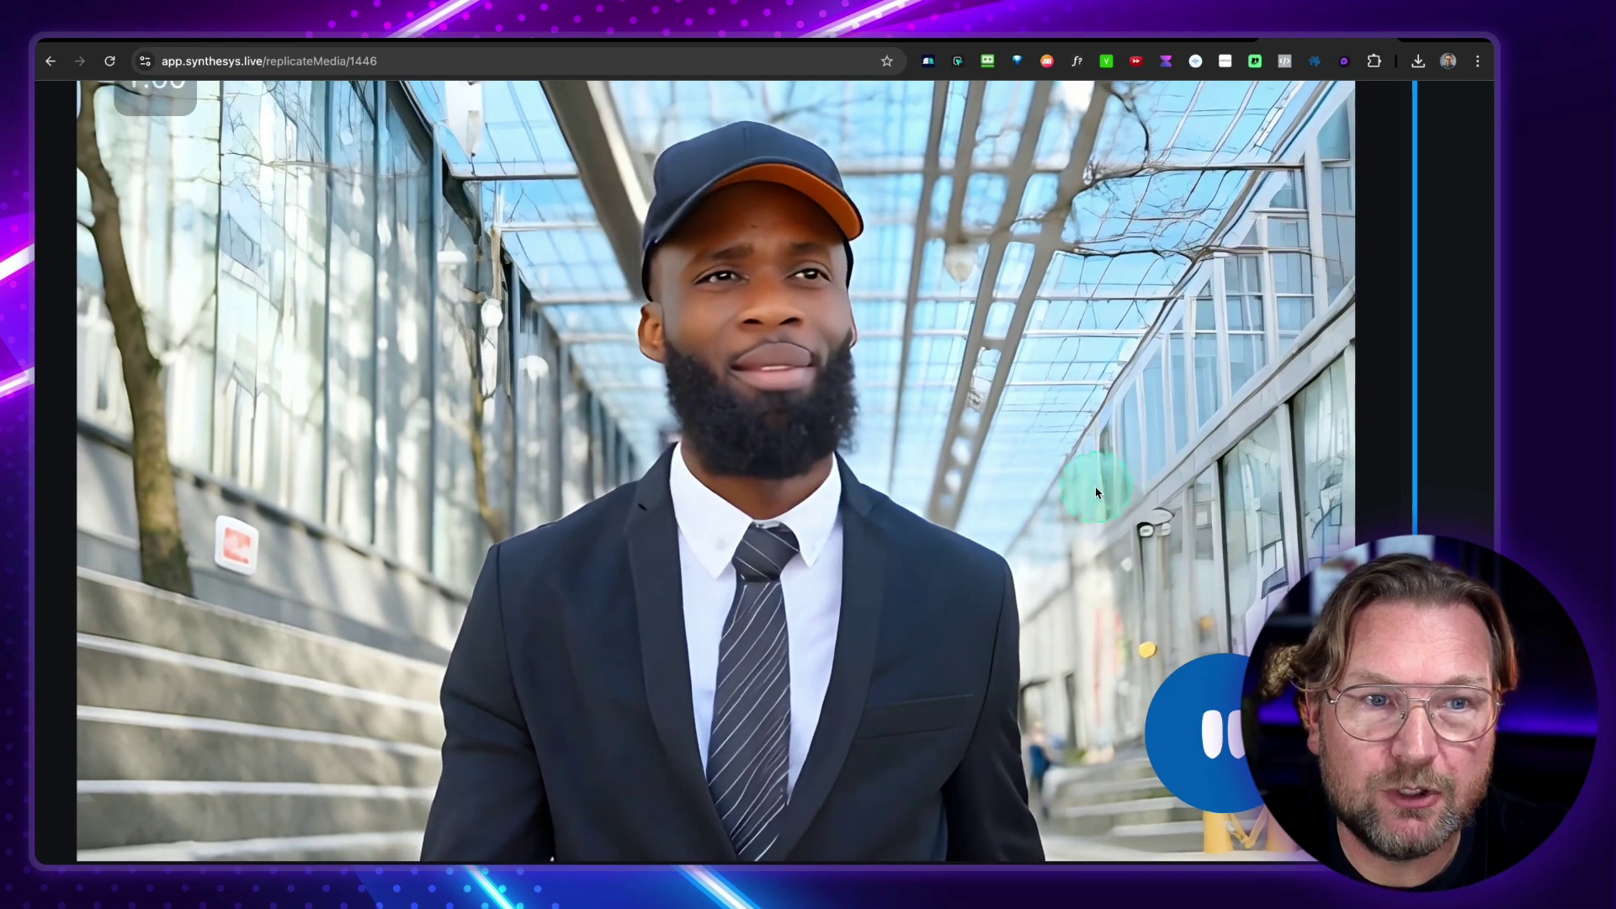
pyautogui.click(1096, 493)
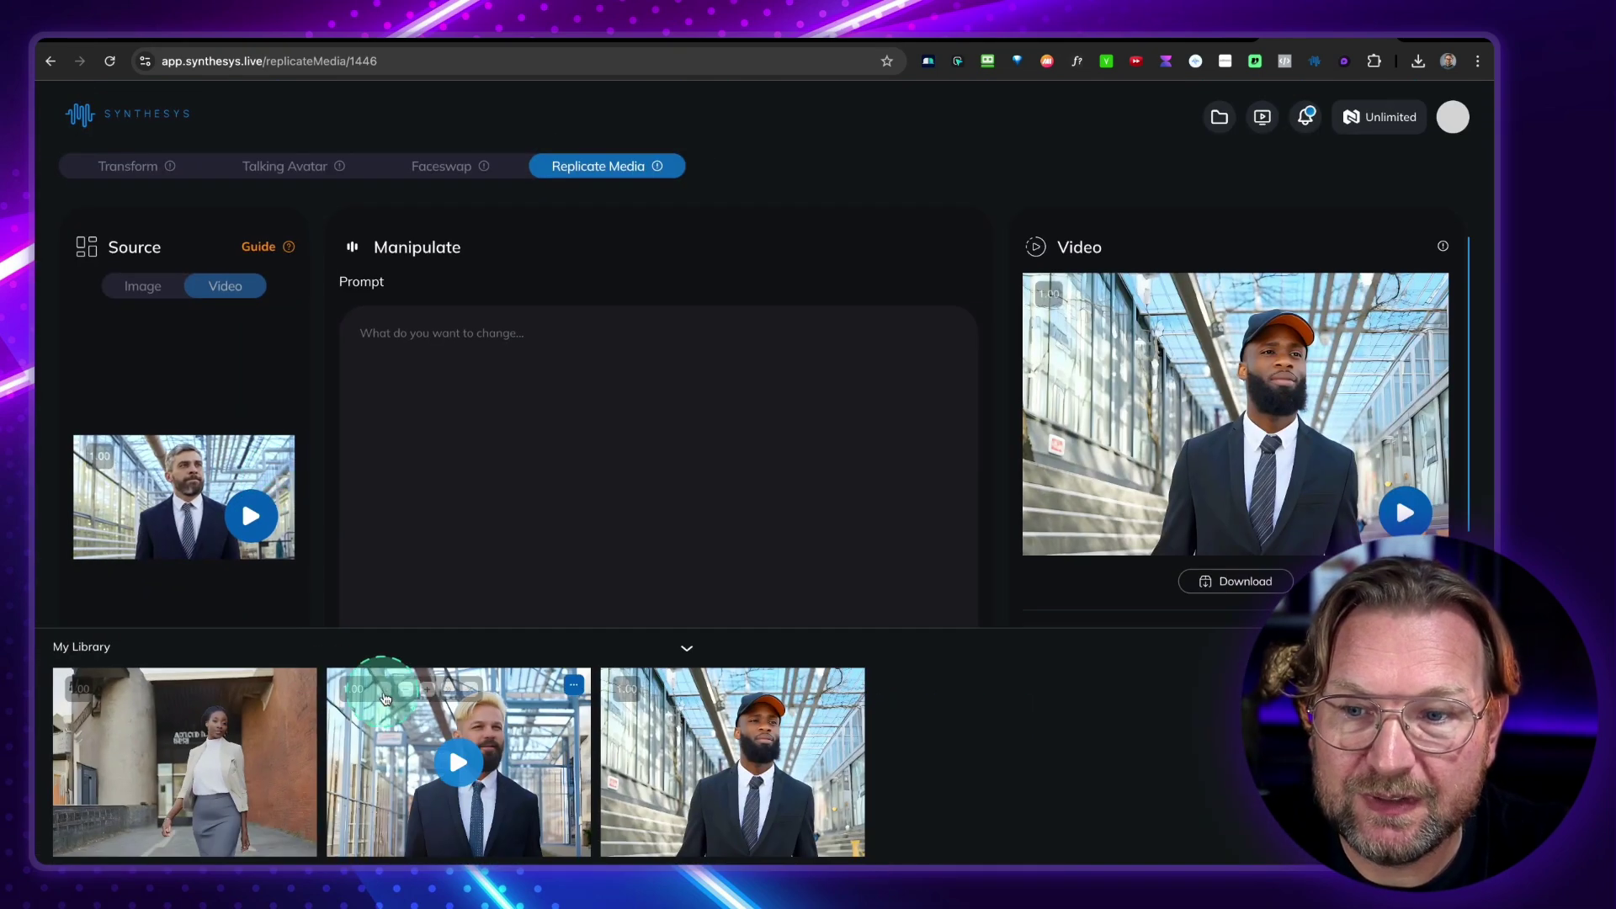
# Open the blond man's video from My Library and play its generated result.
pyautogui.click(388, 707)
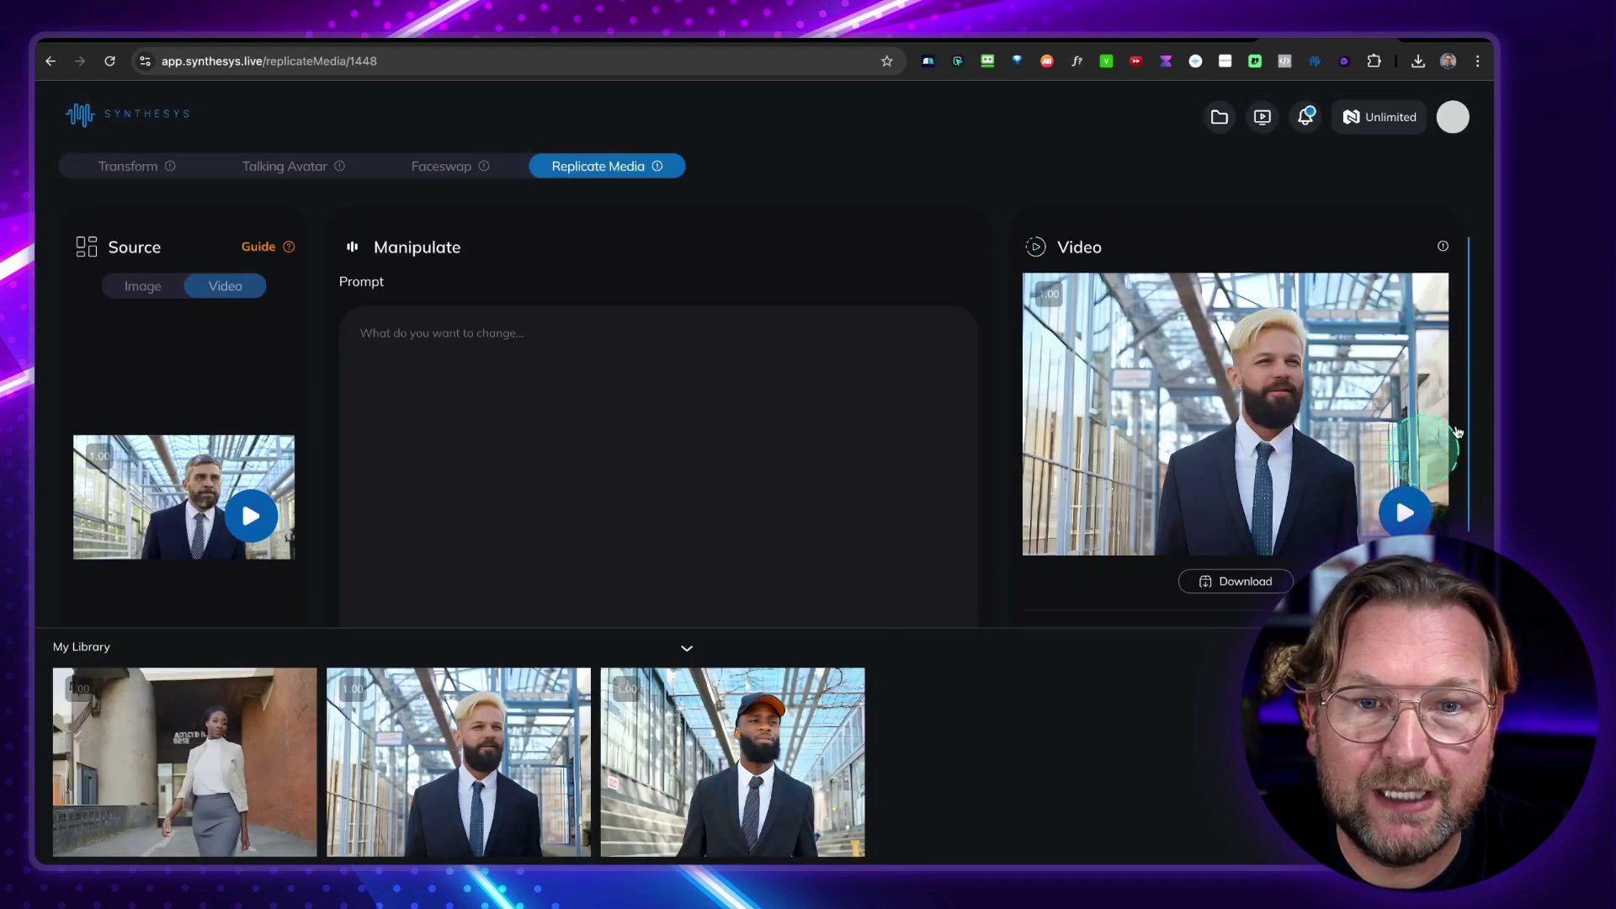
pyautogui.click(1405, 511)
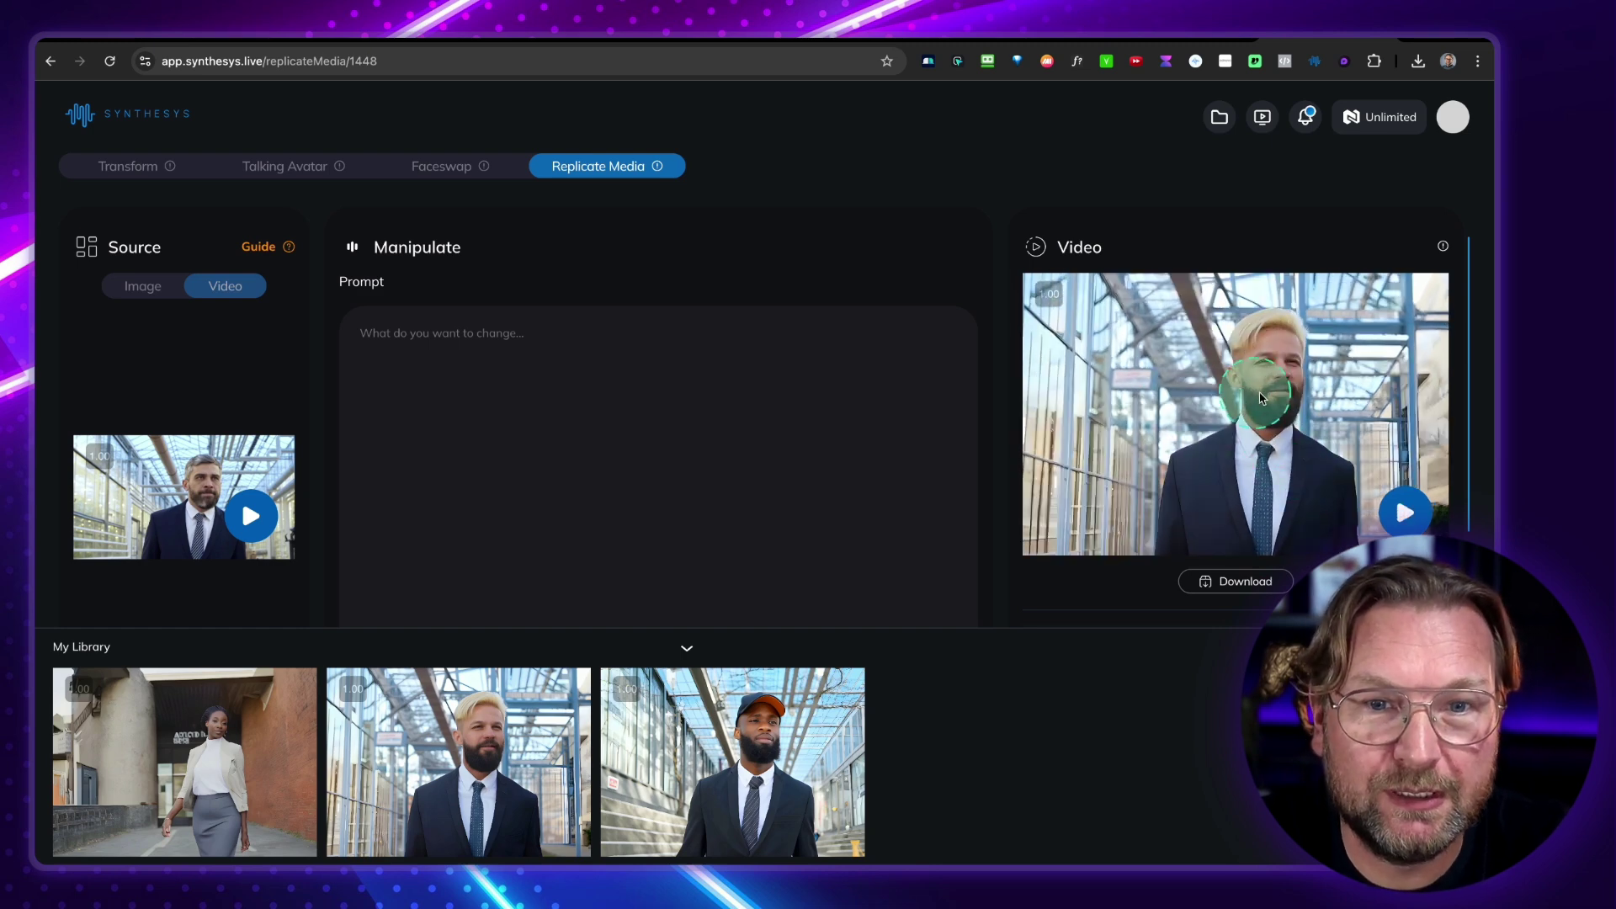
# Open the walking woman's video from My Library and play its source clip and generated result up close.
pyautogui.click(257, 771)
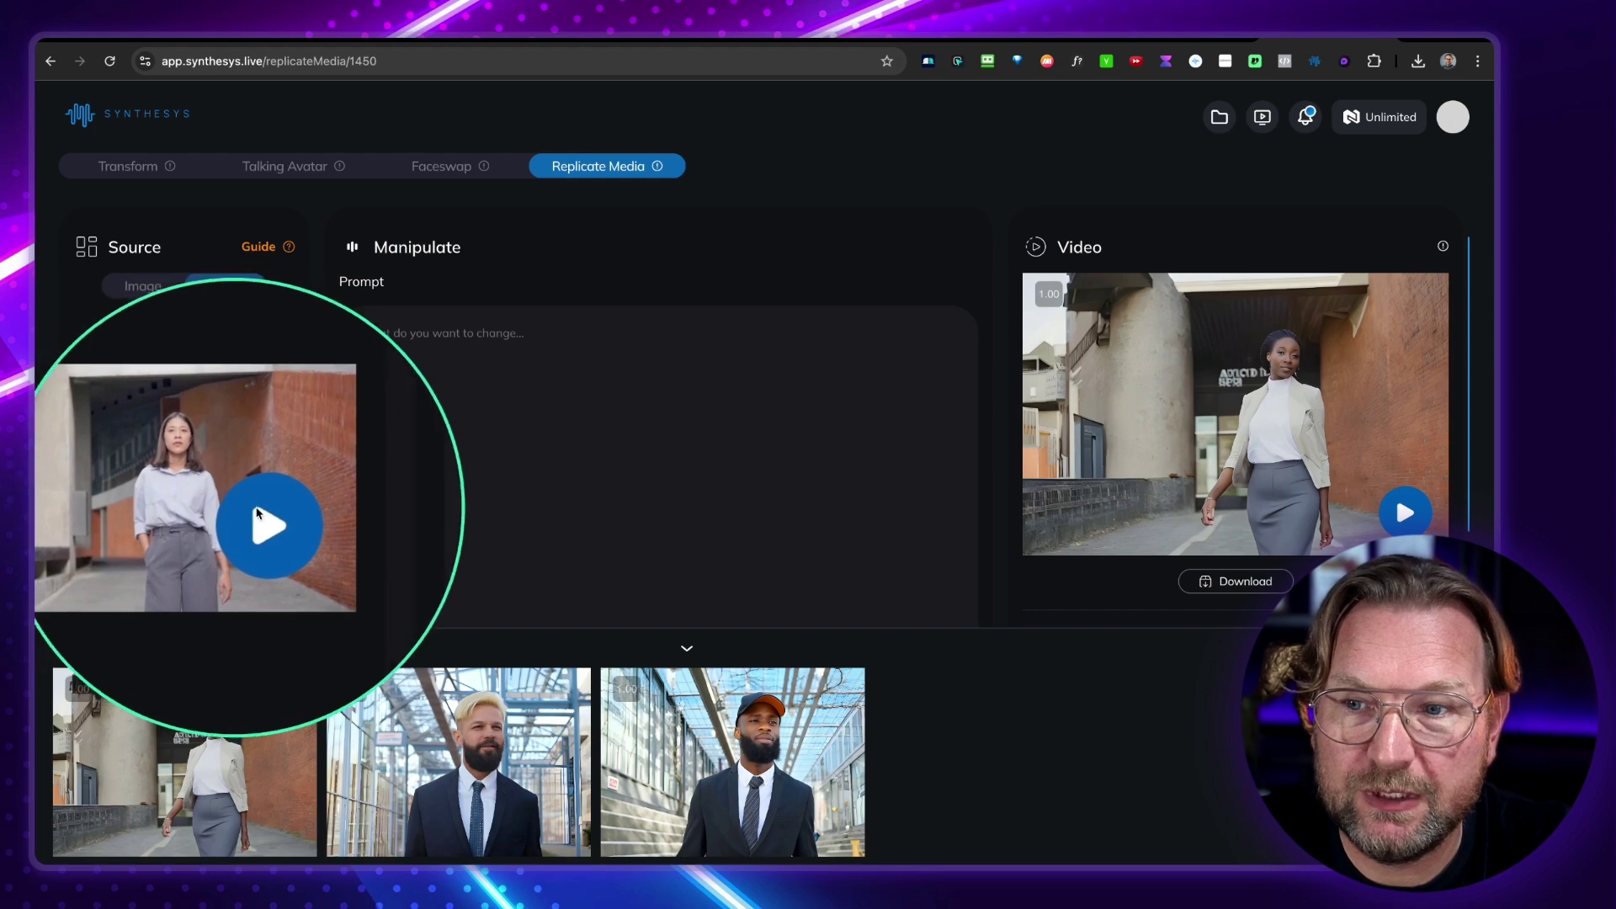
pyautogui.click(244, 505)
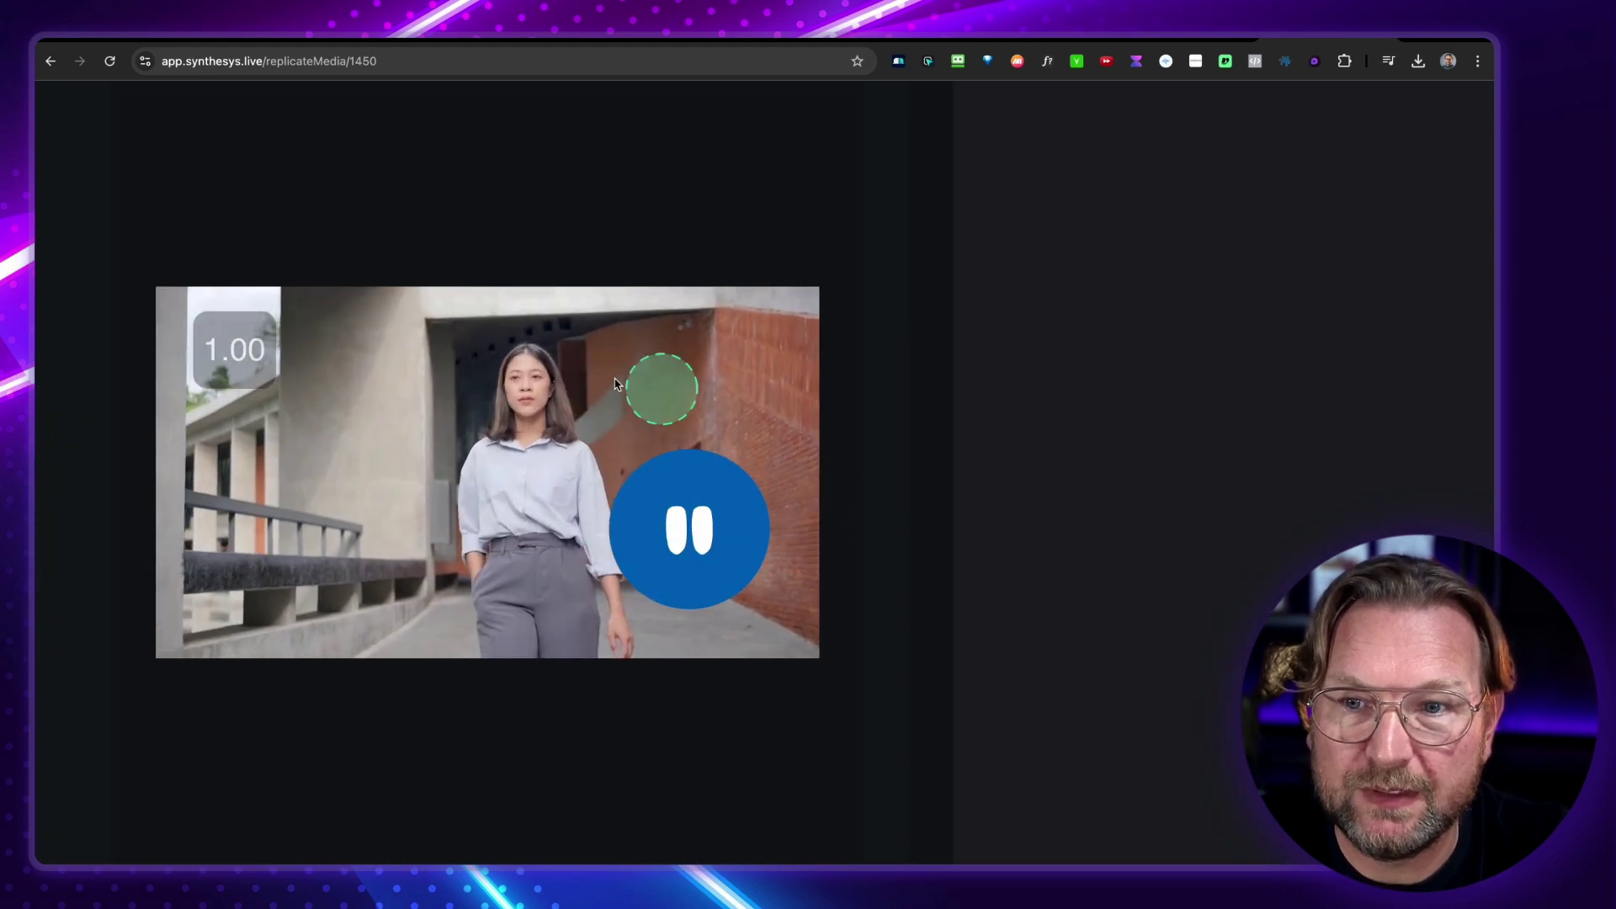
pyautogui.click(692, 537)
pyautogui.press('Escape')
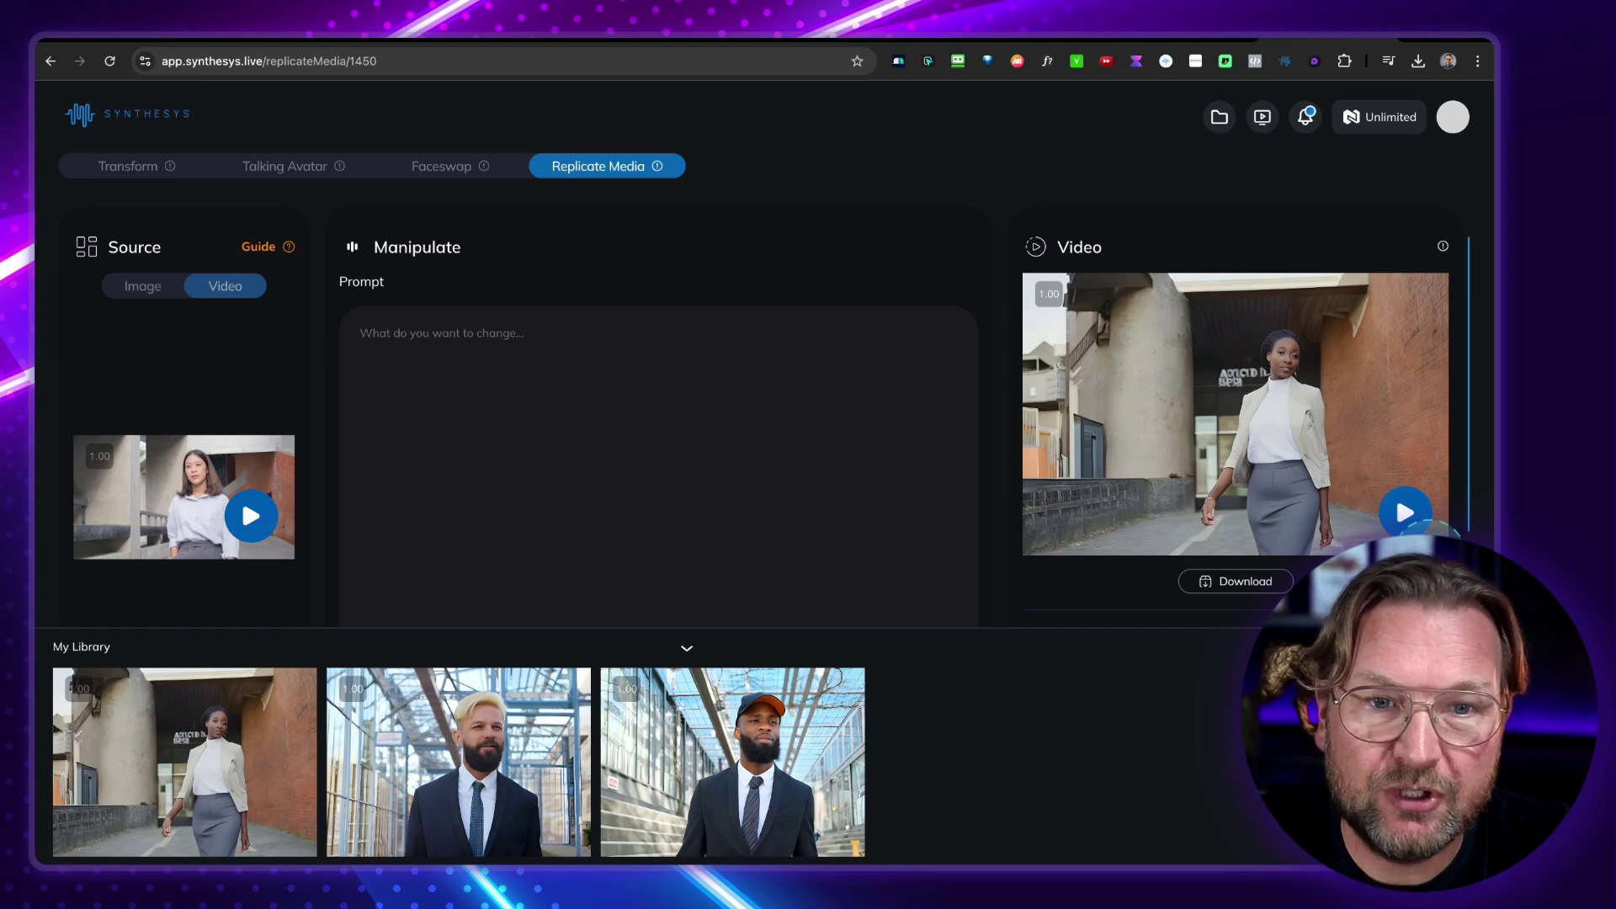
pyautogui.click(1342, 462)
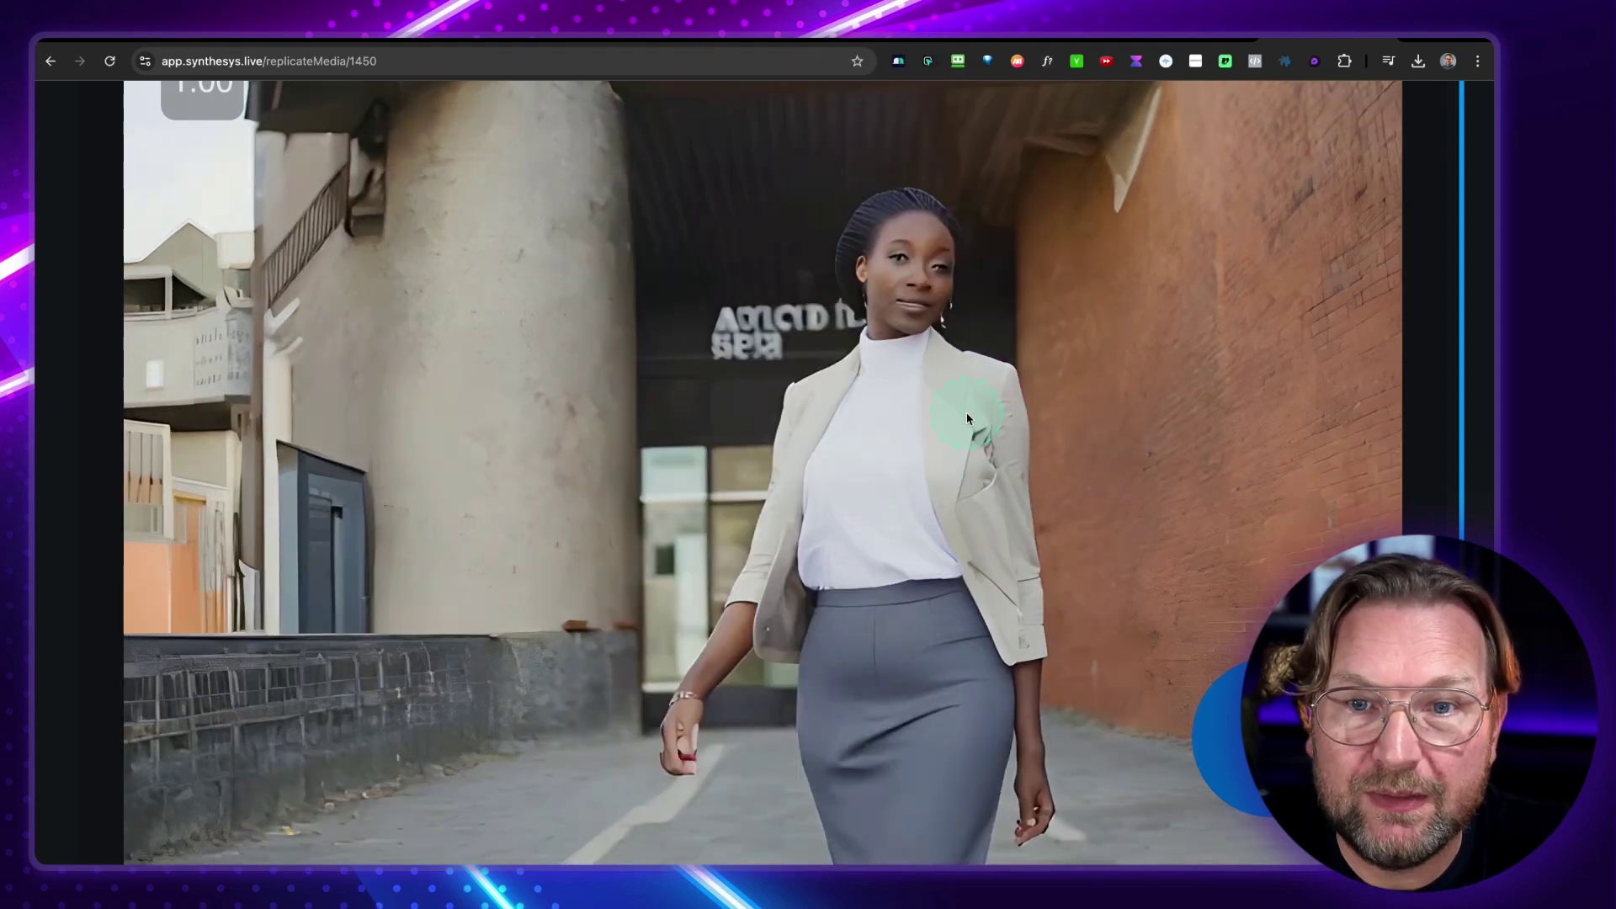
pyautogui.press('Escape')
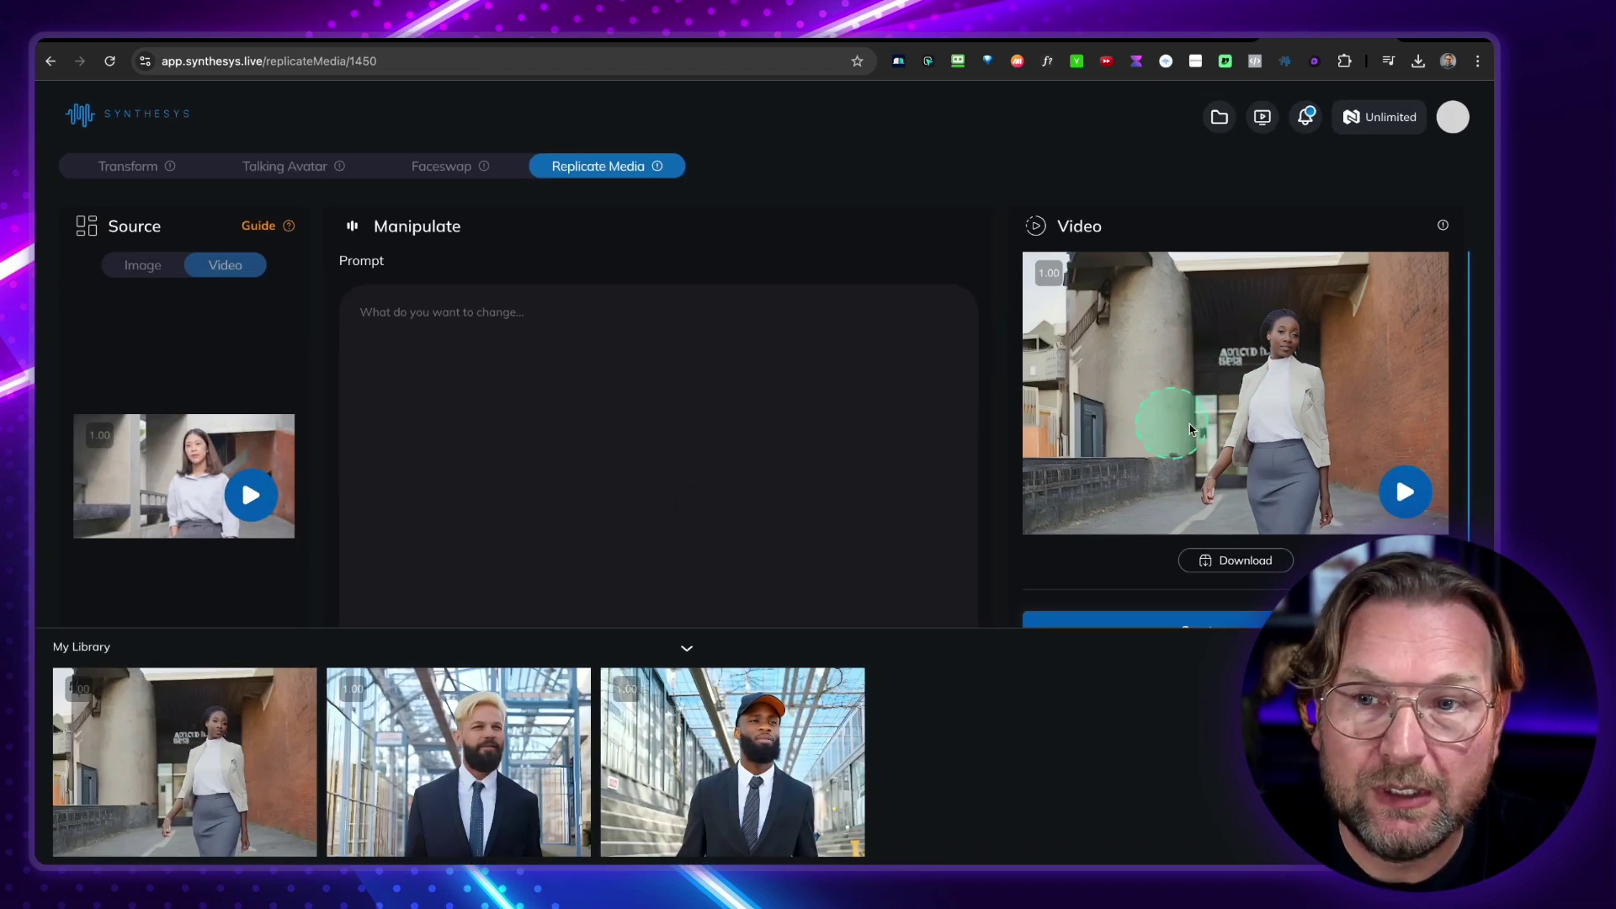
# Switch the Replicate Media source to Image and upload man-walking.jpg from the Downloads folder.
pyautogui.click(144, 268)
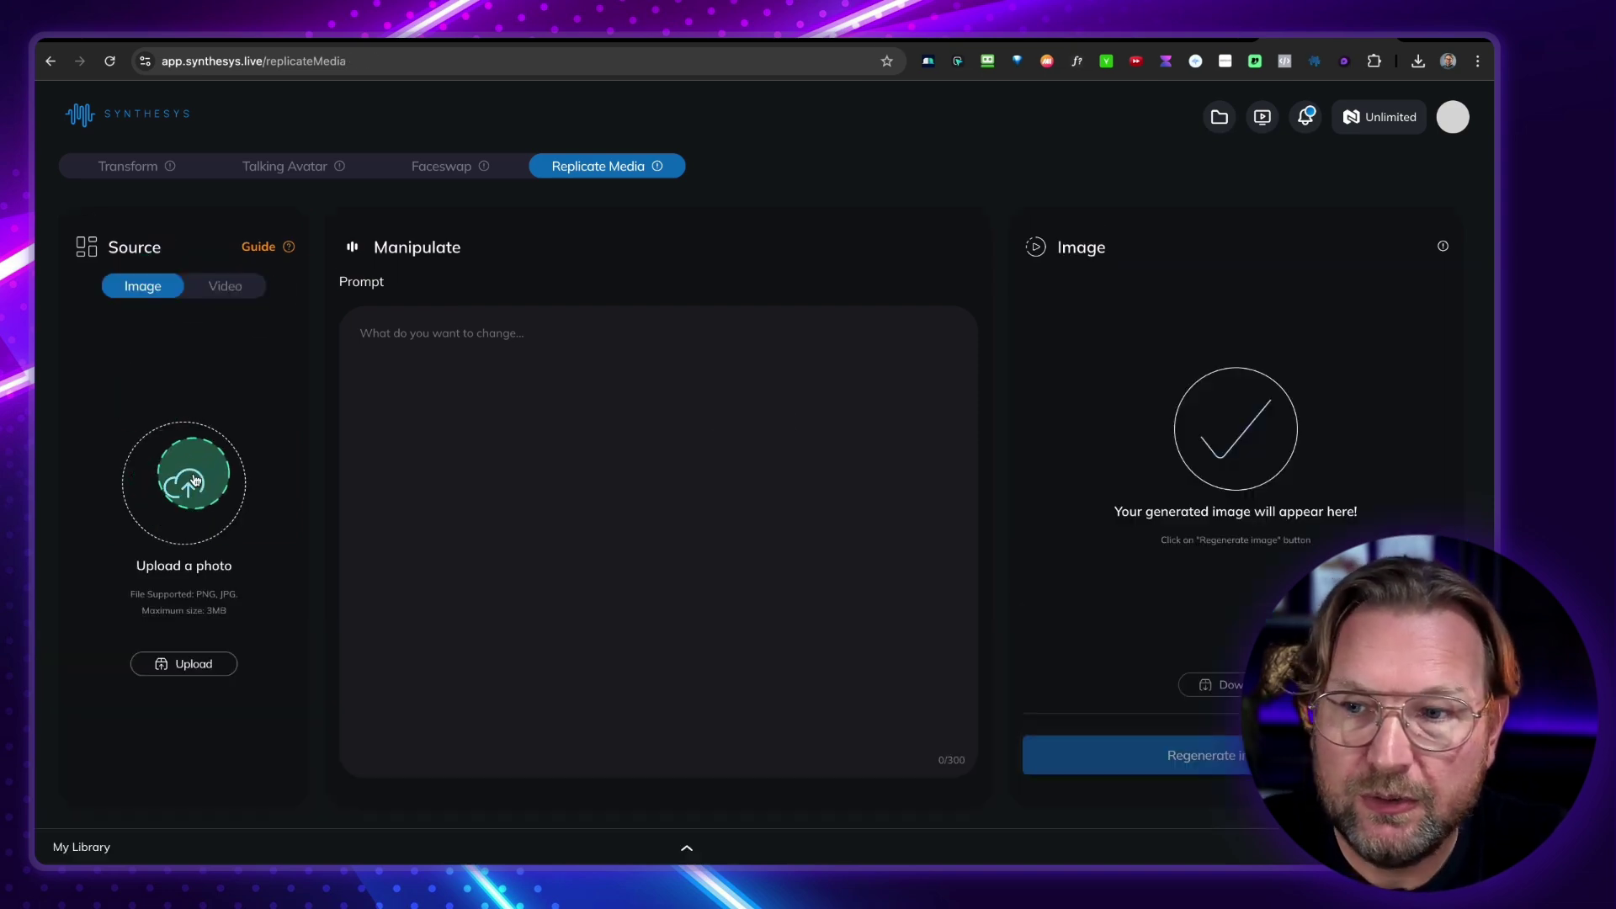
pyautogui.click(193, 481)
pyautogui.click(664, 407)
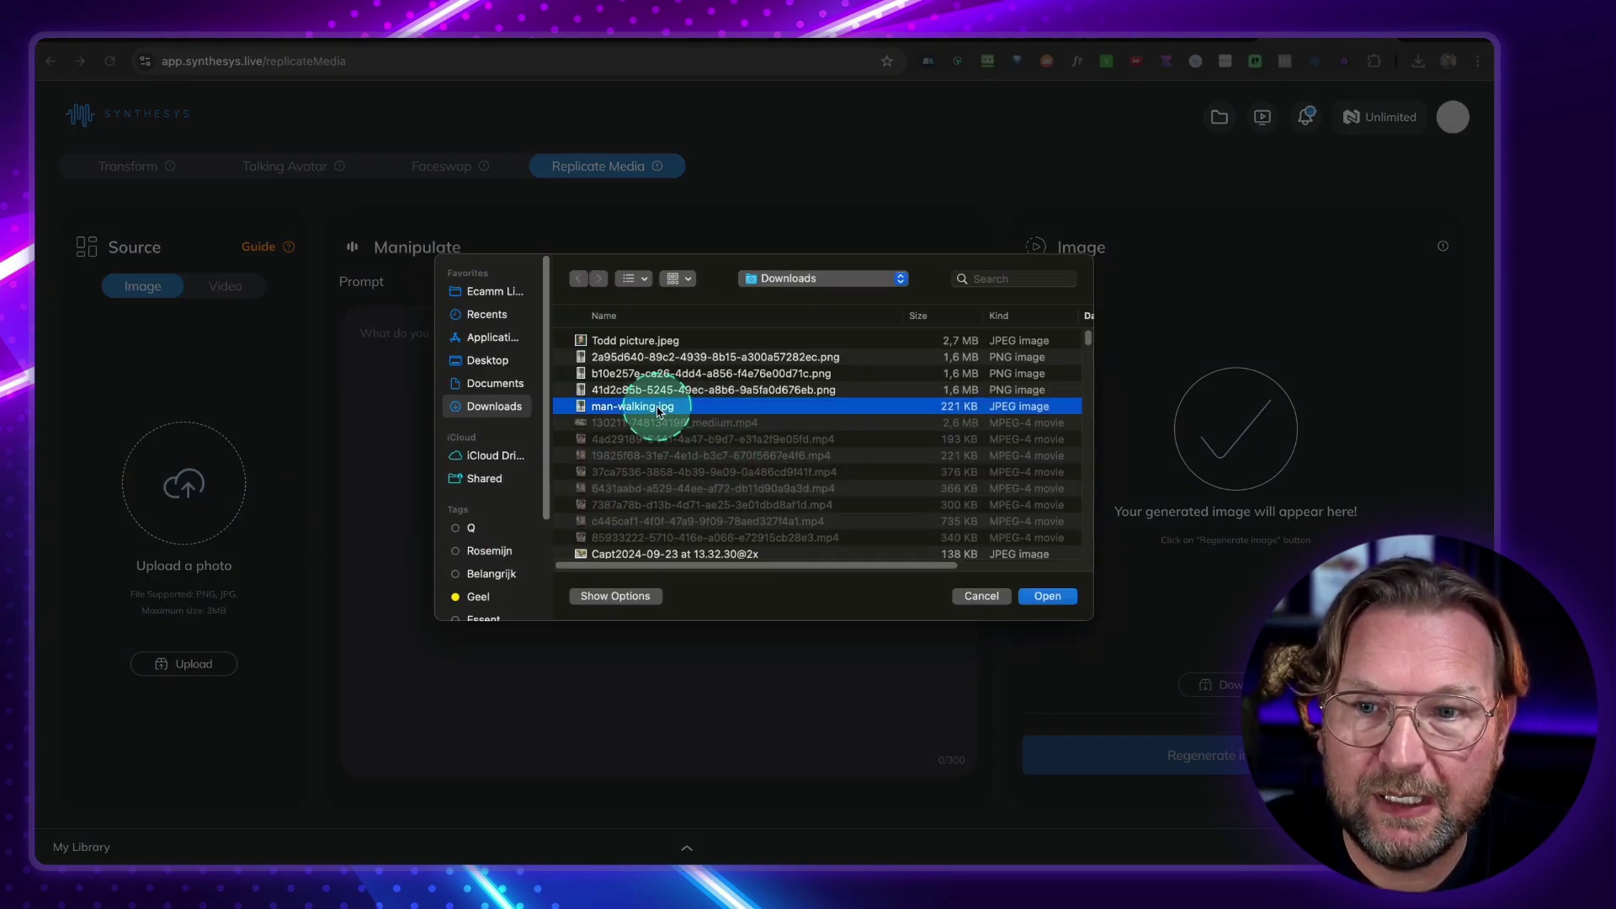
pyautogui.press('space')
pyautogui.press('space')
pyautogui.doubleClick(660, 411)
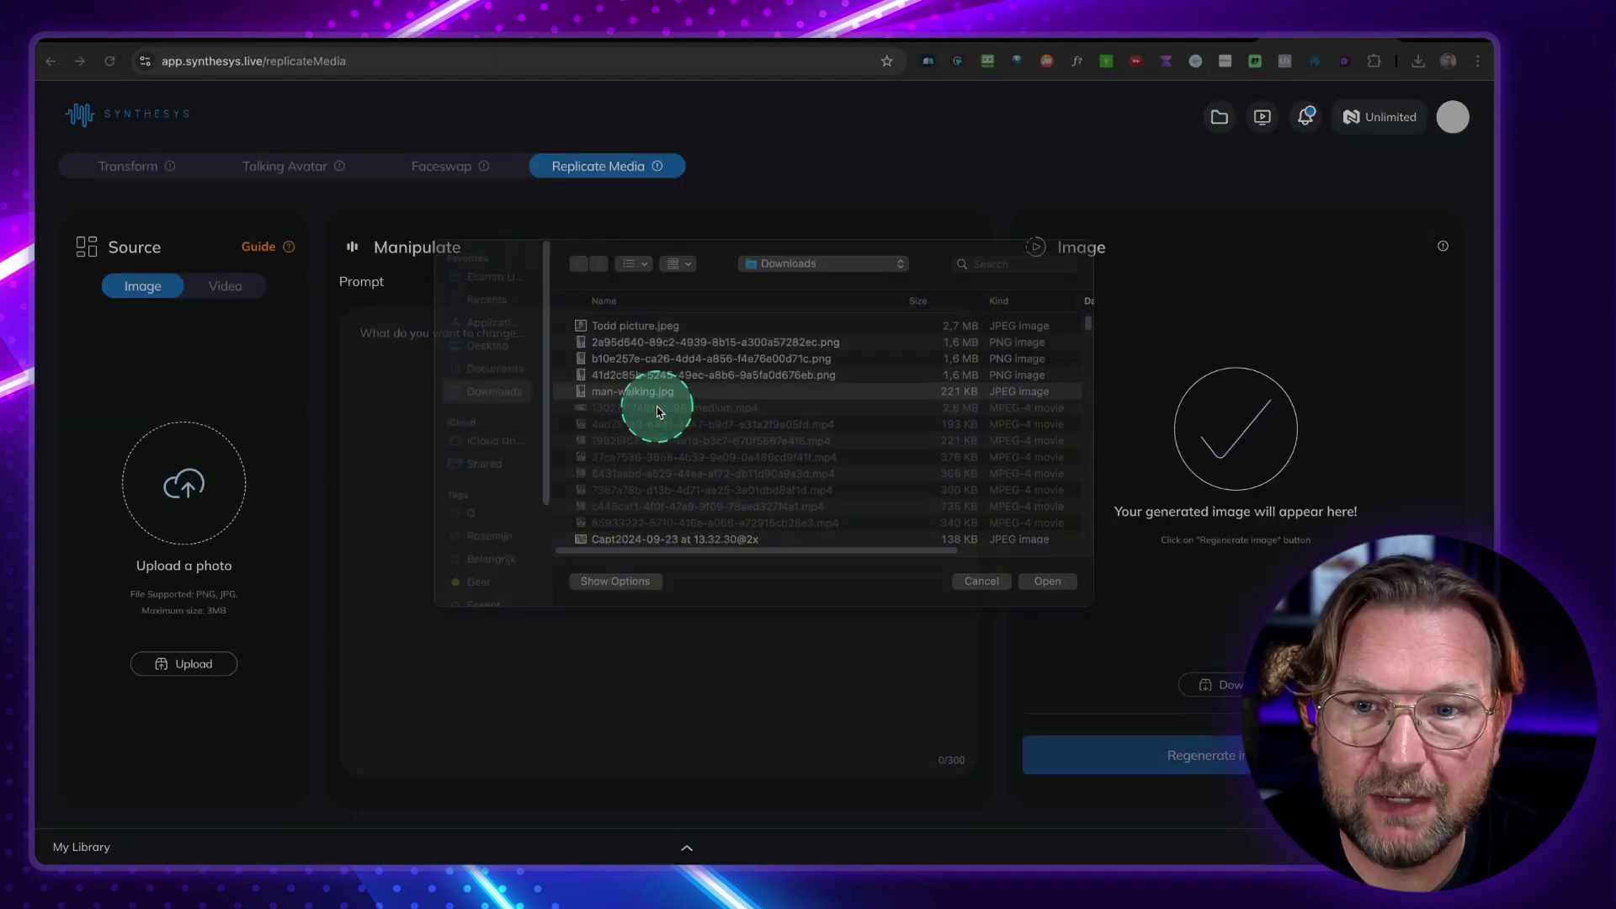
# Generate a new image with the prompt "Old man walking in new york" and expand My Library.
pyautogui.click(447, 341)
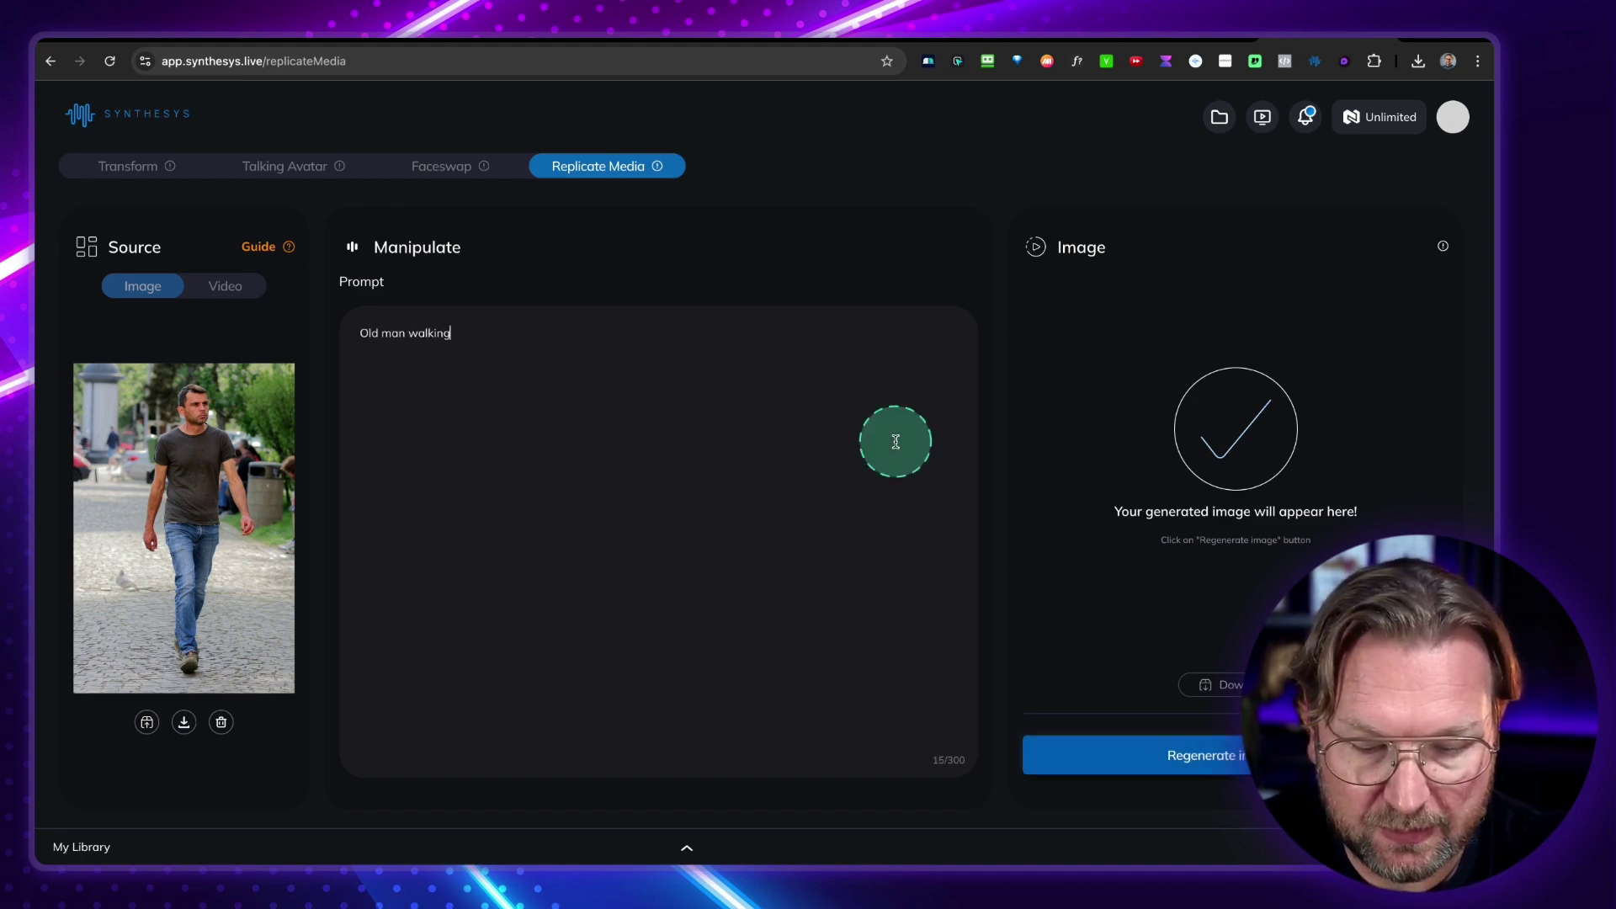
pyautogui.click(1170, 754)
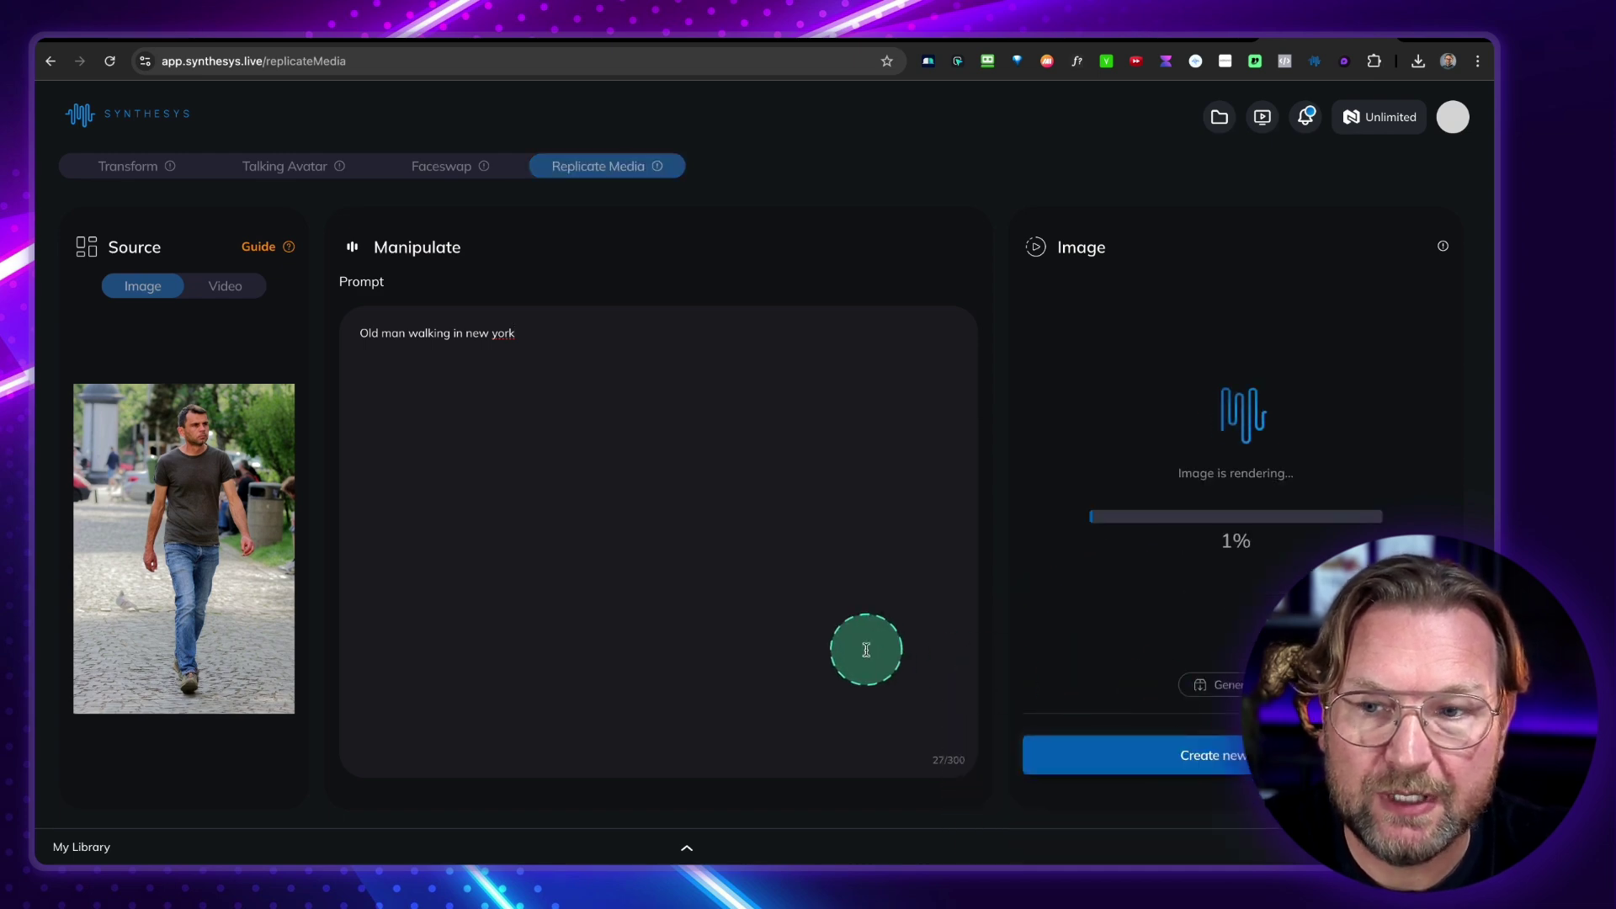
pyautogui.click(689, 846)
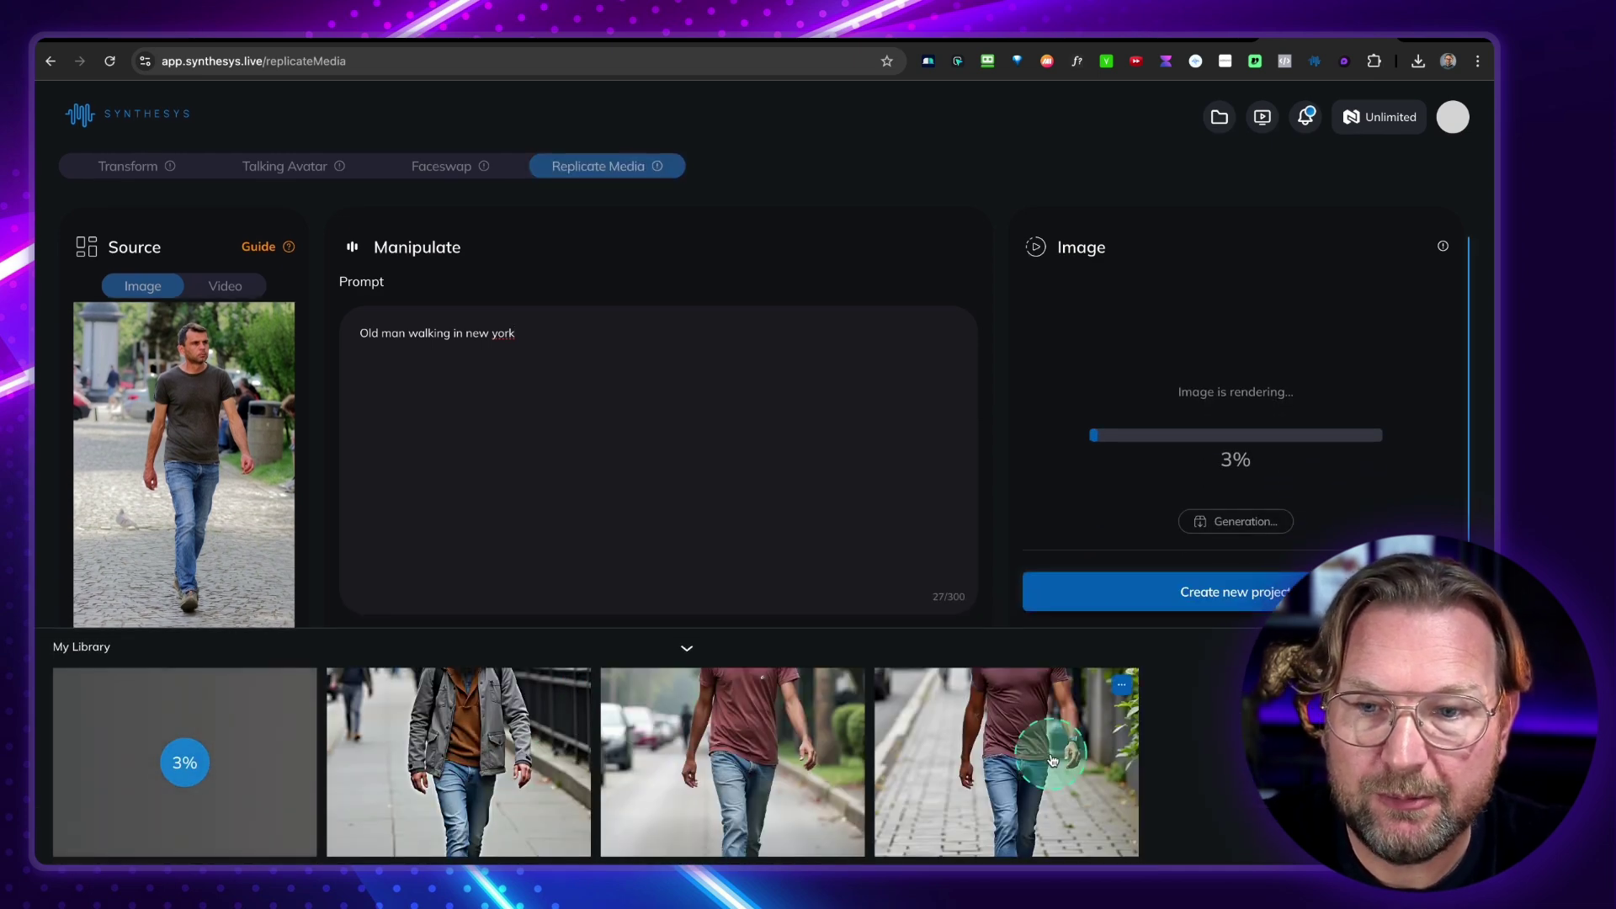
# Switch to Finder and preview the generated image b10e257e-ca26-4dd4-a856-f4e76e00d71c.png in Recents.
pyautogui.press('super+Tab')
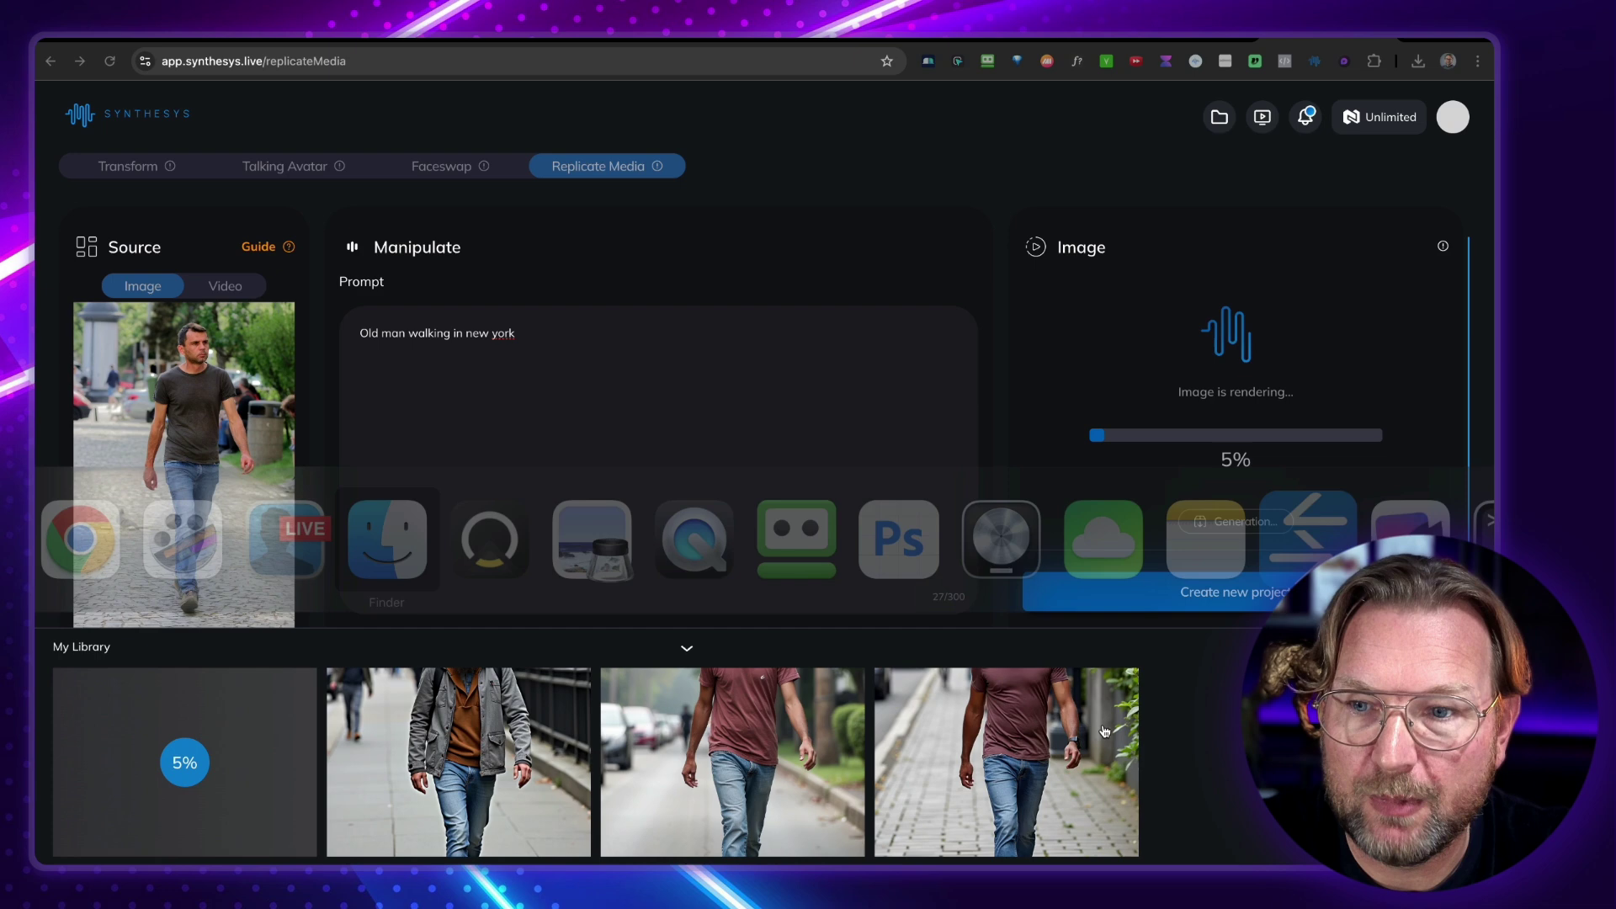
pyautogui.click(1251, 635)
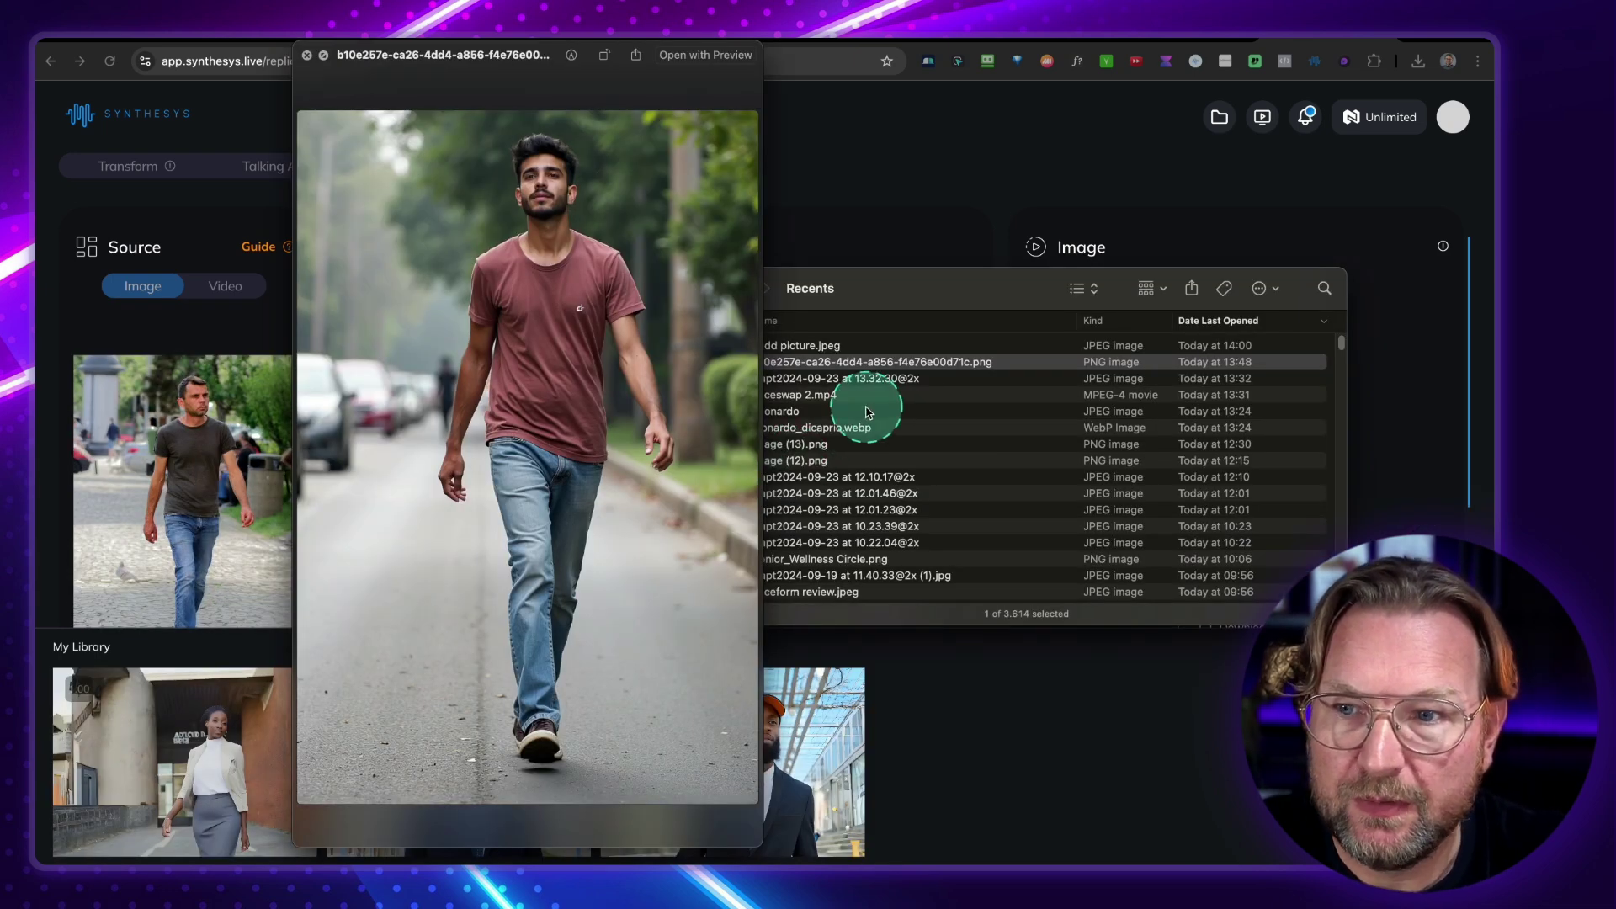
pyautogui.press('Down')
pyautogui.press('Up')
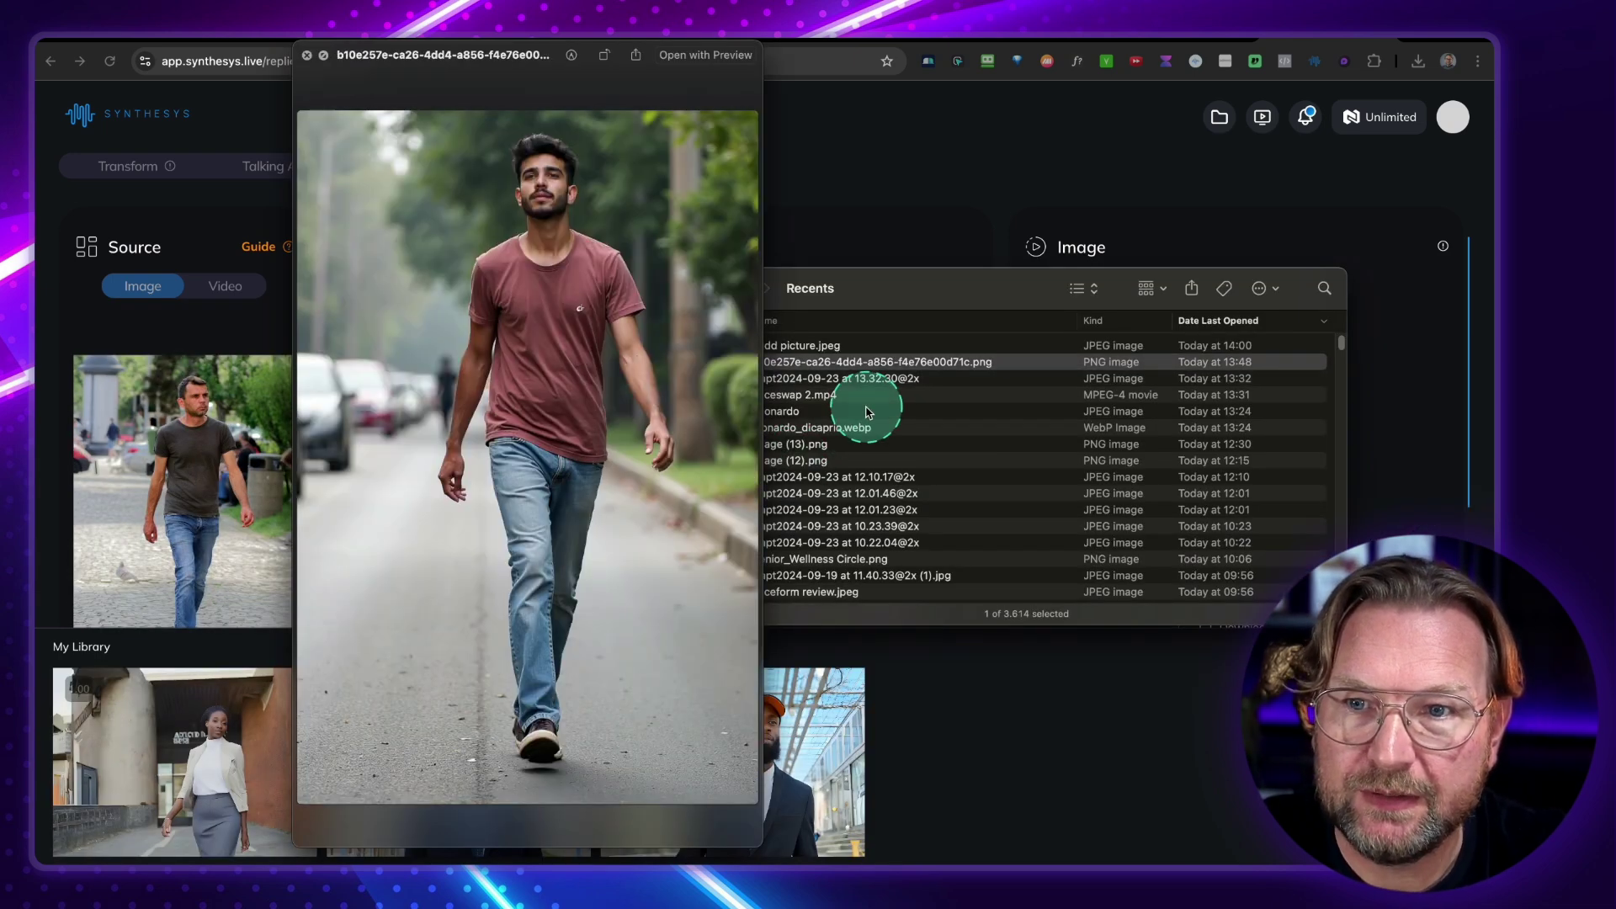
pyautogui.press('Up')
pyautogui.press('Down')
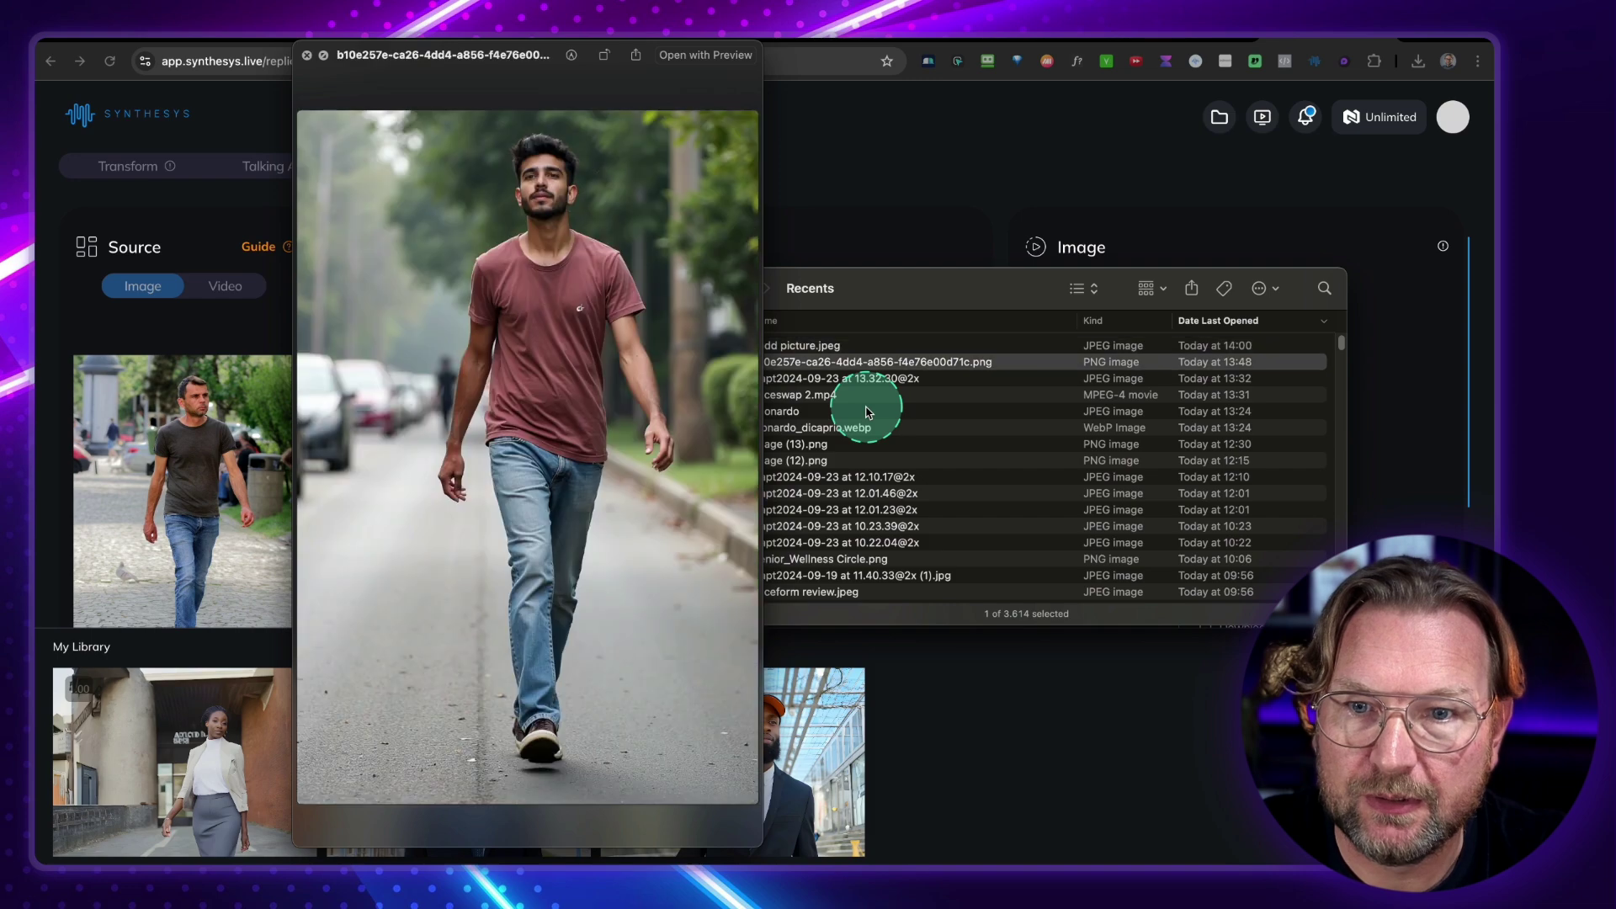
# Move the most recently opened JPEG picture in Recents to the trash.
pyautogui.press('Up')
pyautogui.press('super+BackSpace')
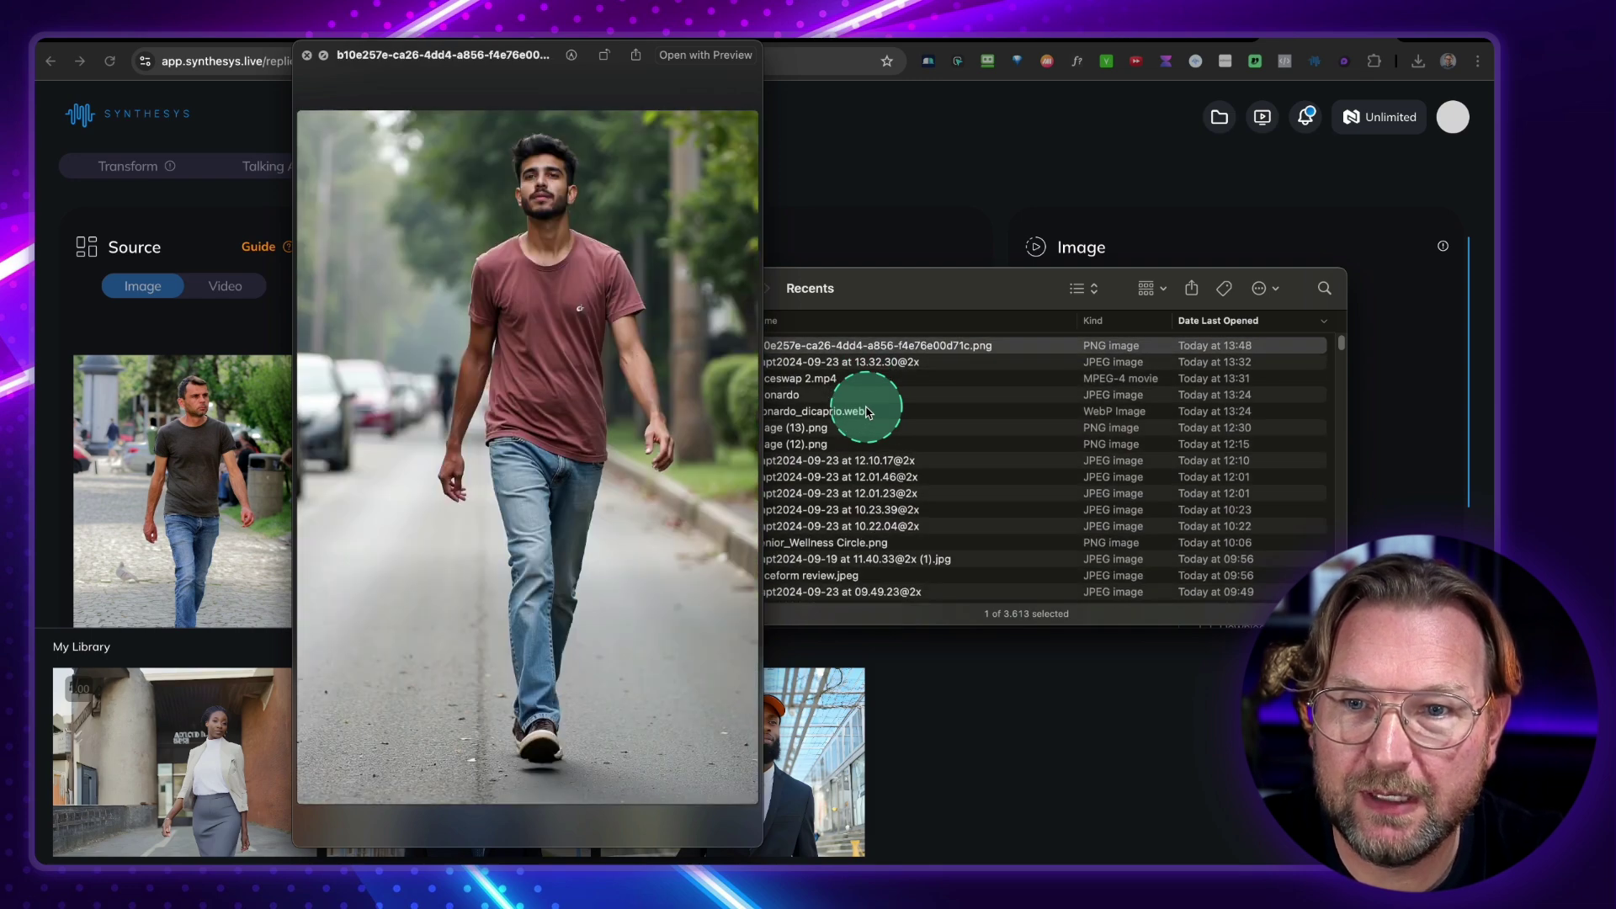
# Preview 2a95d640-89c2-4939-8b15-a300a57282ec.png from the Downloads folder and compare it with the source photo.
pyautogui.press('space')
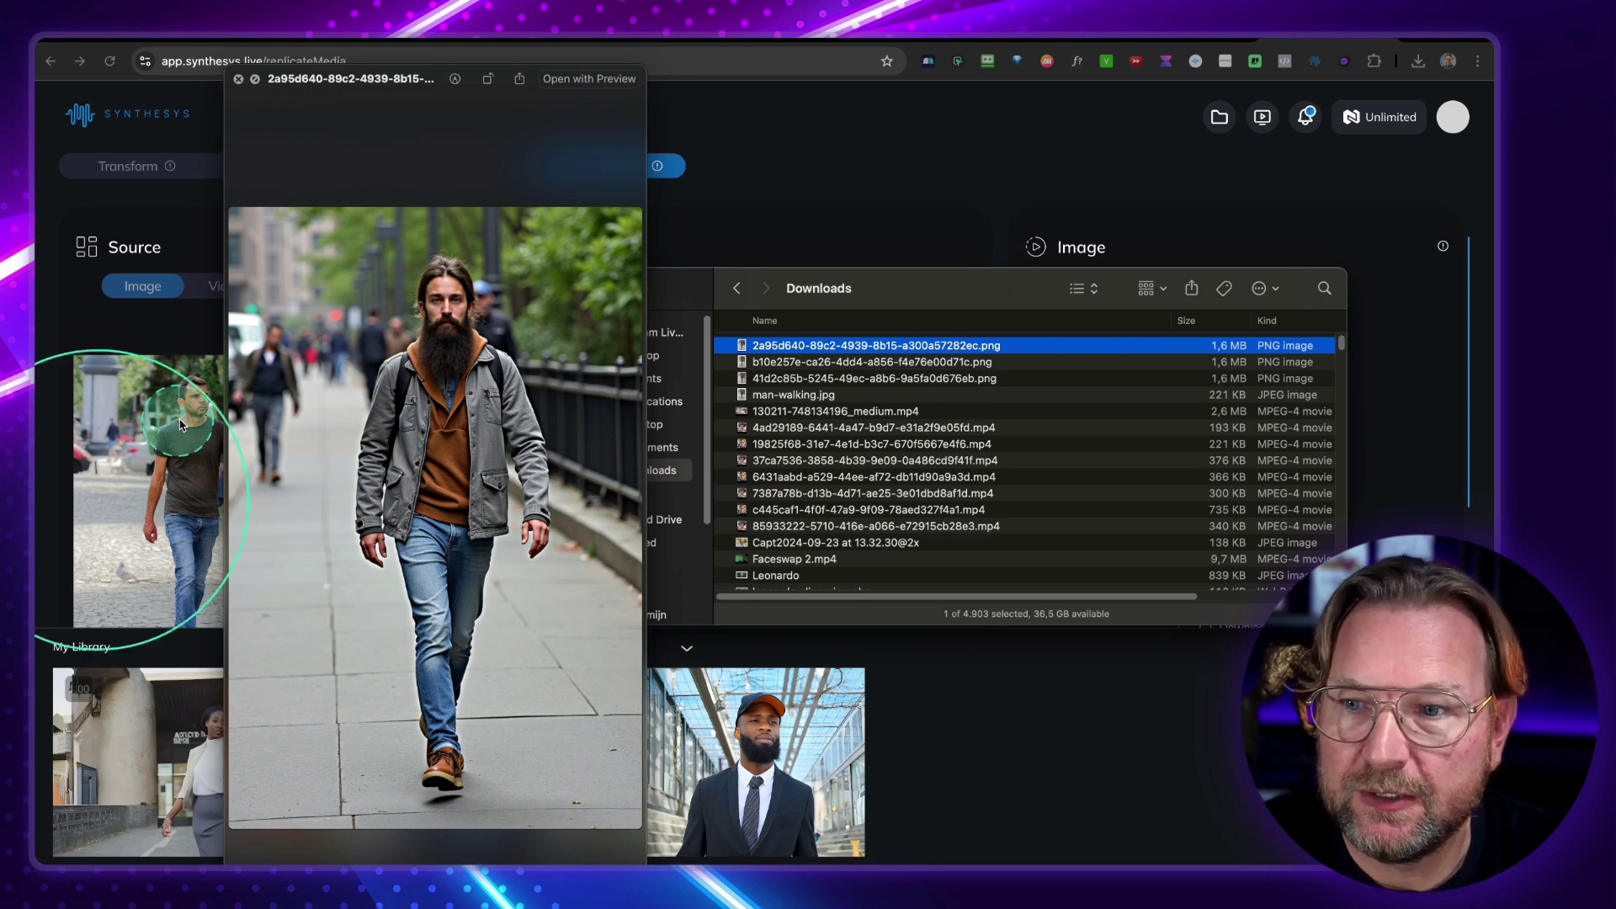
pyautogui.press('super')
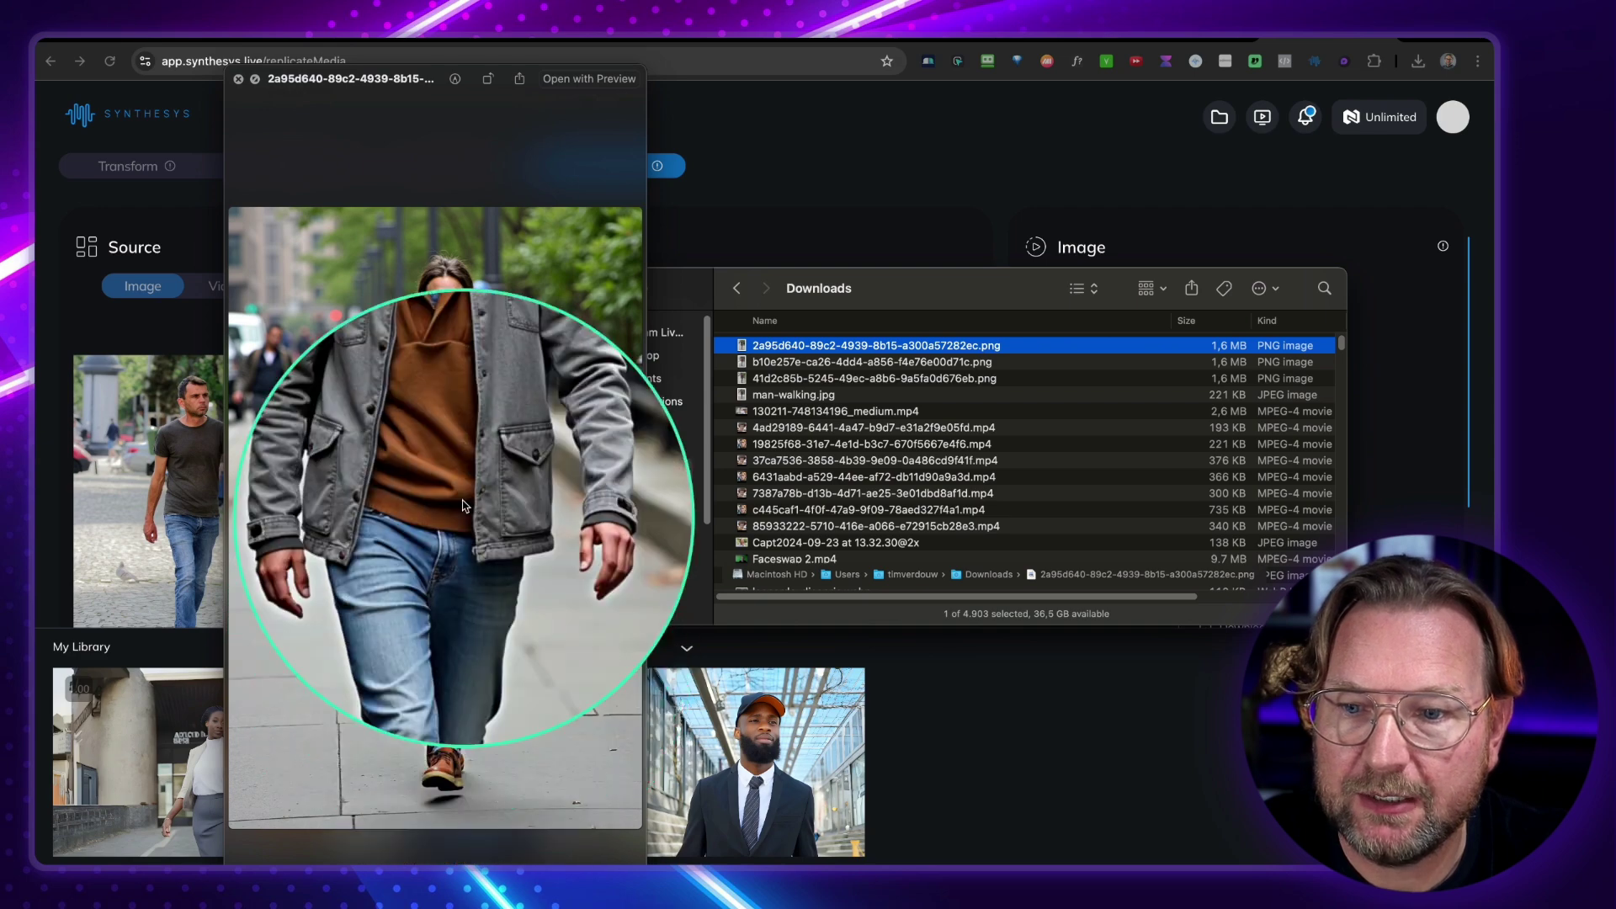
pyautogui.press('super')
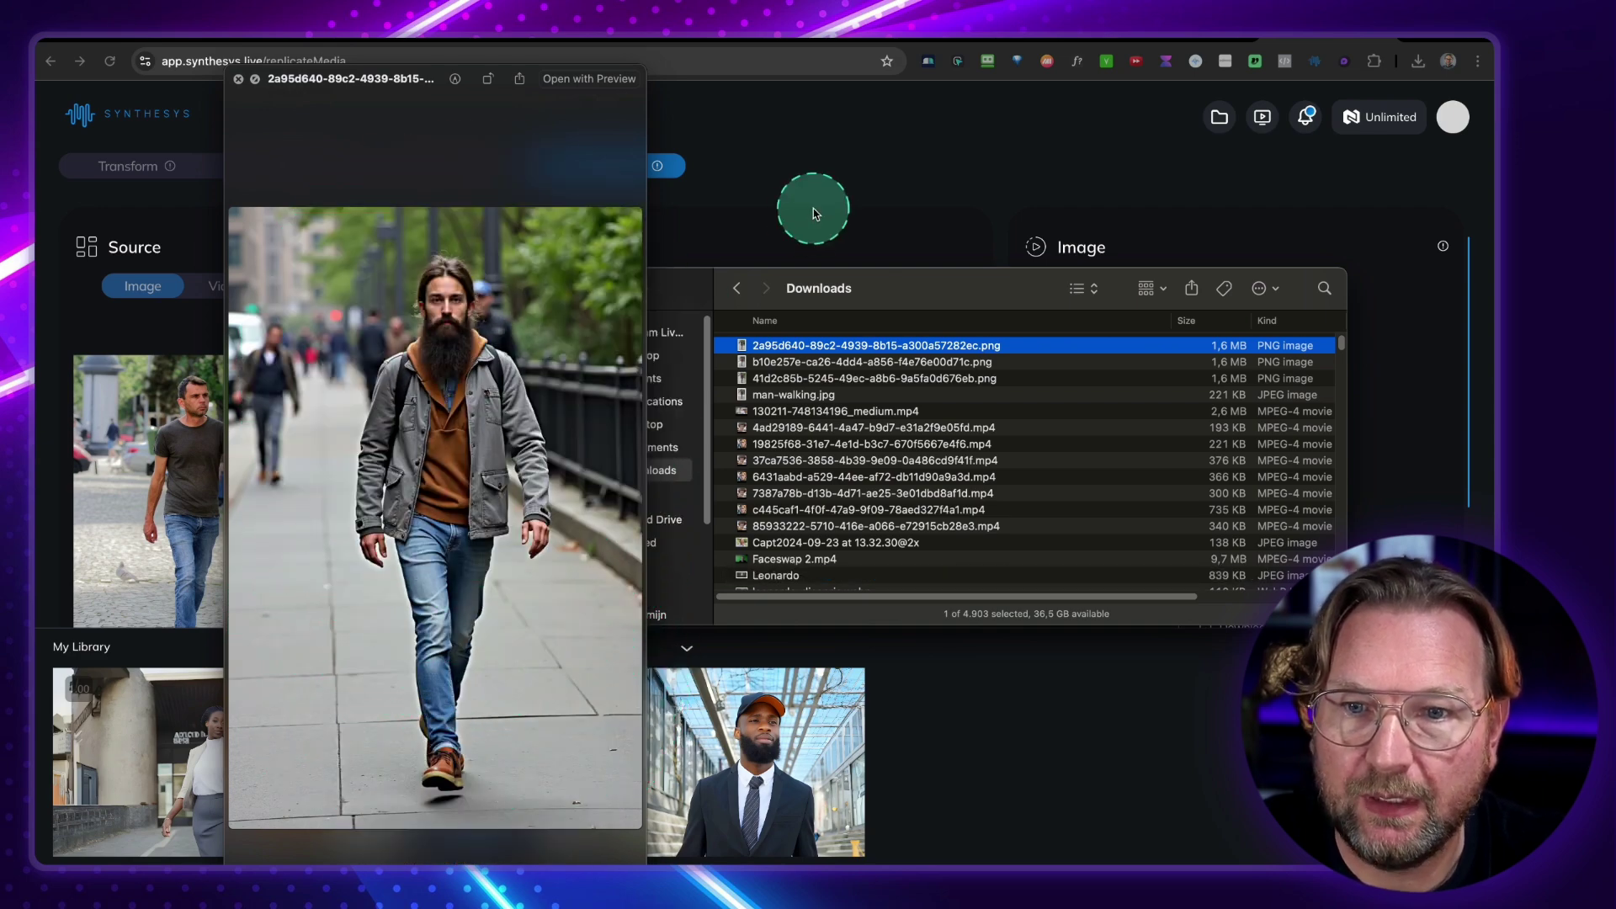
# Page through the previews of the three generated PNG images and man-walking.jpg in Downloads to compare them.
pyautogui.press('Down')
pyautogui.press('Down')
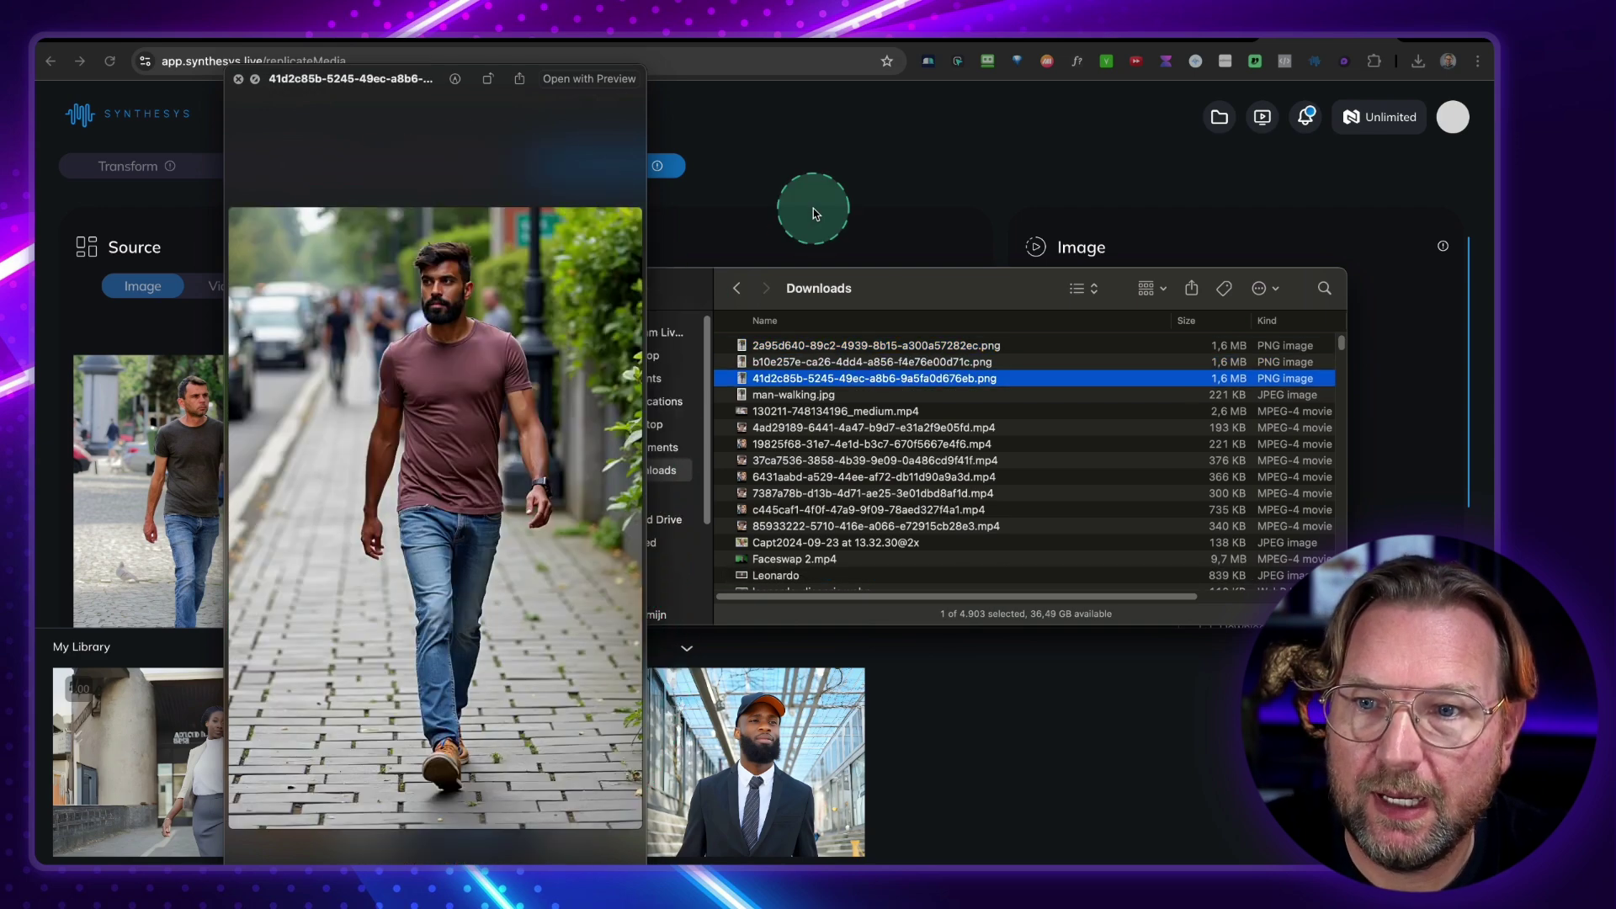
pyautogui.press('Up')
pyautogui.press('Up')
pyautogui.press('Down')
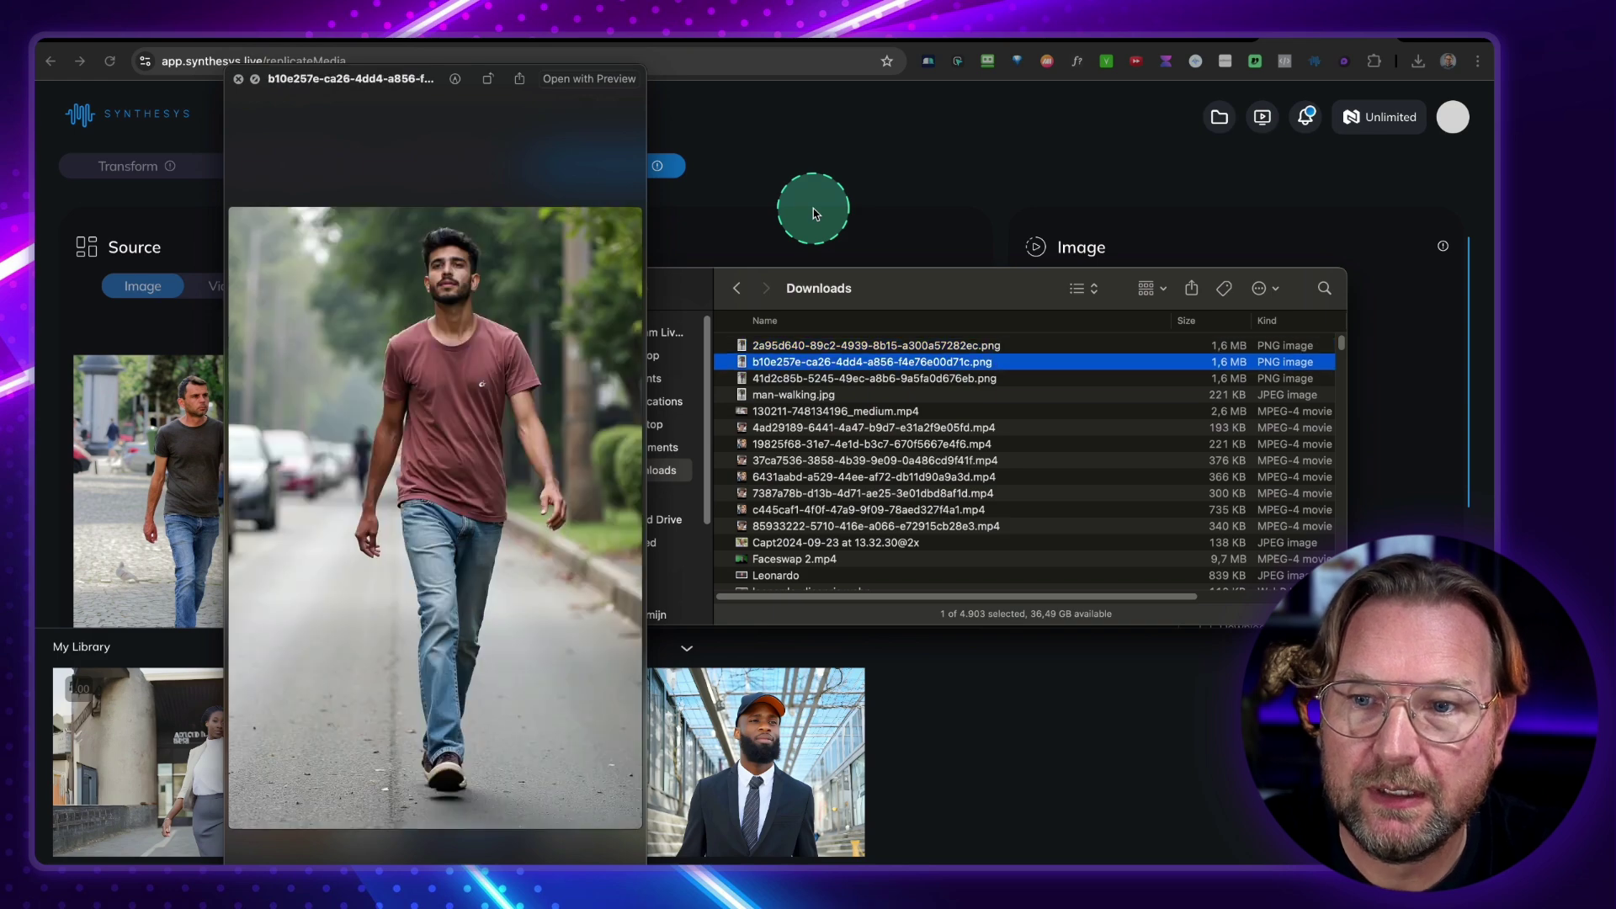
pyautogui.press('Down')
pyautogui.press('Down')
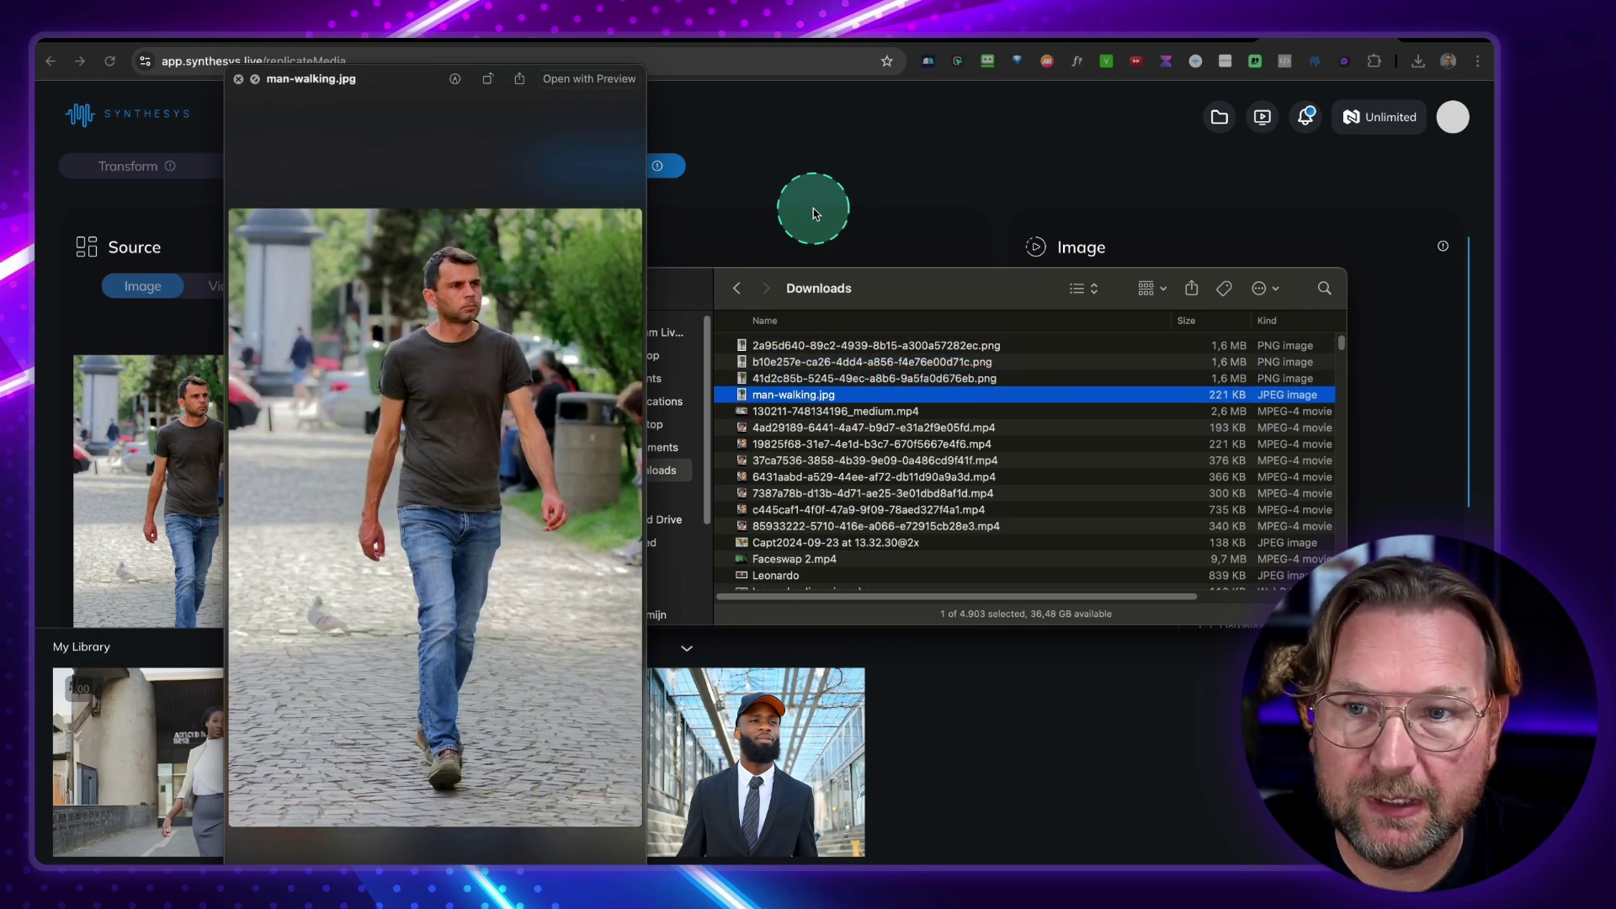
pyautogui.press('Up')
pyautogui.press('Up')
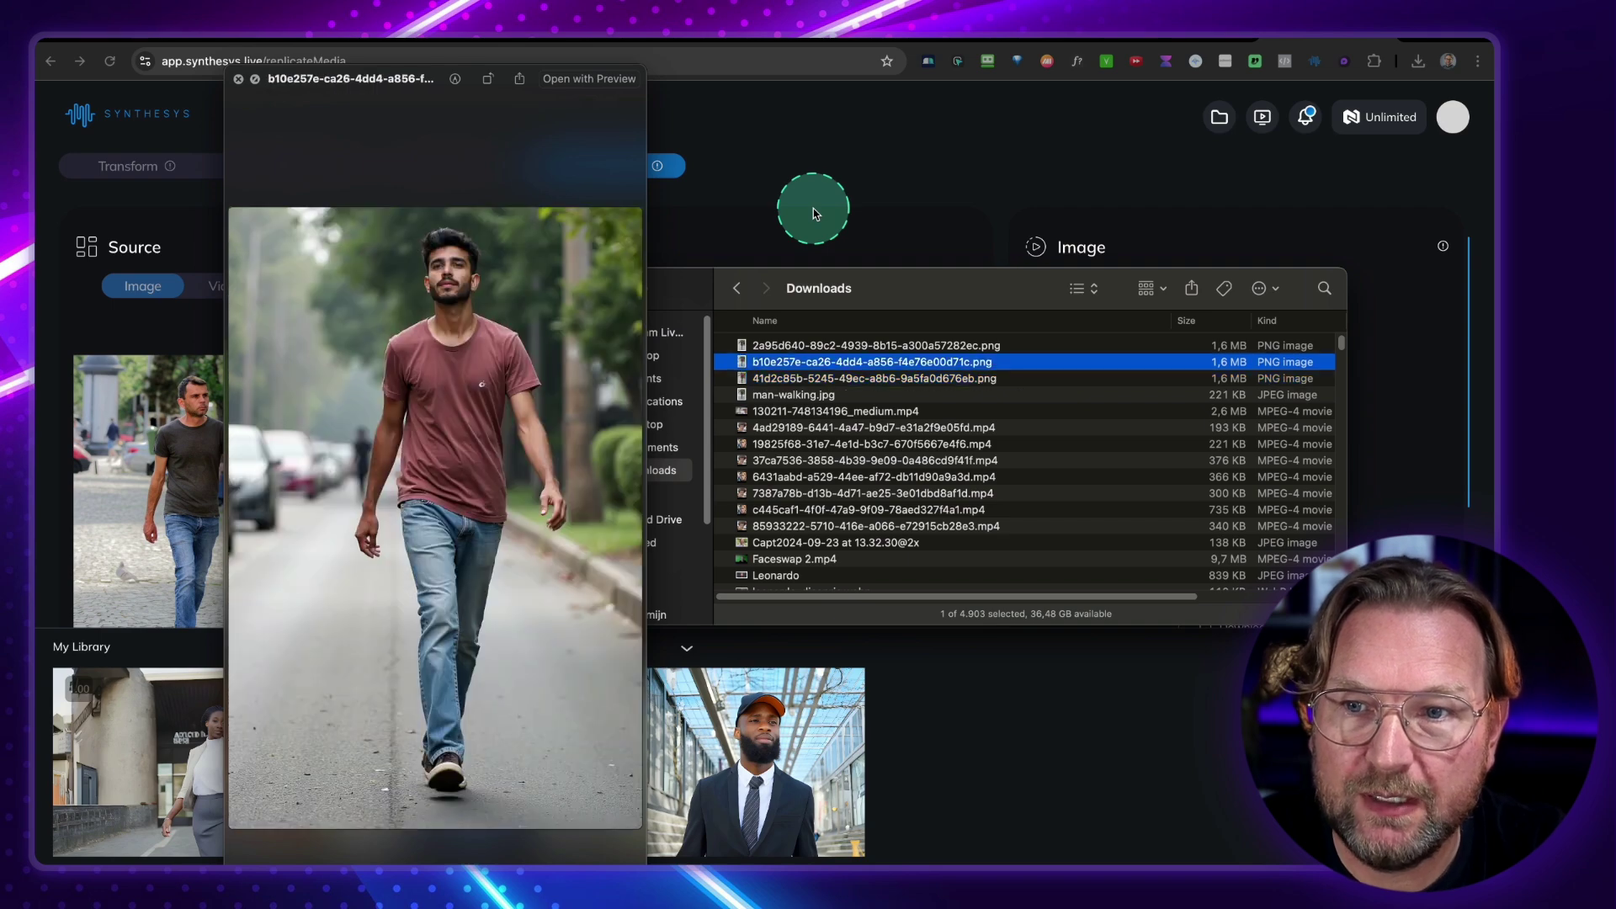
# Preview 2a95d640-89c2-4939-8b15-a300a57282ec.png once more, then close the preview and return to the Replicate Media page.
pyautogui.press('Up')
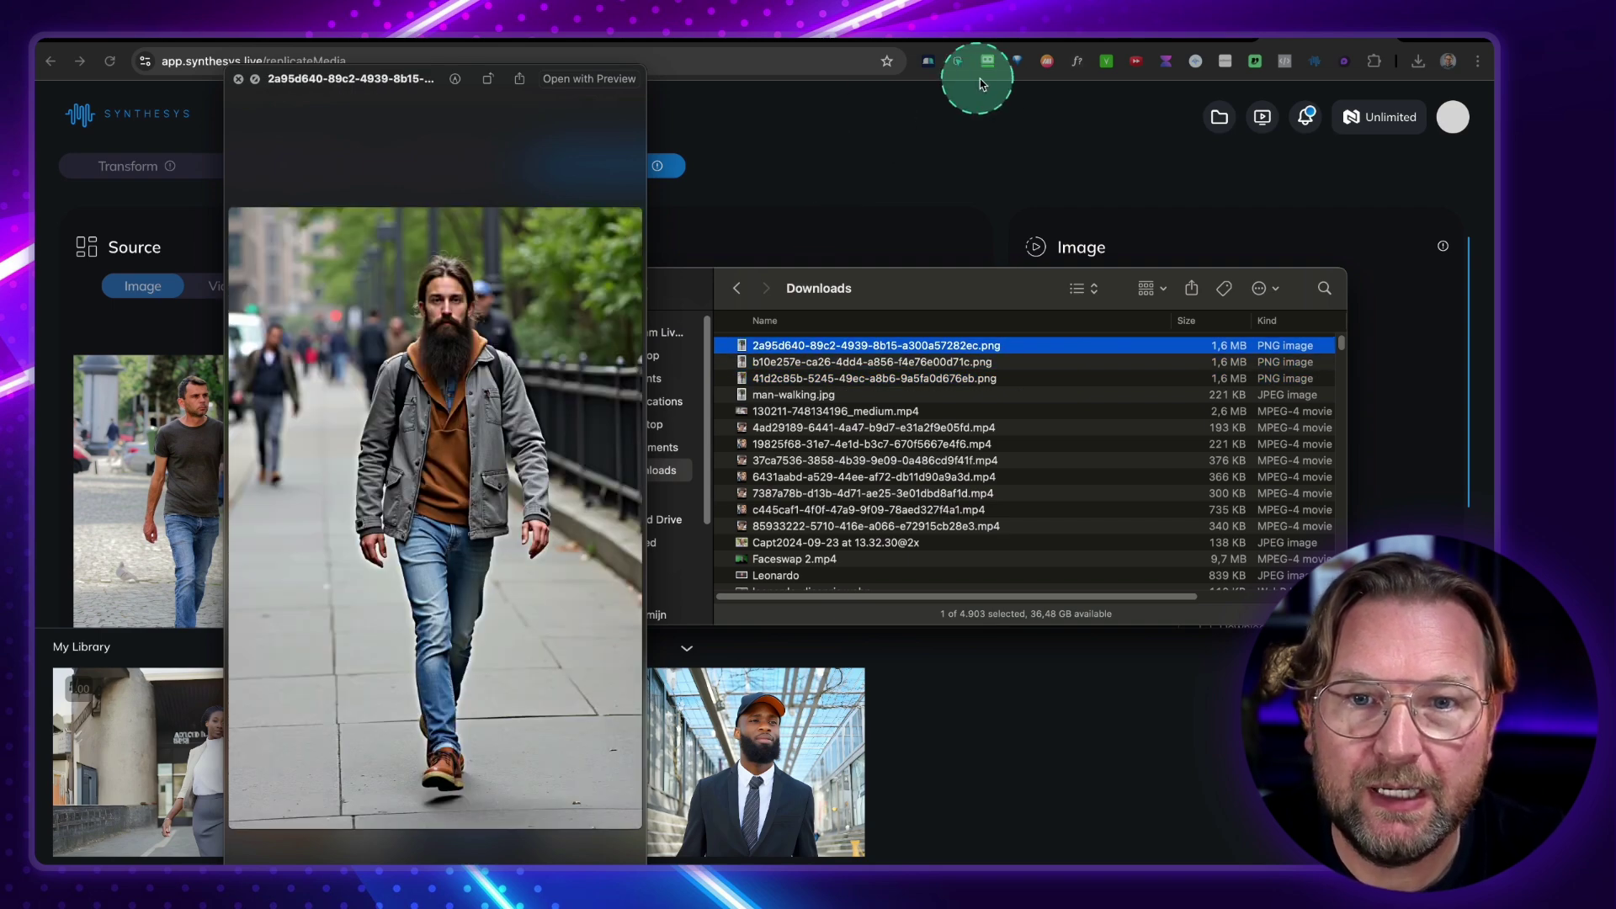
pyautogui.press('Escape')
pyautogui.press('Escape')
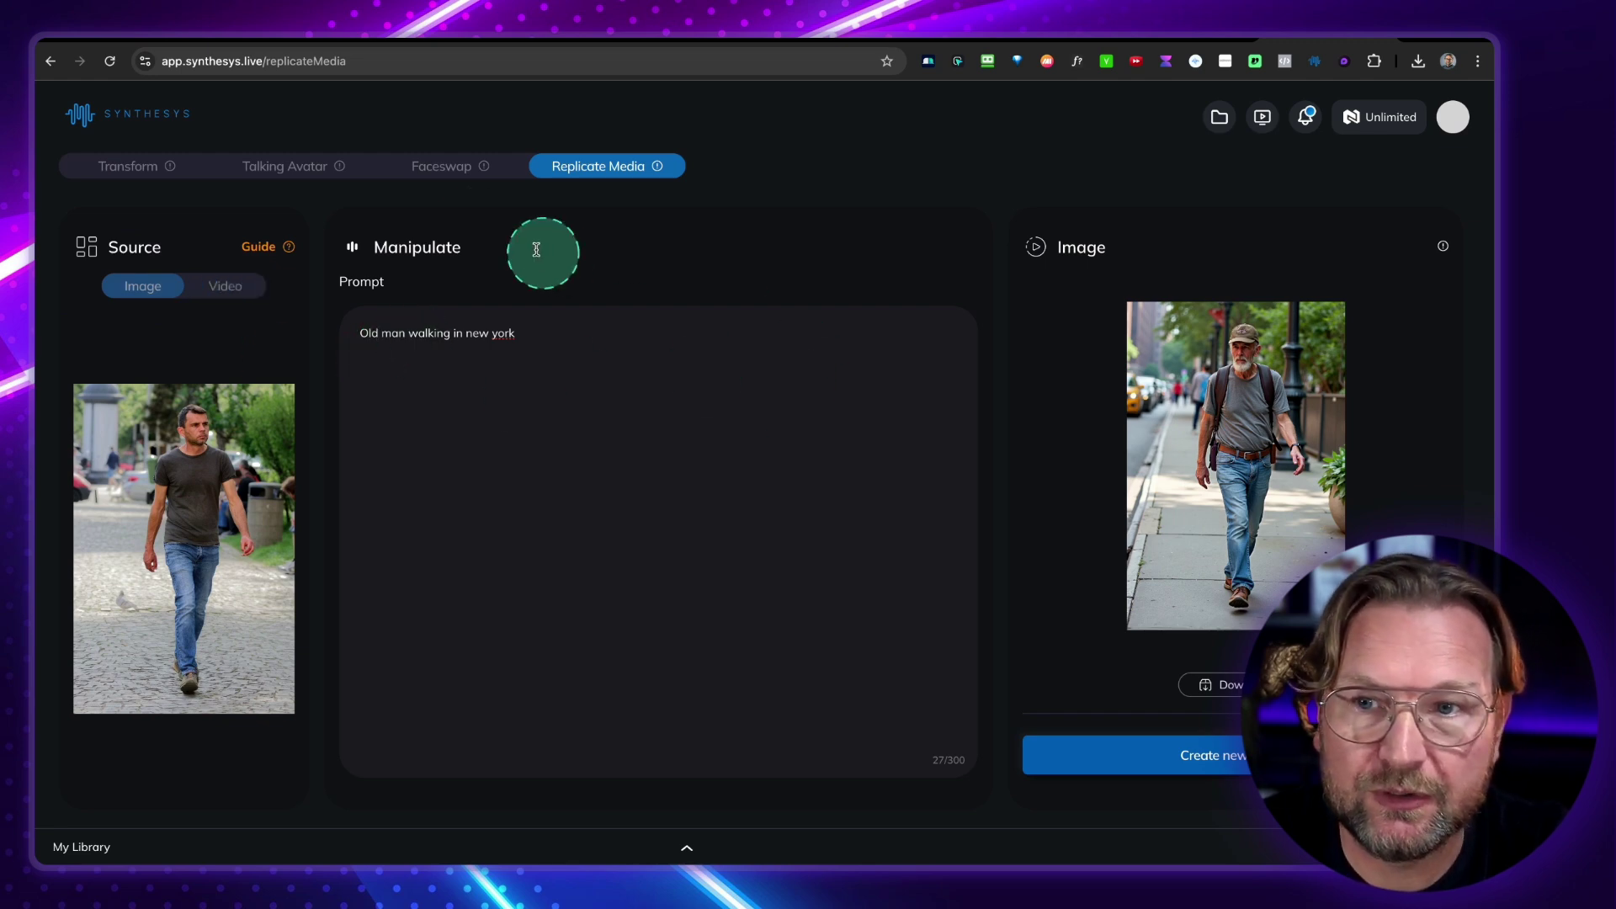
# Switch to the Faceswap tool and expand My Library to view the earlier face swap results.
pyautogui.click(428, 167)
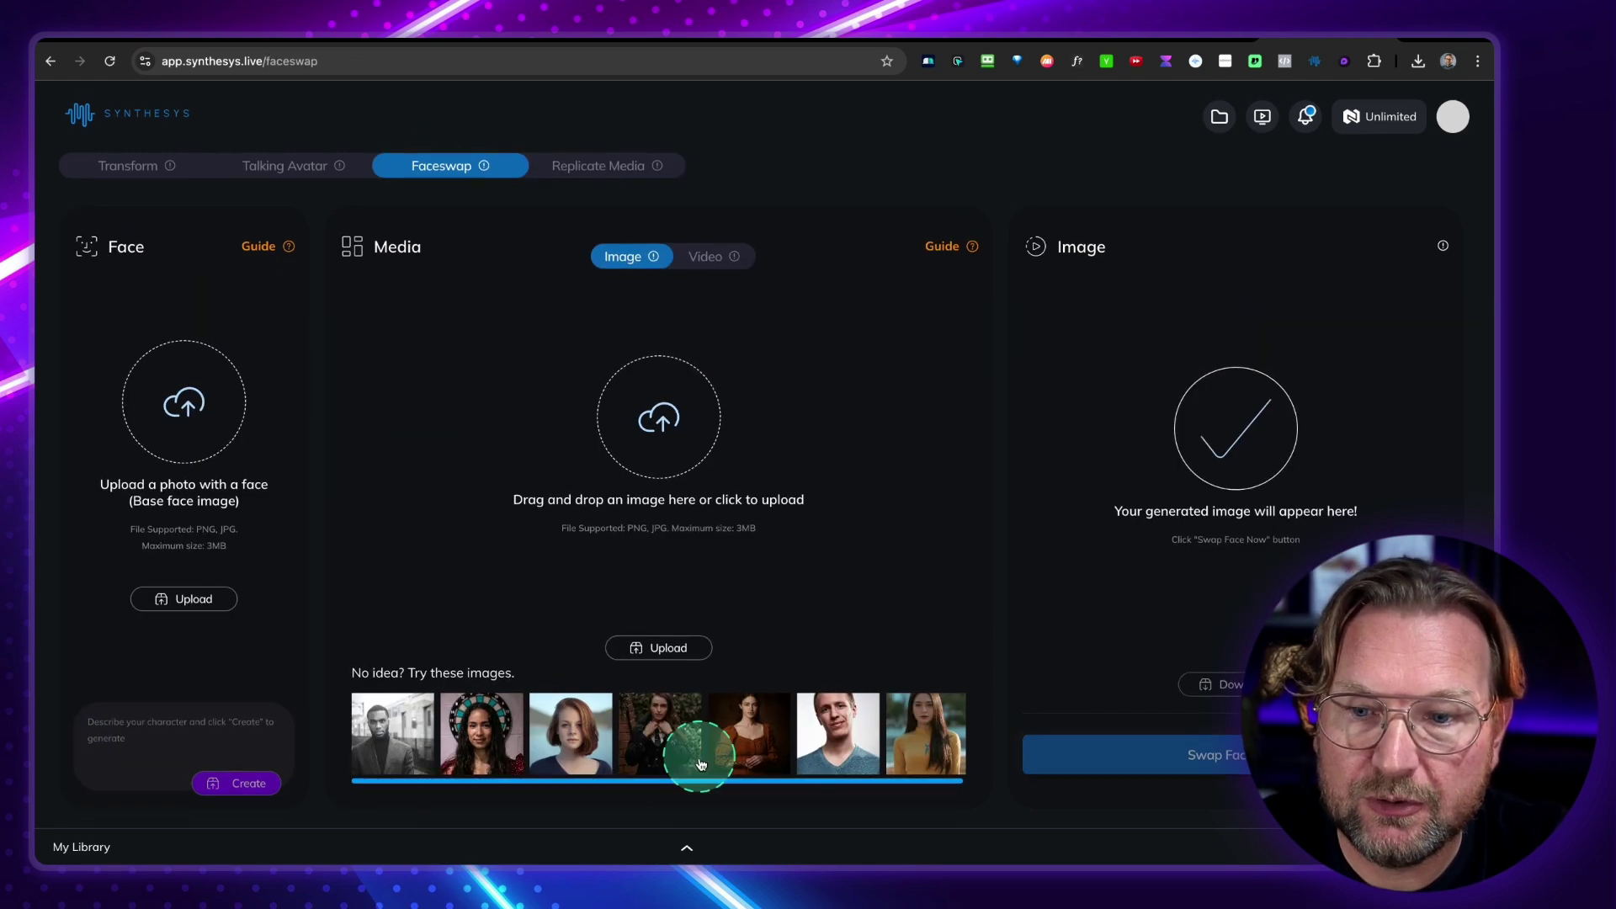
pyautogui.click(686, 849)
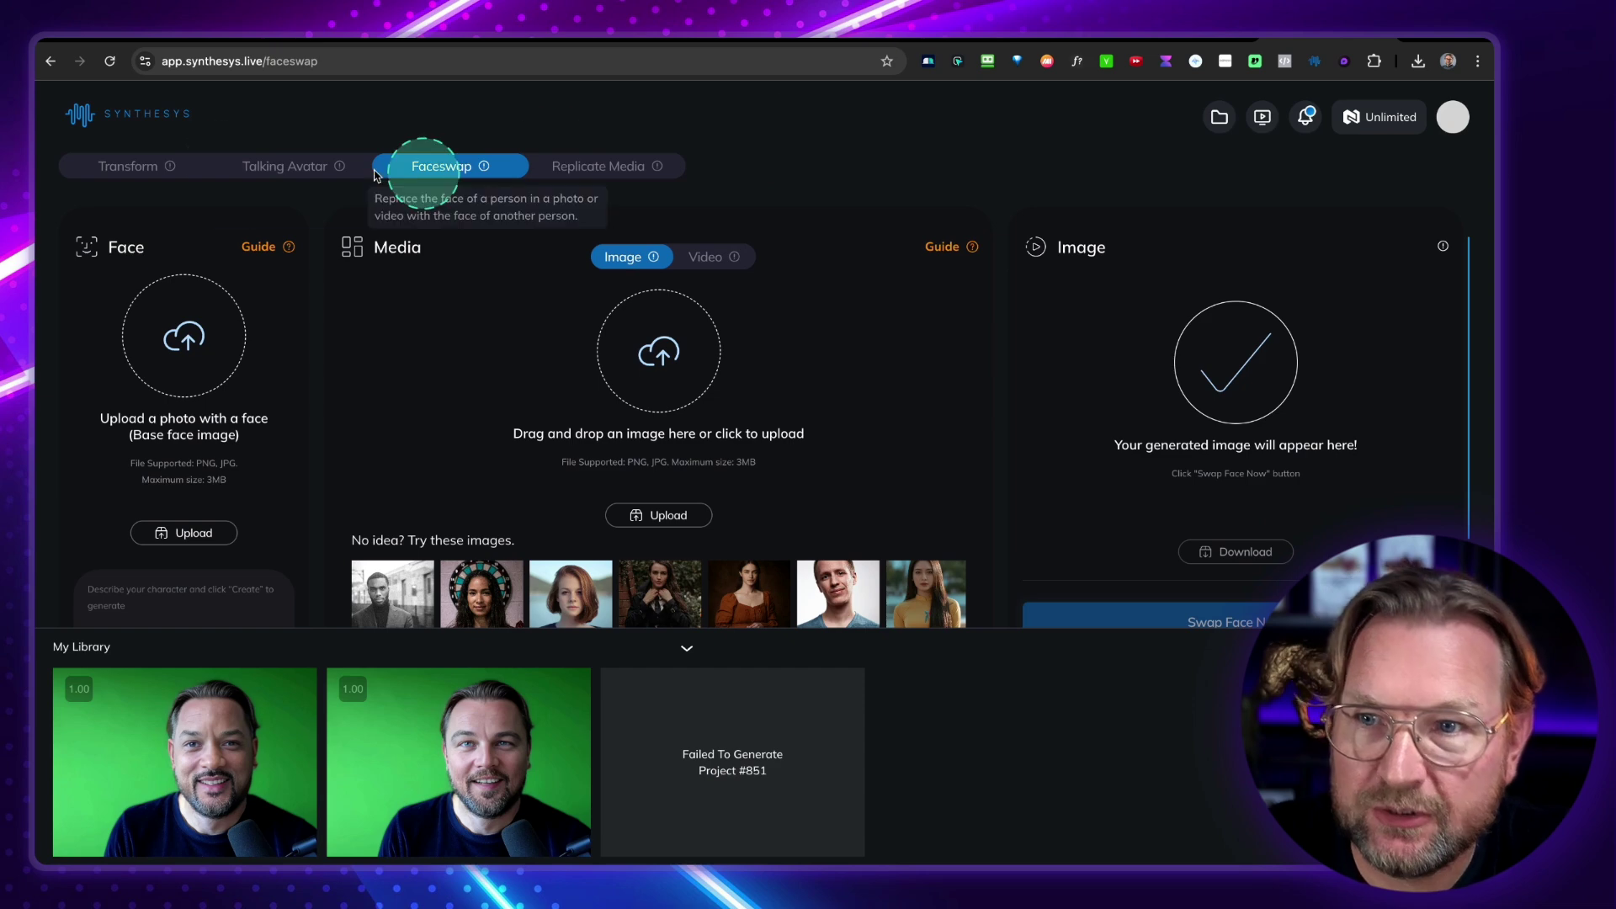
# Switch to the Talking Avatar tool, load the first cowboy boy video from My Library and play it.
pyautogui.click(290, 168)
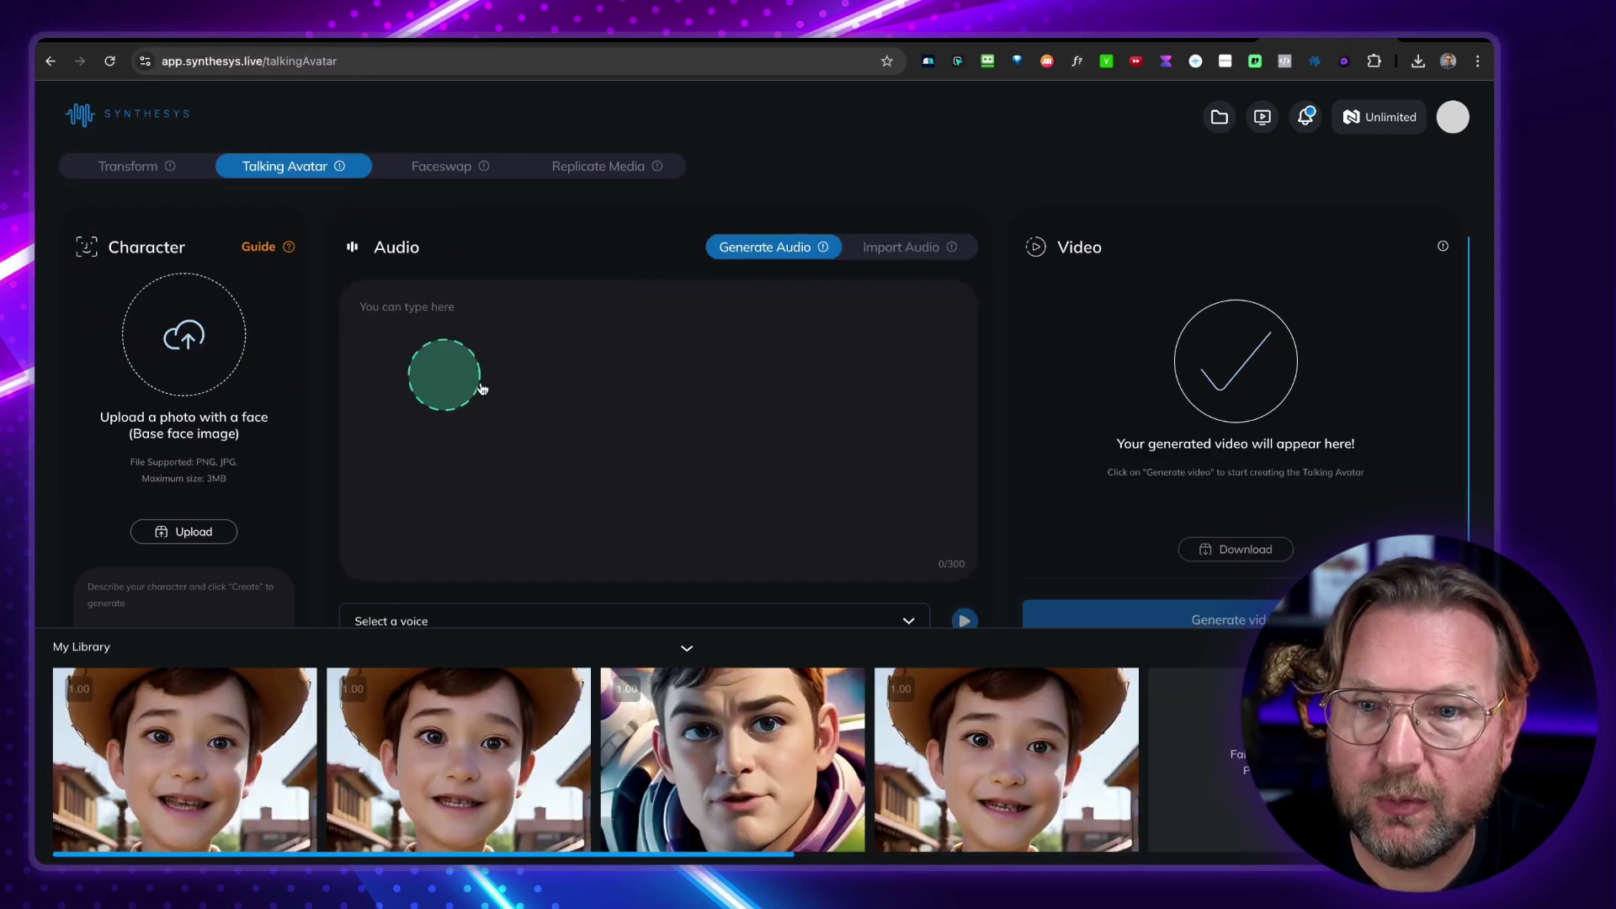
pyautogui.moveTo(228, 674)
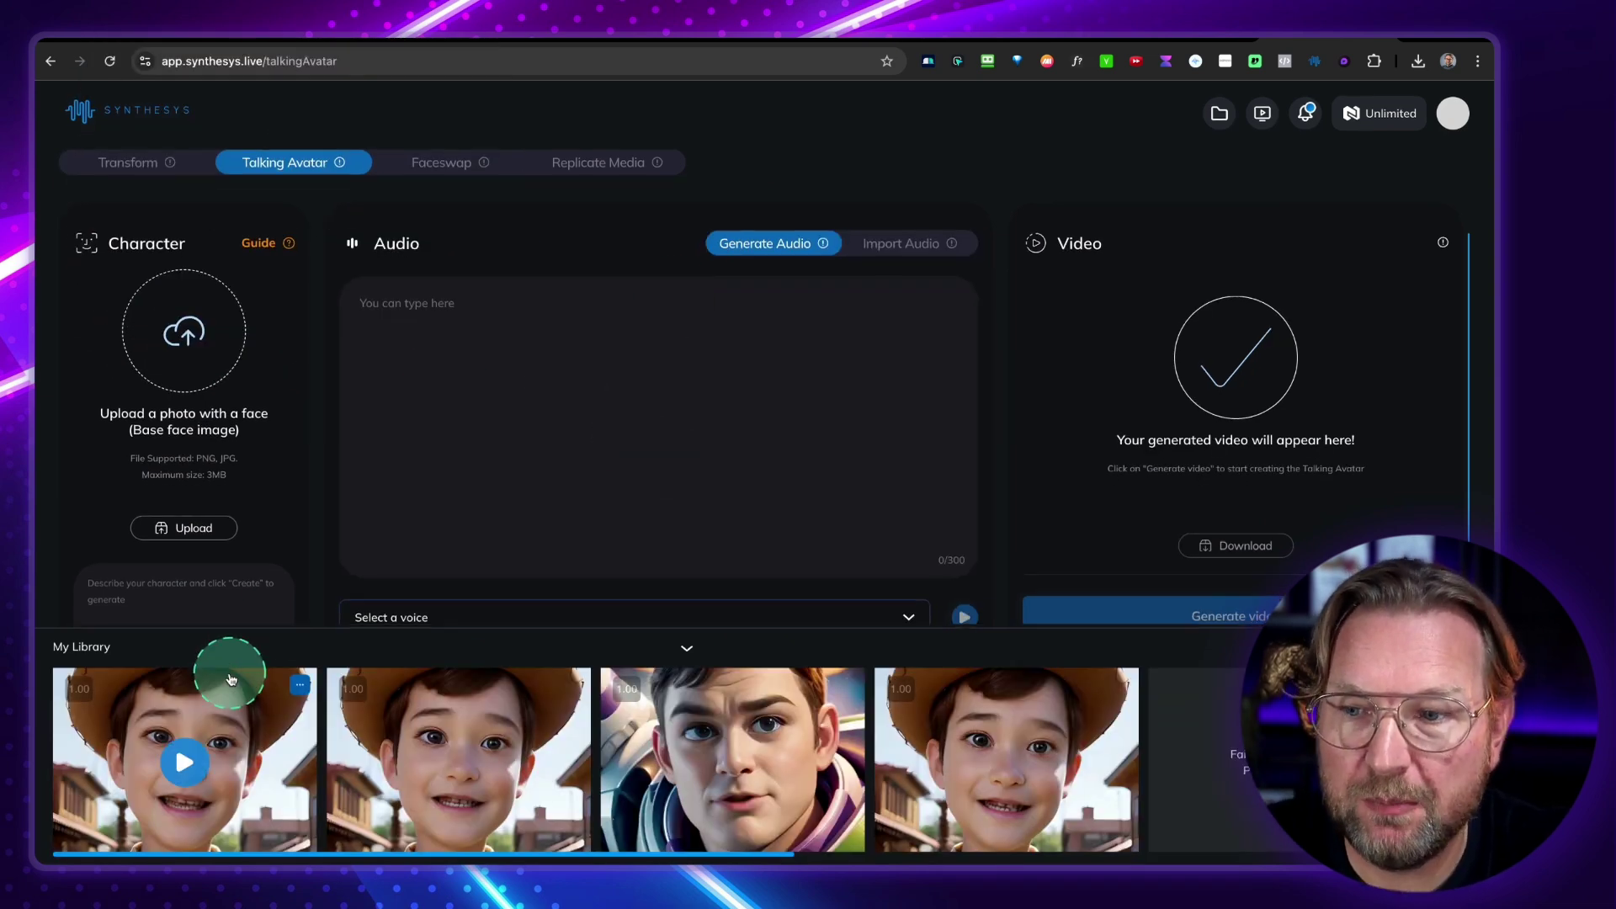
pyautogui.click(253, 745)
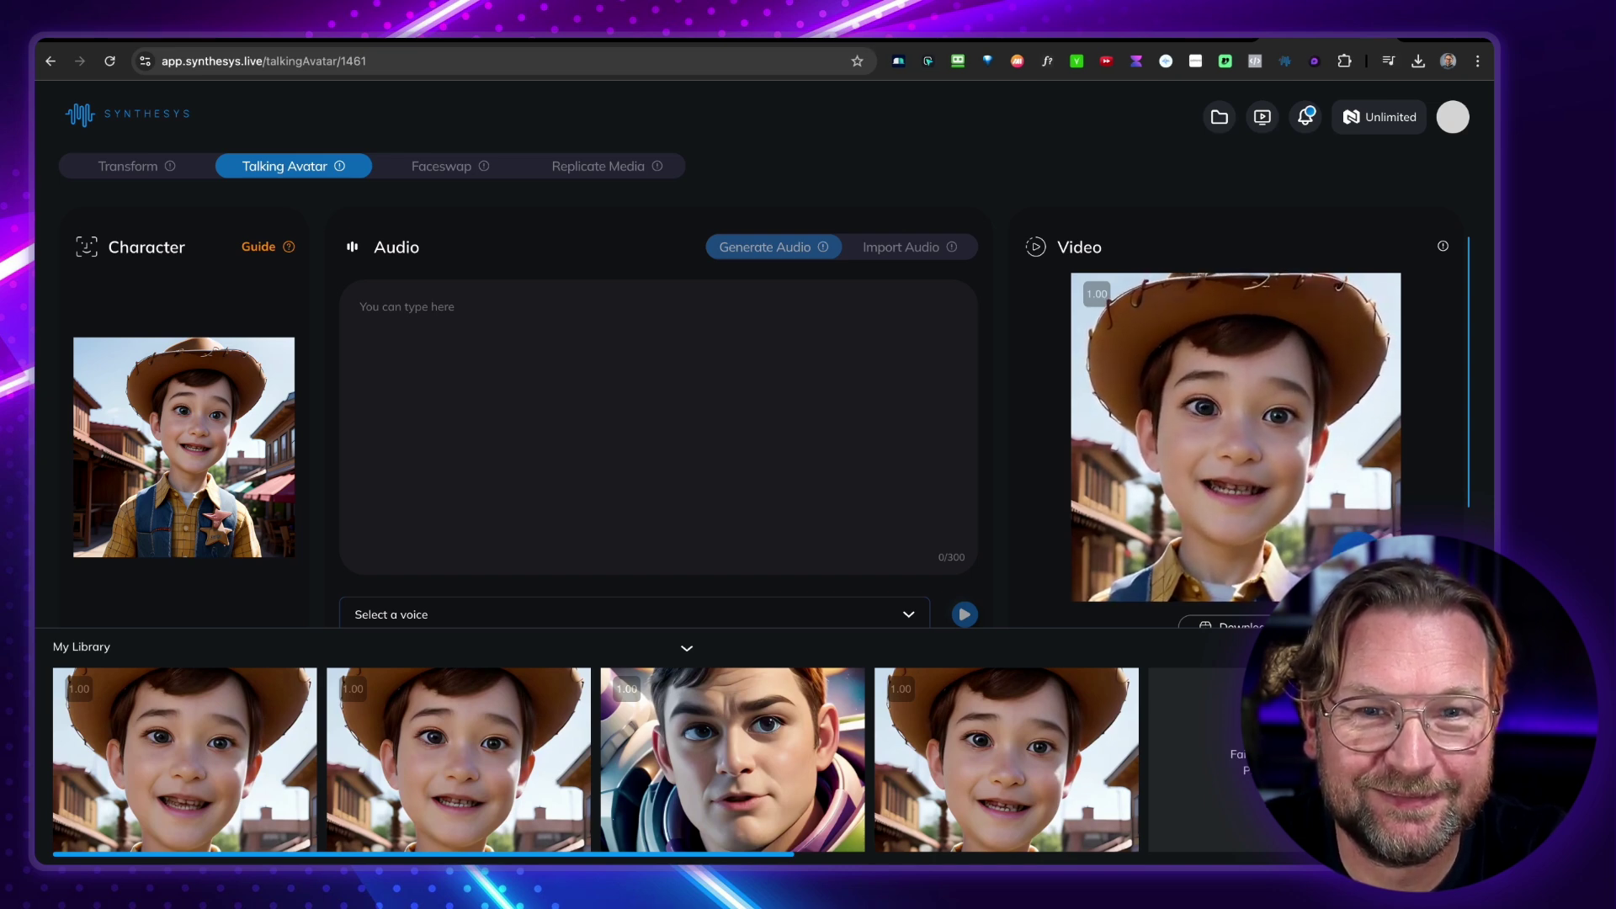
pyautogui.click(1304, 550)
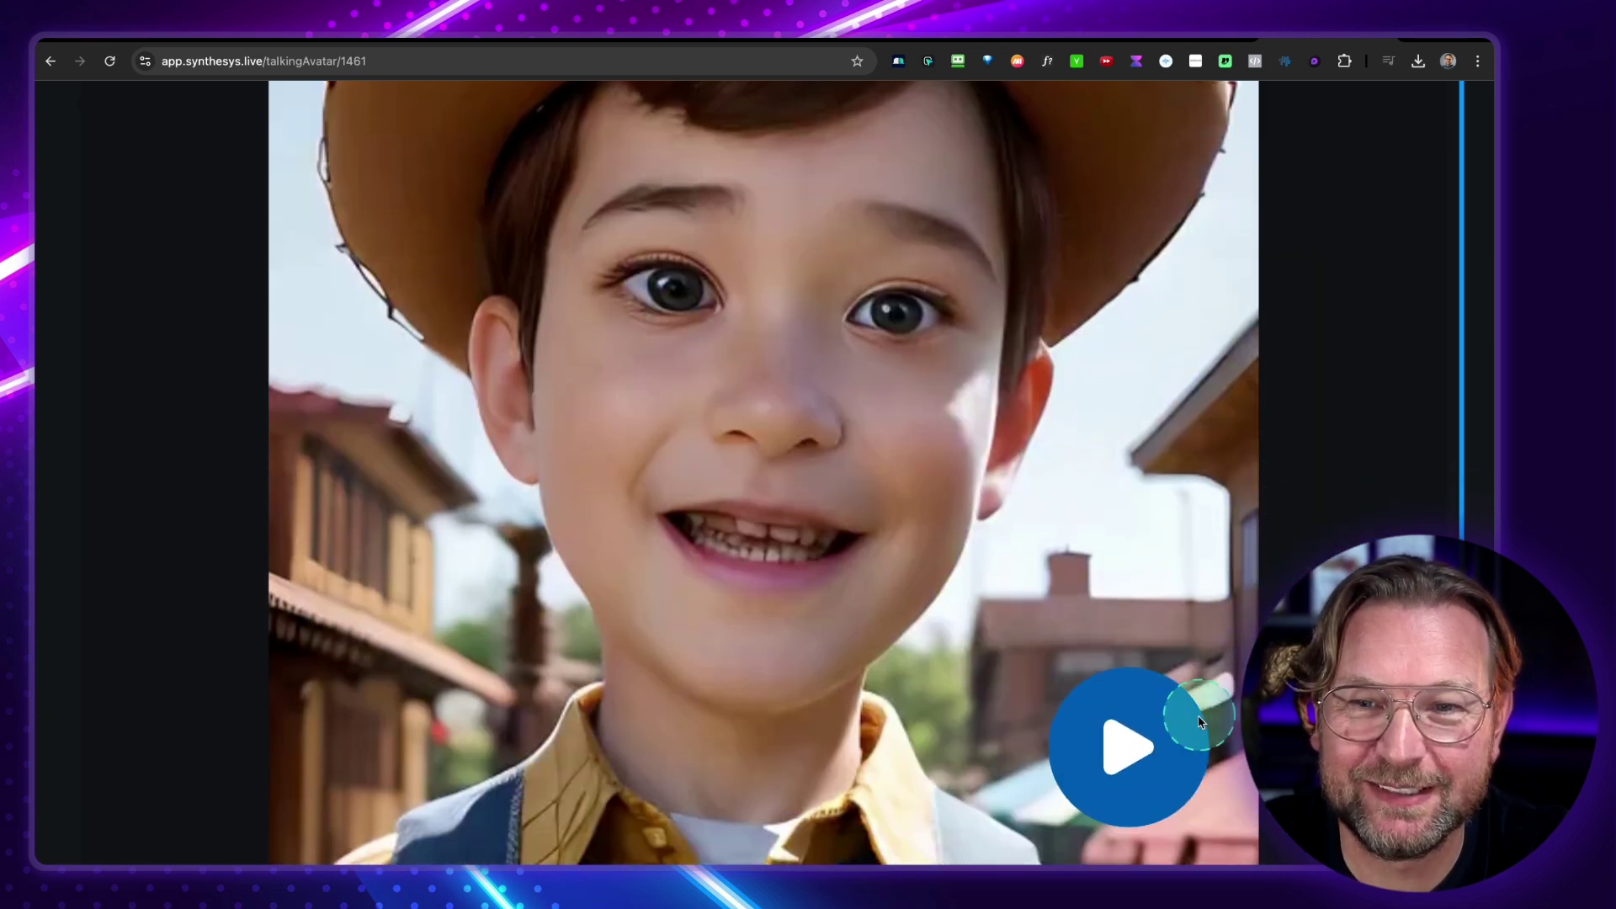
pyautogui.click(1201, 722)
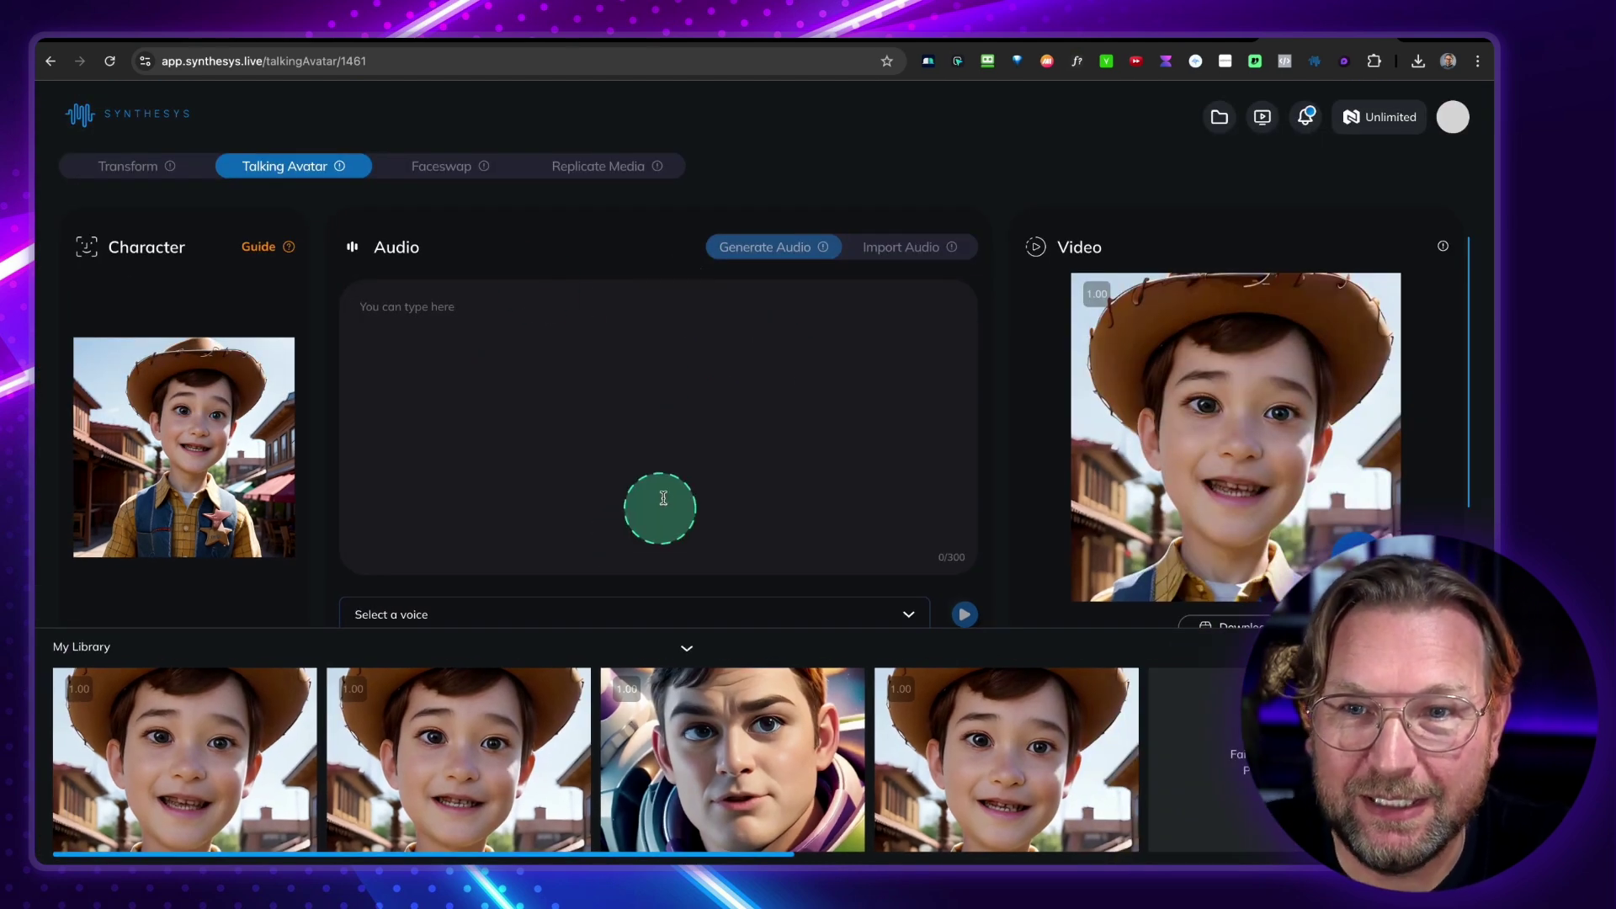
# Switch to the Transform tool to view its earlier results in My Library.
pyautogui.scroll(-1, 731, 665)
pyautogui.scroll(1, 728, 666)
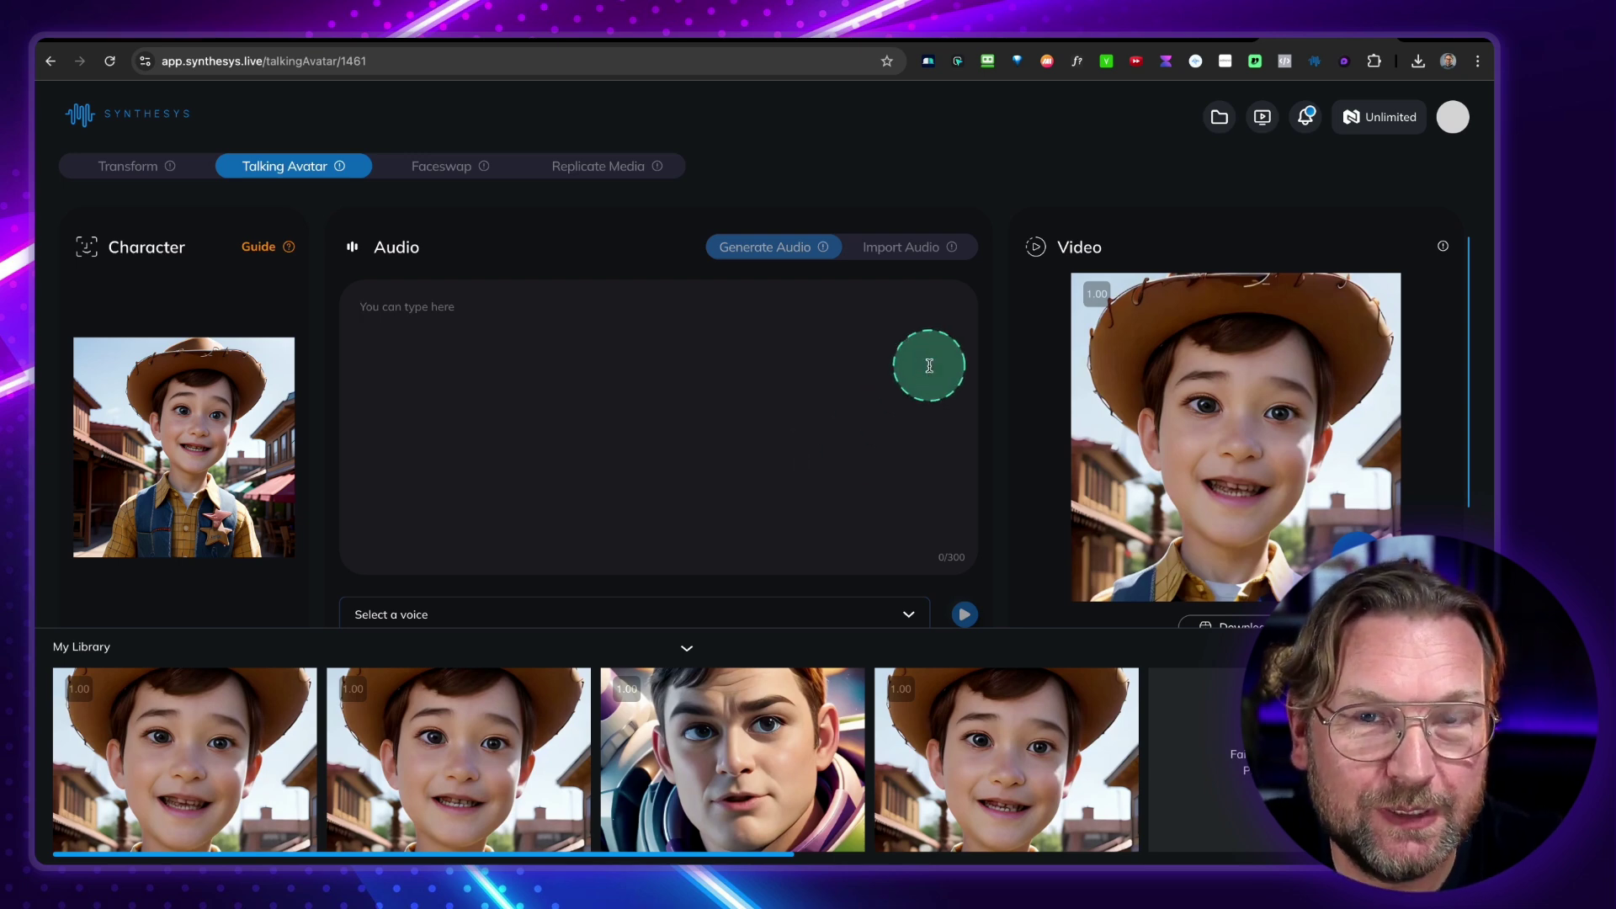
pyautogui.click(131, 167)
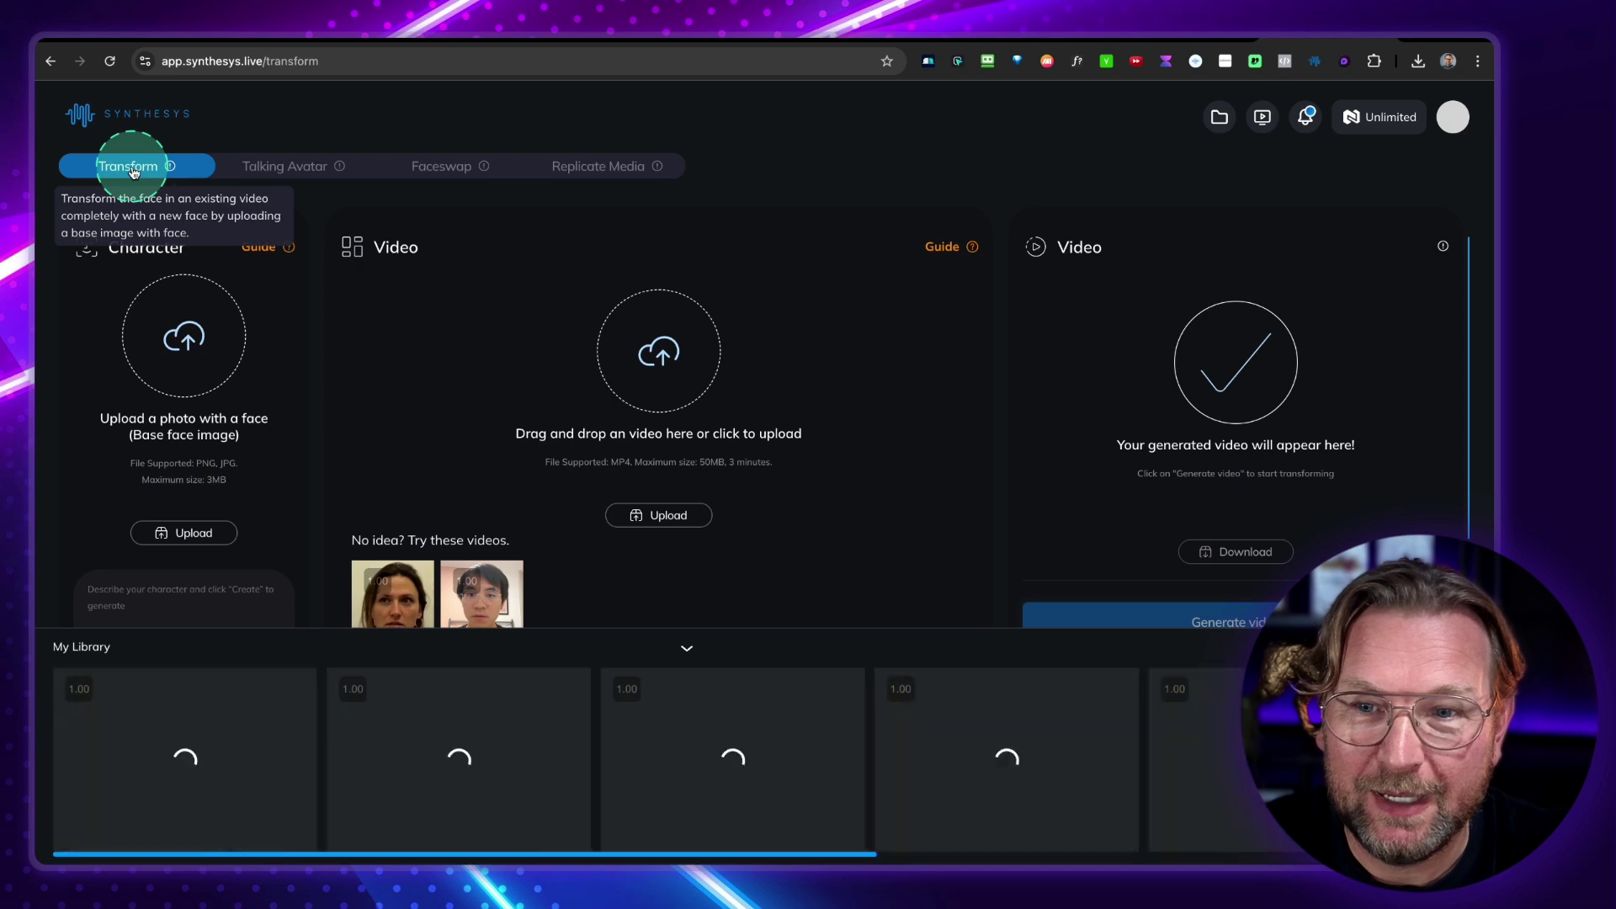